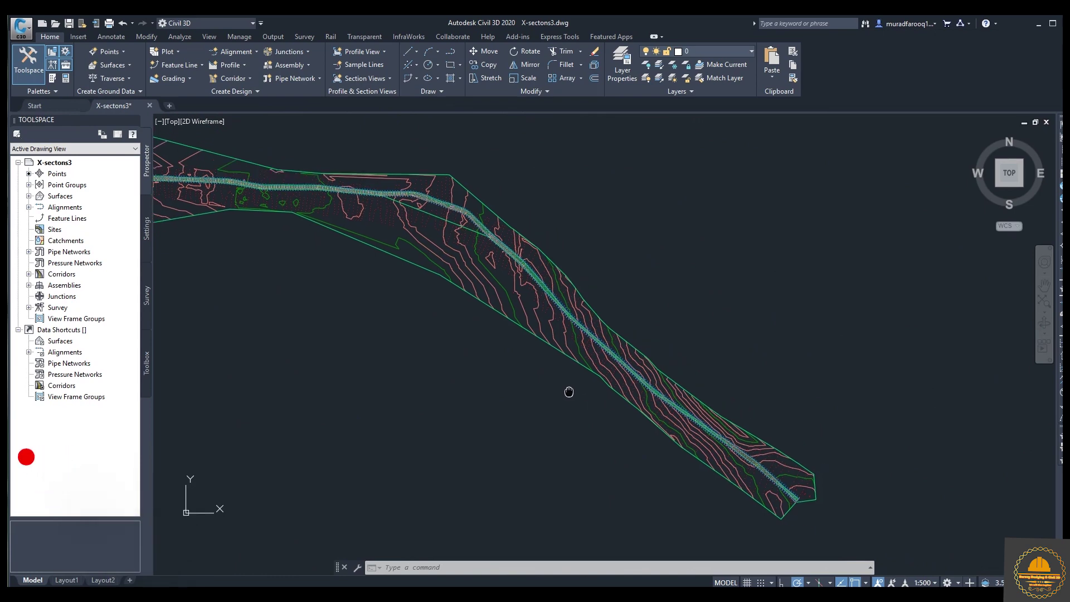
- Hide the EG surface's contours by setting its surface style to _No Display
{"action": "middle_click_drag", "start_coordinate": [880, 446], "coordinate": [1012, 379]}
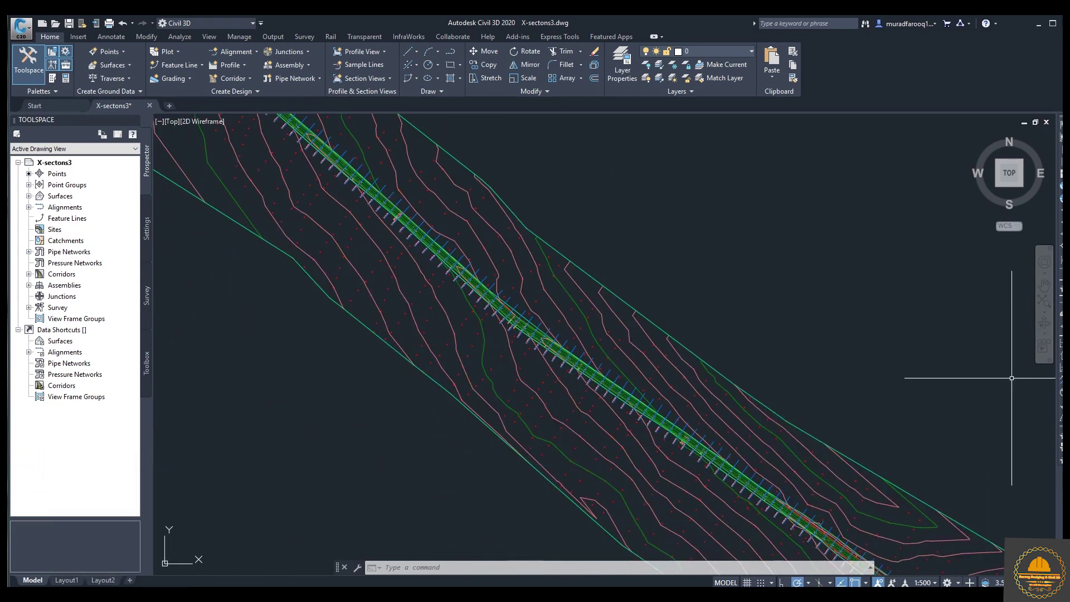
{"action": "left_click", "coordinate": [695, 351]}
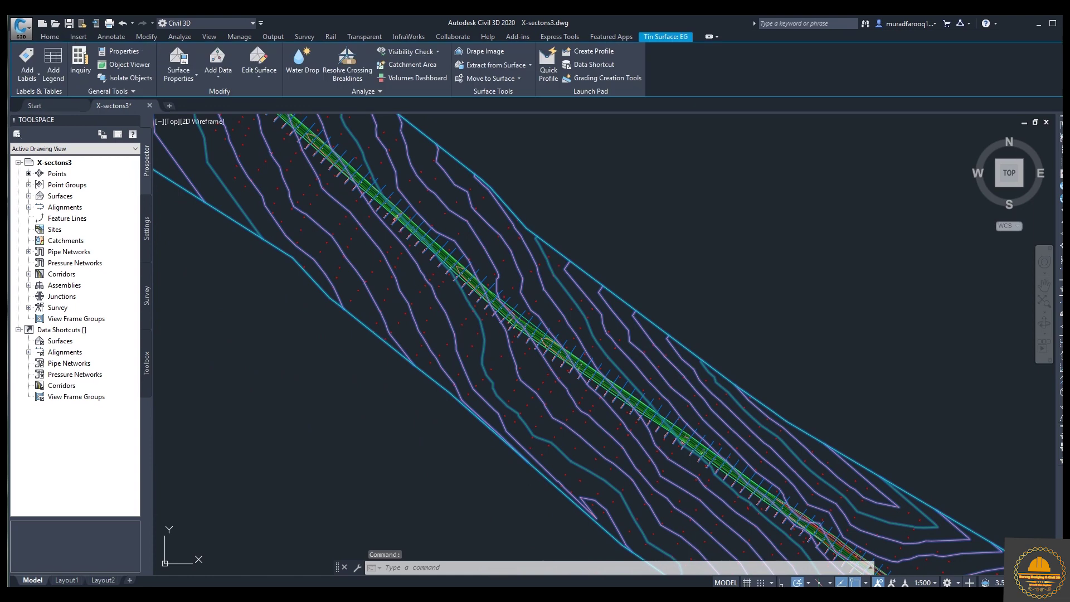
{"action": "right_click", "coordinate": [689, 353]}
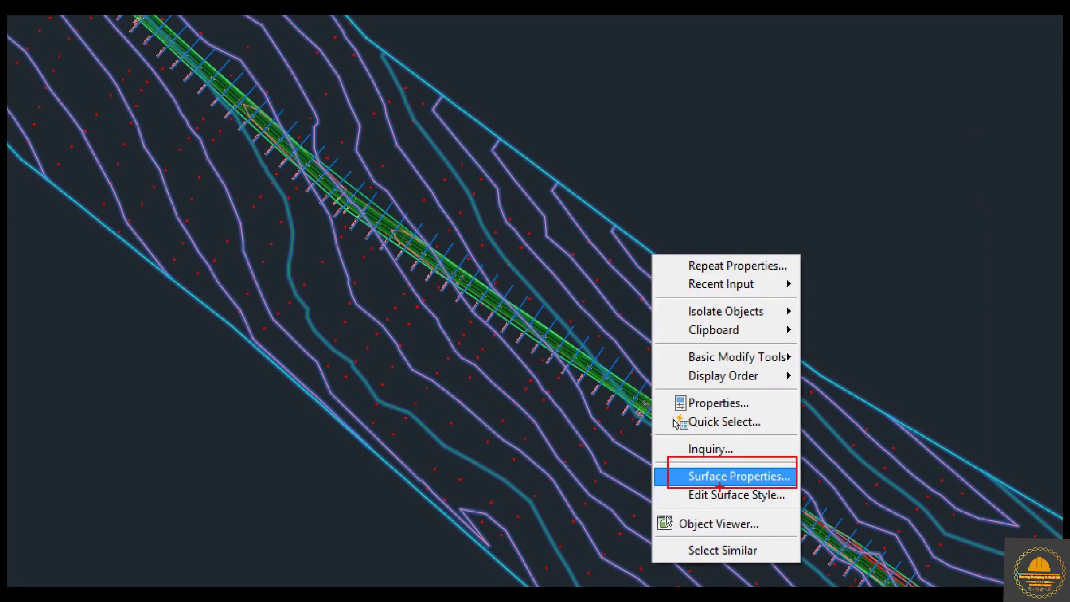
{"action": "left_click", "coordinate": [719, 483]}
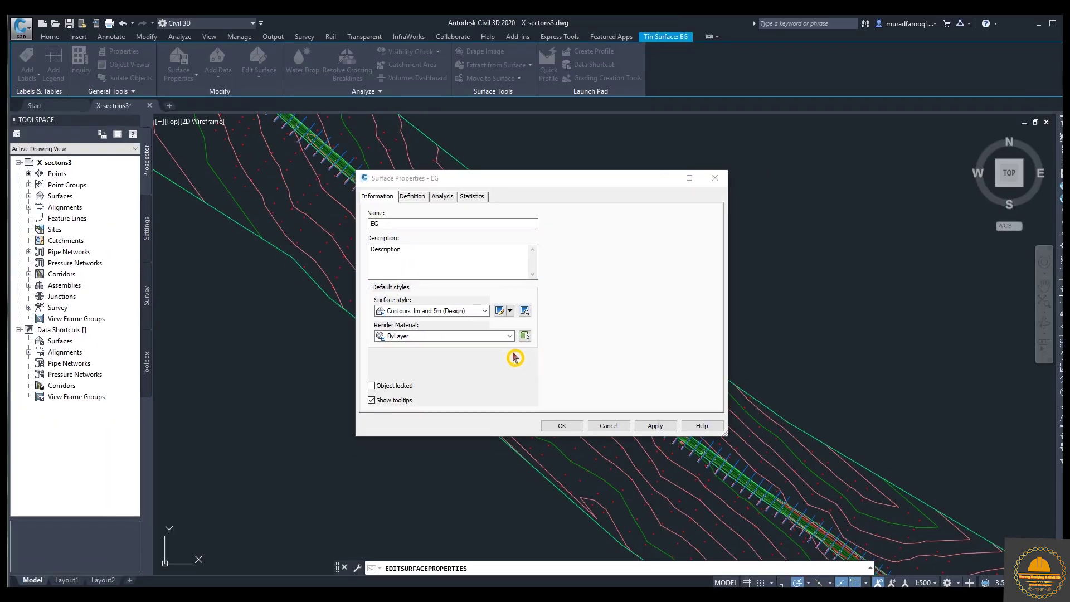
{"action": "left_click", "coordinate": [490, 313]}
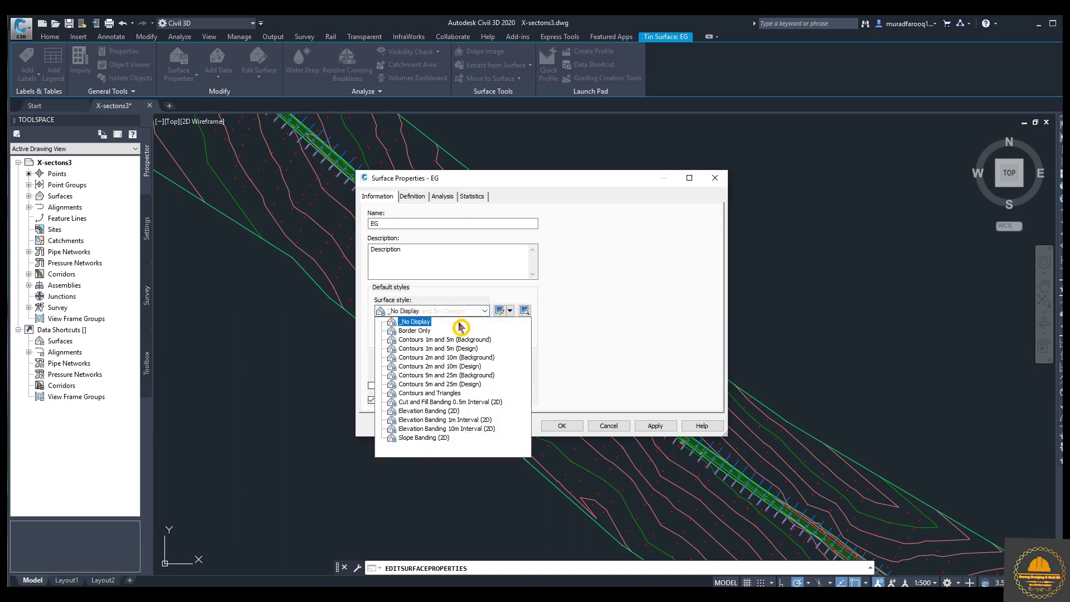
{"action": "left_click", "coordinate": [423, 323]}
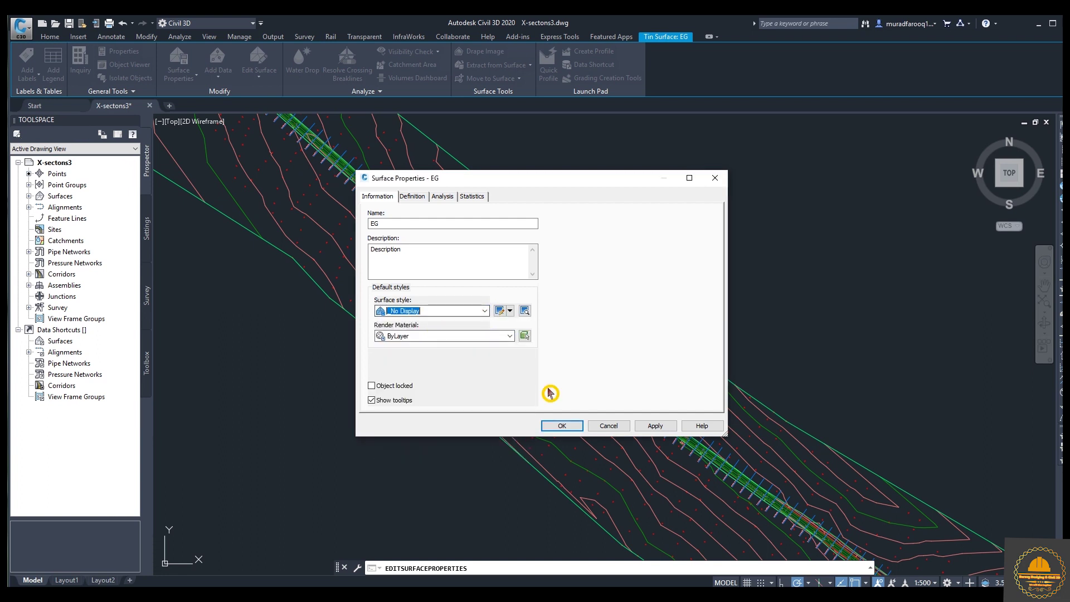
{"action": "left_click", "coordinate": [648, 427]}
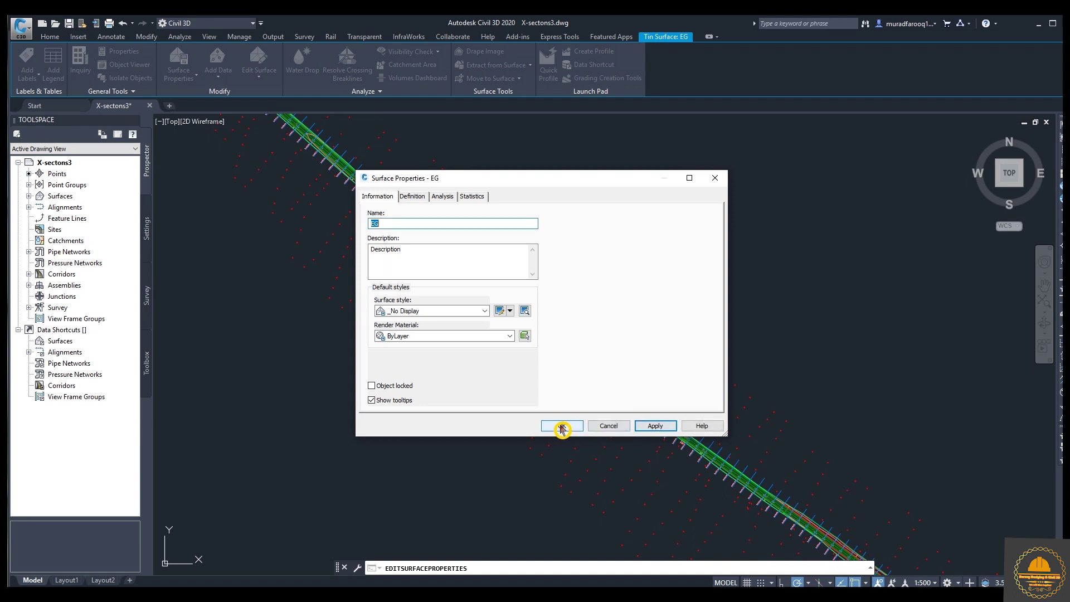
{"action": "left_click", "coordinate": [560, 426]}
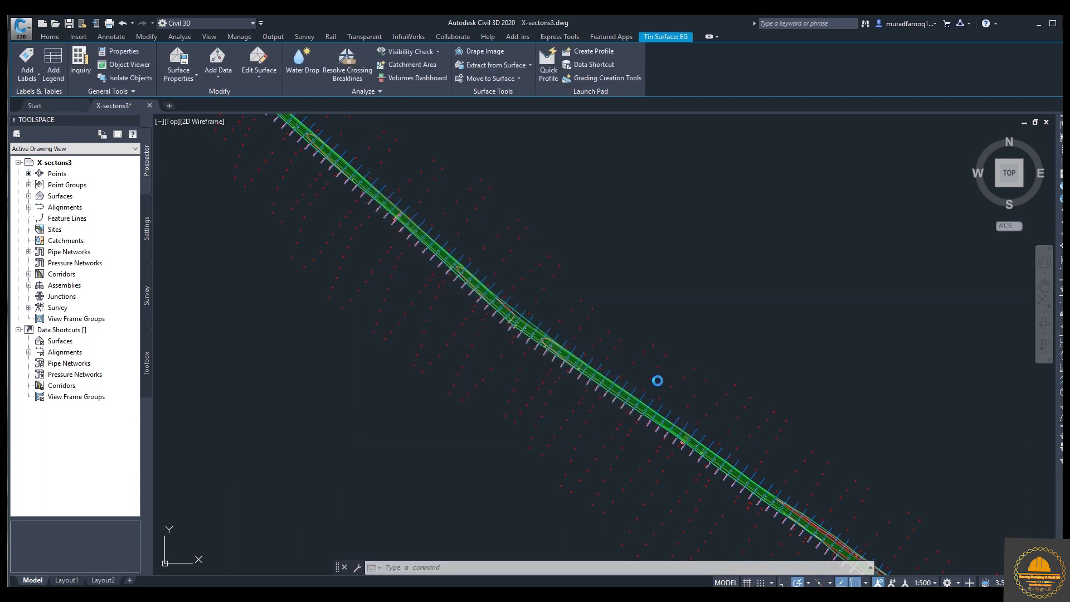
{"action": "key", "text": "Escape"}
- Hide the survey points by setting the point style of the _All Points point group to <none>
{"action": "scroll", "coordinate": [627, 389], "scroll_direction": "up", "scroll_amount": 3}
{"action": "scroll", "coordinate": [679, 380], "scroll_direction": "up", "scroll_amount": 1}
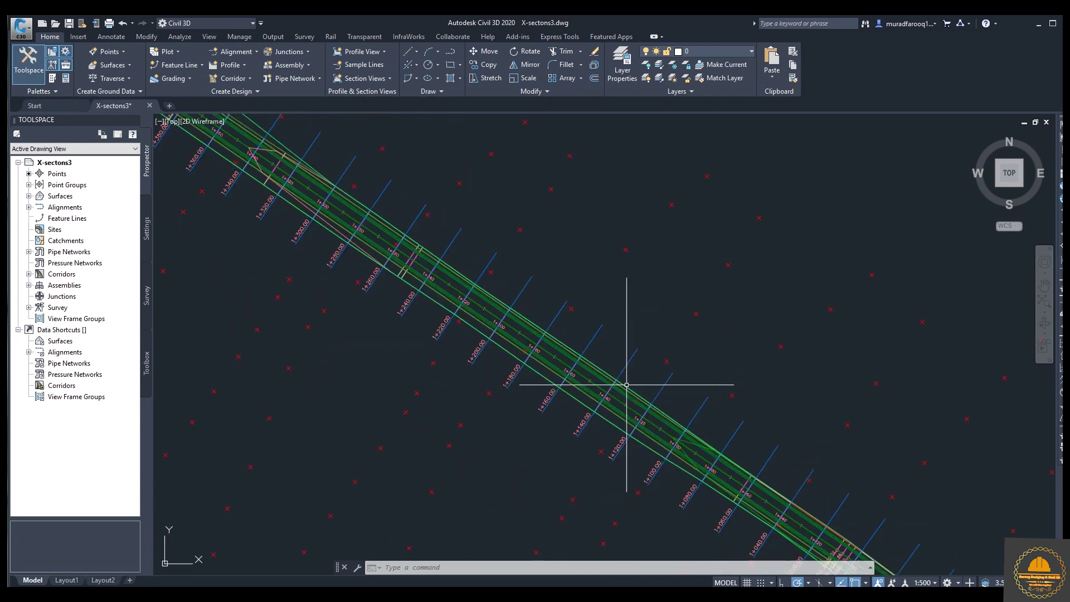
{"action": "scroll", "coordinate": [679, 380], "scroll_direction": "down", "scroll_amount": 4}
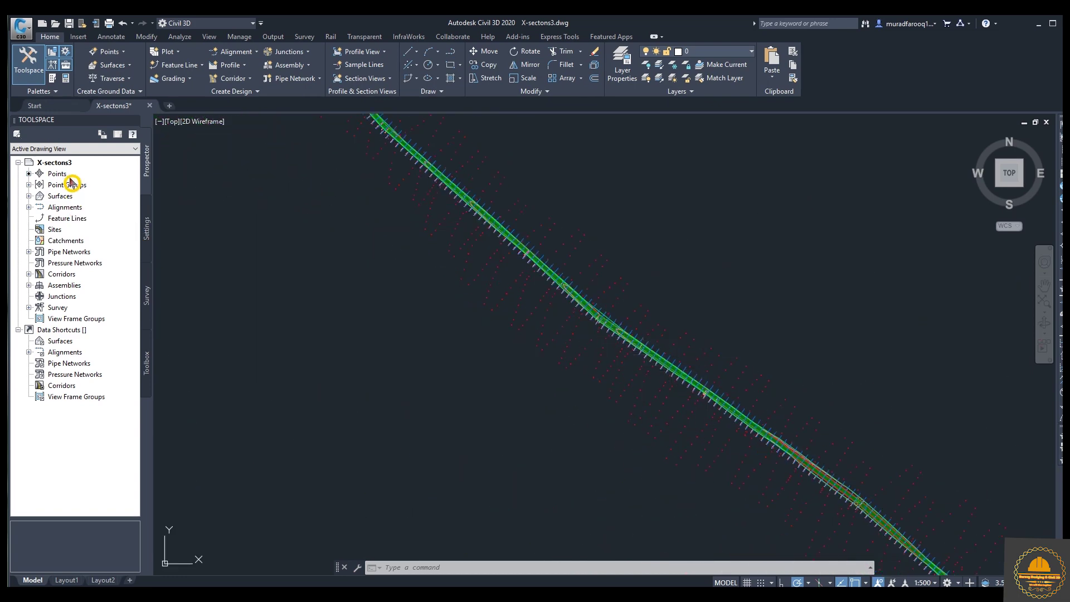
{"action": "left_click", "coordinate": [29, 185]}
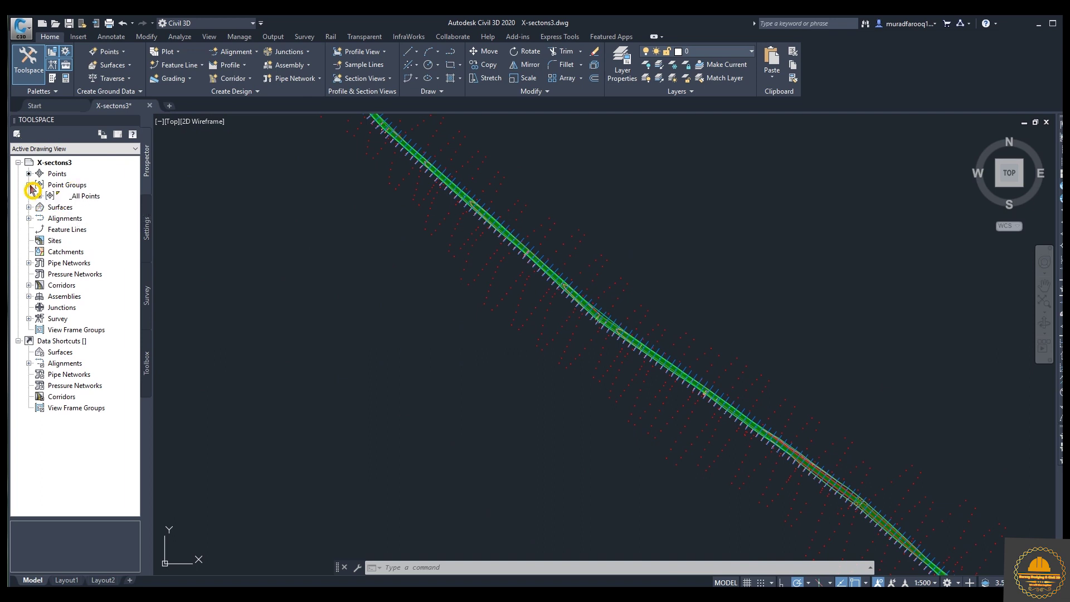
{"action": "right_click", "coordinate": [78, 198]}
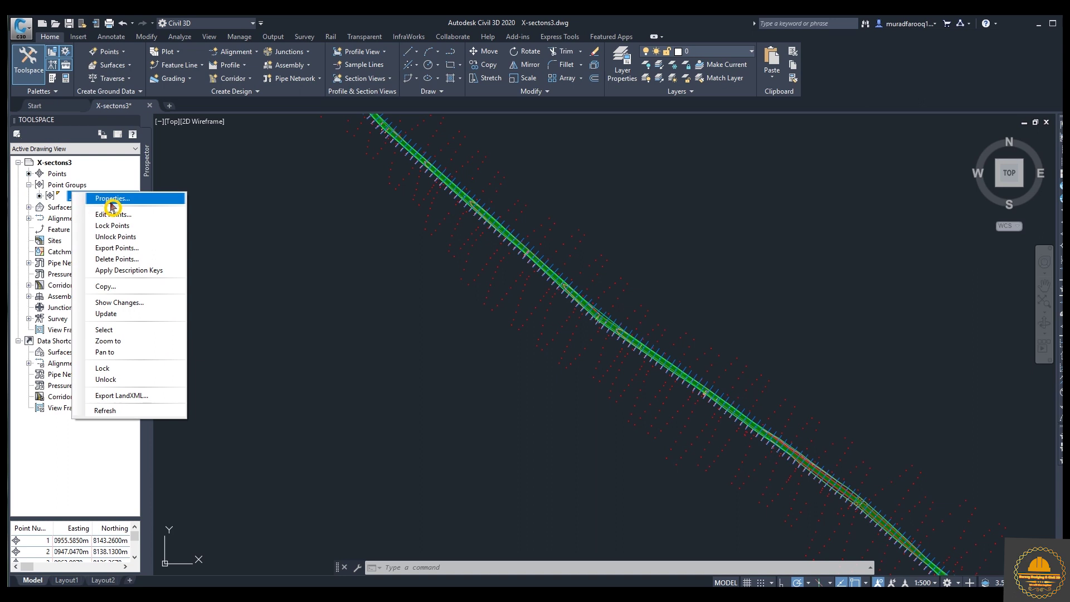
{"action": "left_click", "coordinate": [113, 201]}
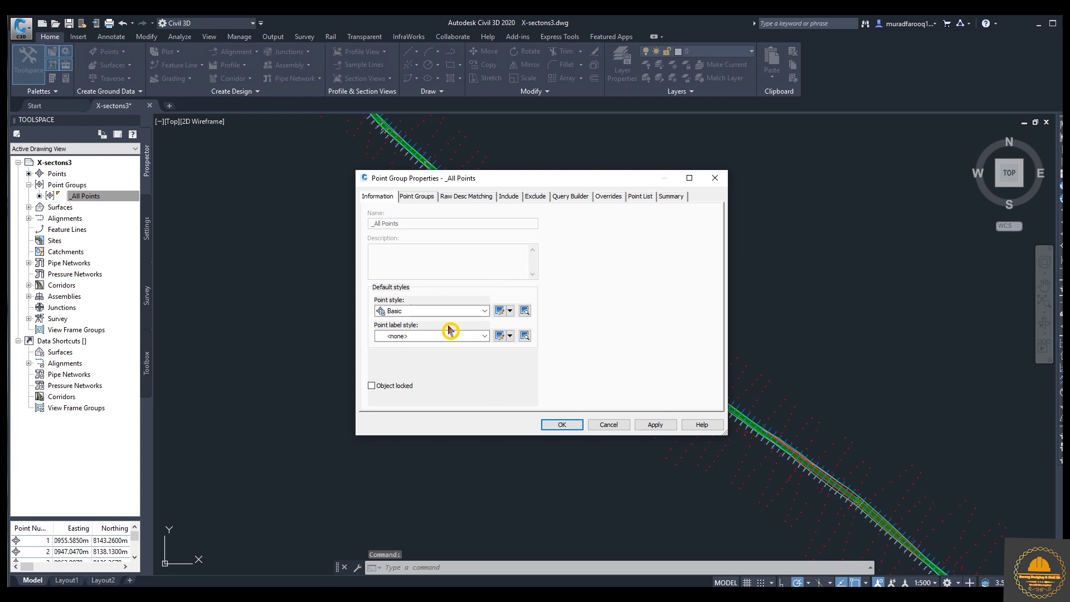
{"action": "left_click", "coordinate": [484, 310]}
{"action": "scroll", "coordinate": [410, 330], "scroll_direction": "up", "scroll_amount": 1}
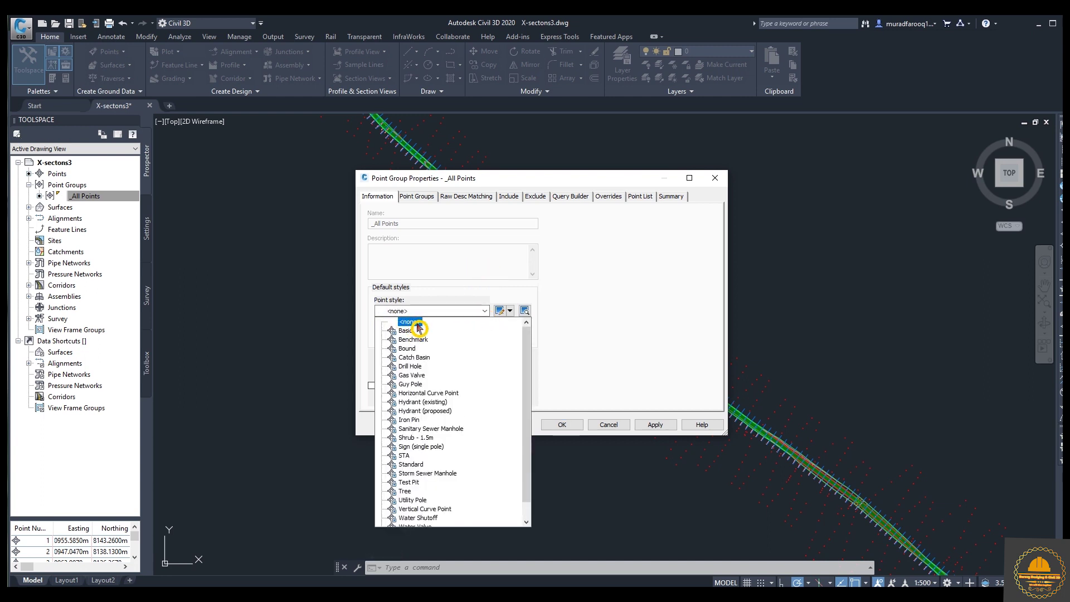
{"action": "left_click", "coordinate": [417, 323]}
{"action": "left_click", "coordinate": [635, 423]}
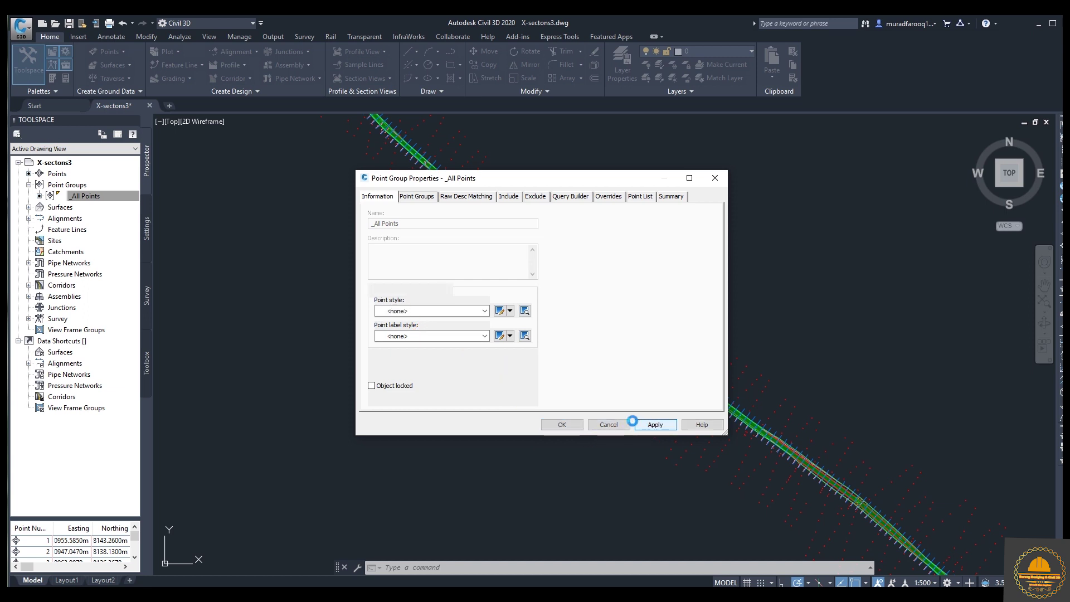
{"action": "left_click", "coordinate": [576, 425]}
- Review the properties of Corridor - 1, including its object style, parameters, surfaces, boundaries and codes, without changing anything
{"action": "scroll", "coordinate": [621, 389], "scroll_direction": "up", "scroll_amount": 5}
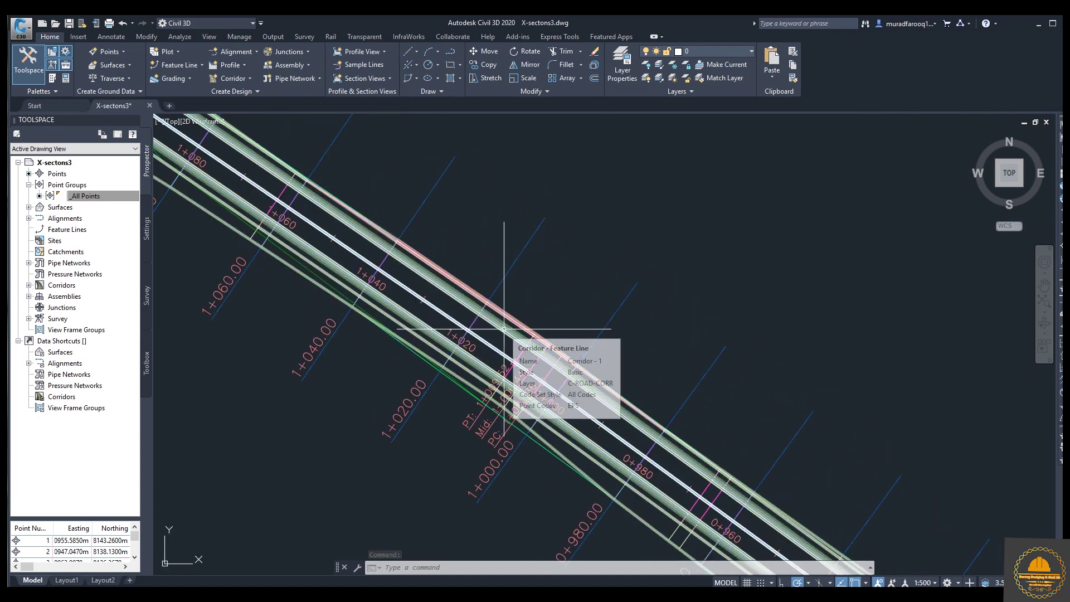
{"action": "left_click", "coordinate": [504, 328]}
{"action": "right_click", "coordinate": [504, 328]}
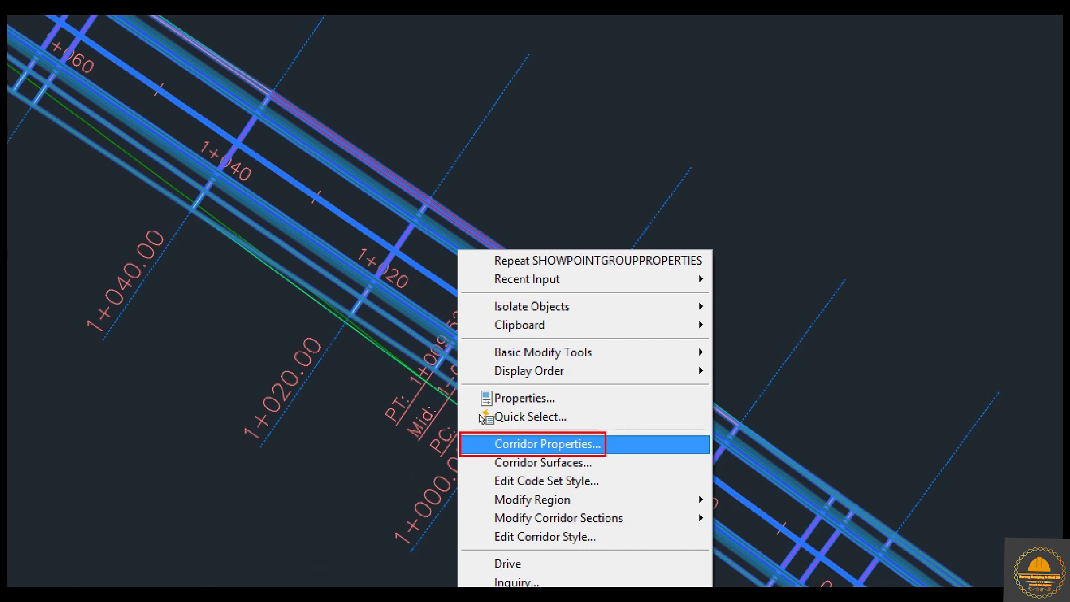
{"action": "left_click", "coordinate": [546, 443]}
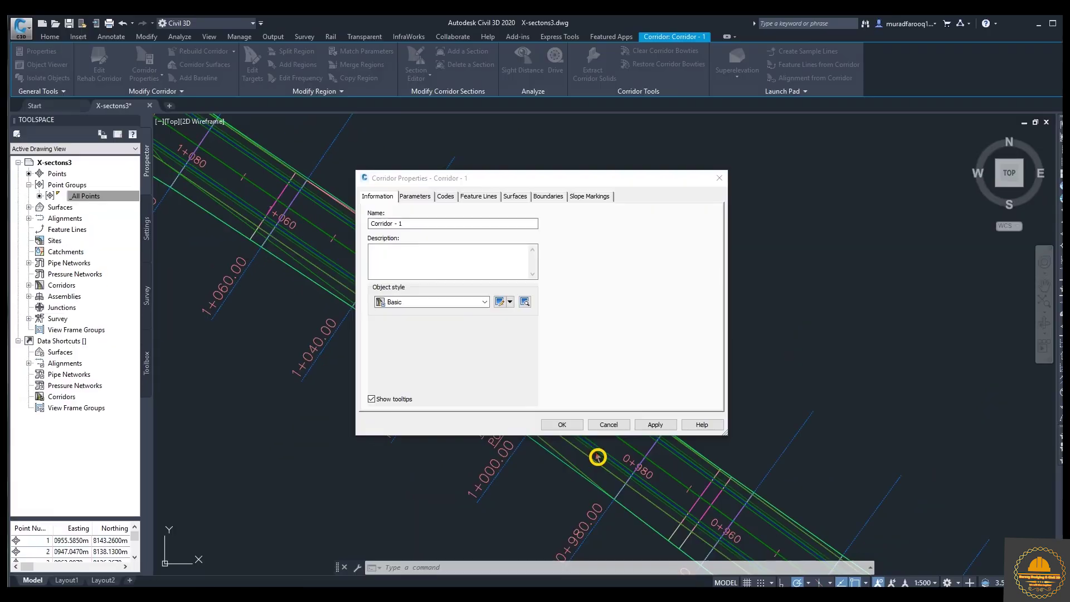
{"action": "left_click", "coordinate": [484, 303]}
{"action": "left_click", "coordinate": [488, 306]}
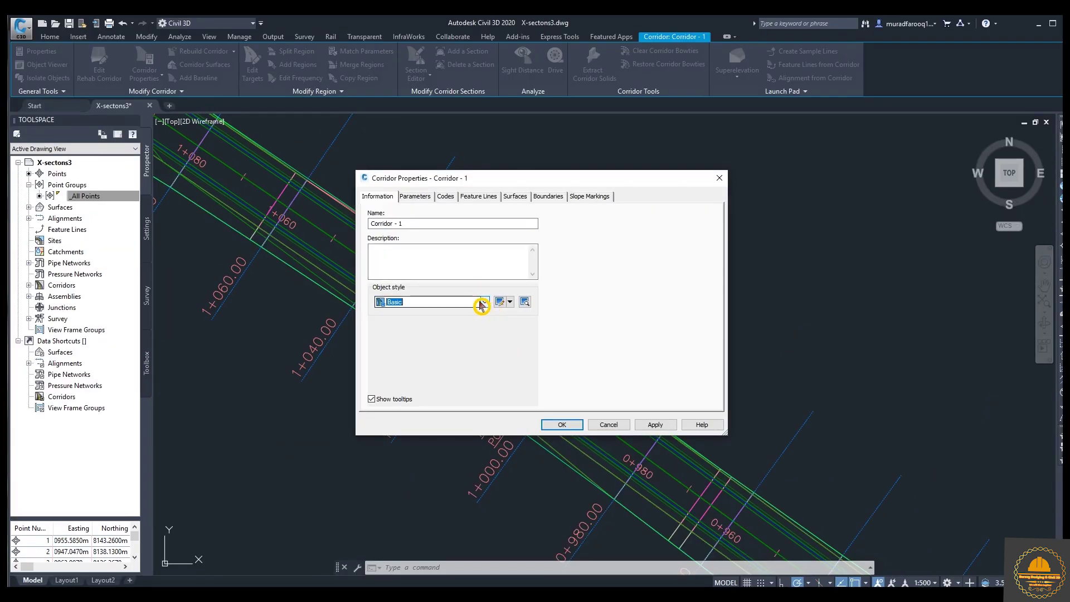
{"action": "left_click", "coordinate": [423, 202]}
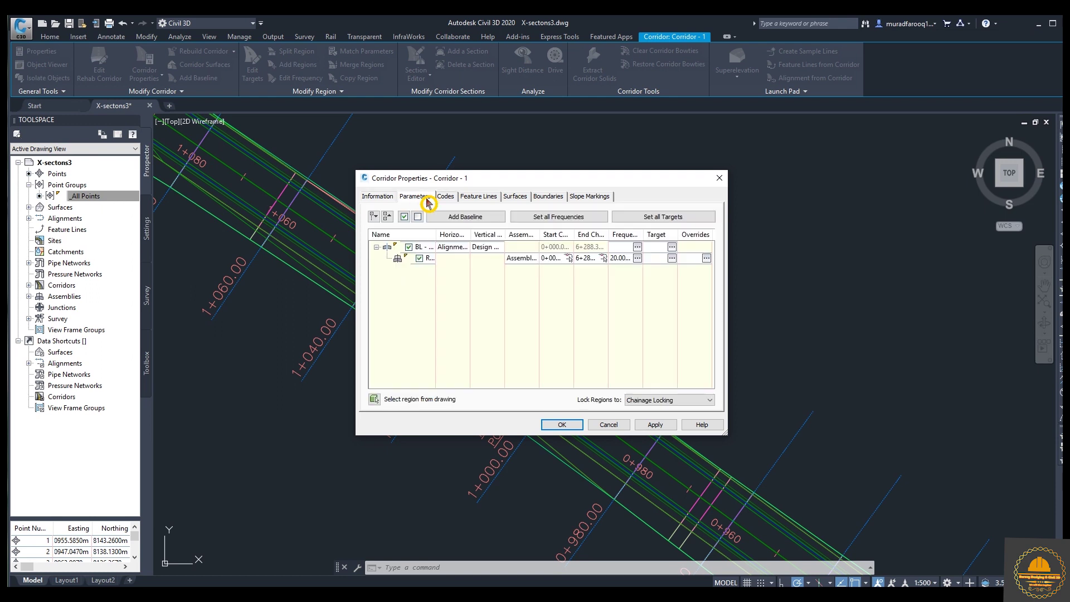
{"action": "left_click", "coordinate": [513, 198]}
{"action": "left_click", "coordinate": [549, 197]}
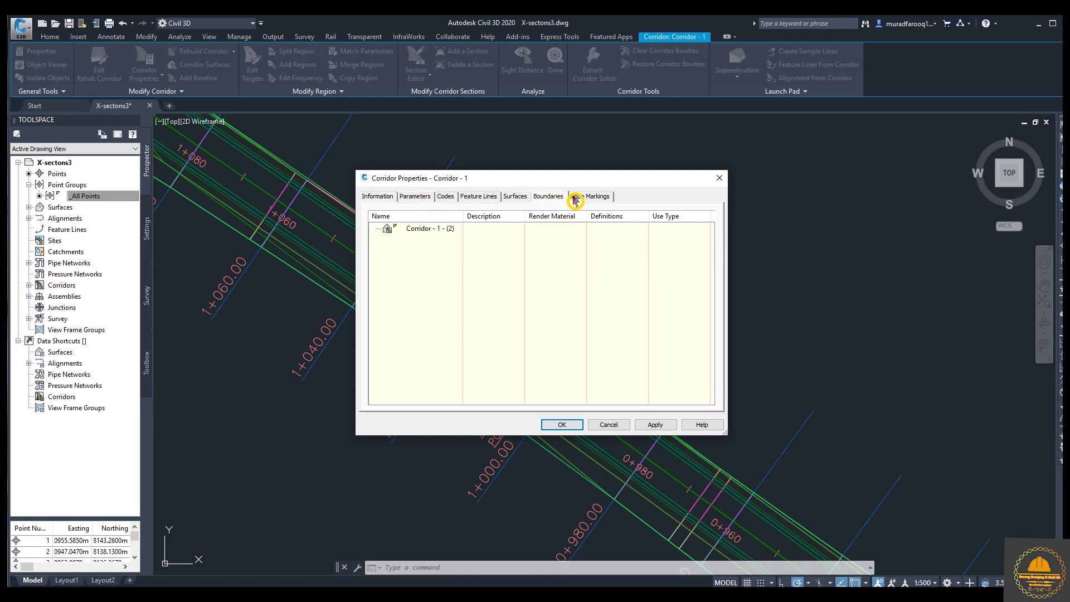
{"action": "left_click", "coordinate": [417, 200]}
{"action": "left_click", "coordinate": [444, 199]}
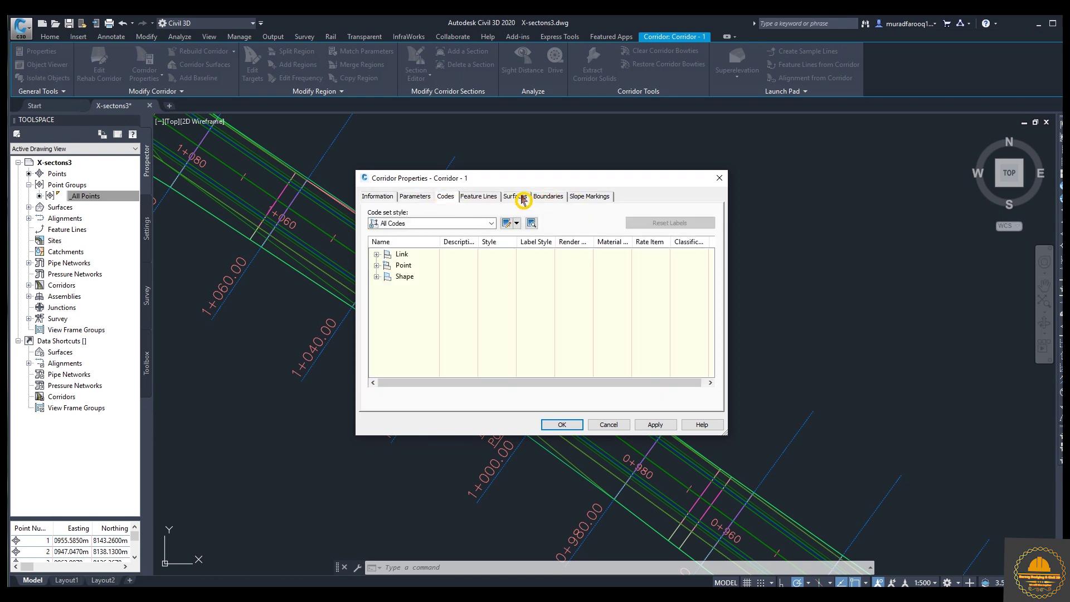
{"action": "left_click", "coordinate": [718, 182]}
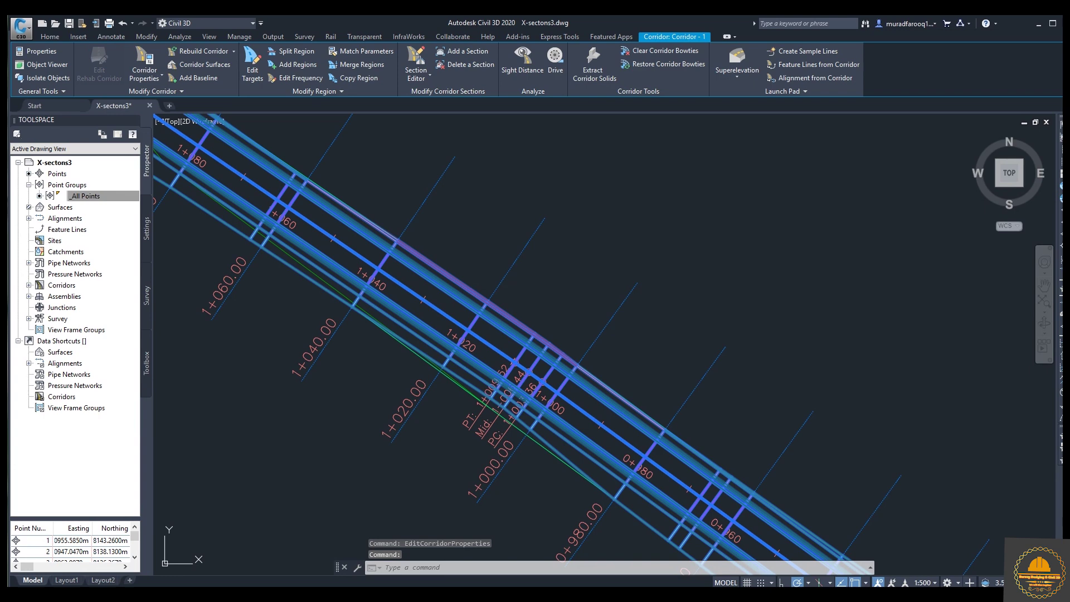
- Delete the selected corridor and select the road centreline alignment, Alignment - A1
{"action": "key", "text": "Delete"}
{"action": "scroll", "coordinate": [454, 311], "scroll_direction": "down", "scroll_amount": 8}
{"action": "mouse_move", "coordinate": [530, 362]}
{"action": "middle_mouse_down"}
{"action": "mouse_move", "coordinate": [583, 456]}
{"action": "mouse_move", "coordinate": [717, 370]}
{"action": "mouse_move", "coordinate": [501, 346]}
{"action": "middle_mouse_up"}
{"action": "mouse_move", "coordinate": [341, 218]}
{"action": "middle_mouse_down"}
{"action": "mouse_move", "coordinate": [509, 311]}
{"action": "mouse_move", "coordinate": [350, 128]}
{"action": "middle_mouse_up"}
{"action": "middle_click_drag", "start_coordinate": [646, 368], "coordinate": [502, 335]}
{"action": "scroll", "coordinate": [538, 369], "scroll_direction": "up", "scroll_amount": 6}
{"action": "scroll", "coordinate": [538, 368], "scroll_direction": "down", "scroll_amount": 5}
{"action": "scroll", "coordinate": [533, 380], "scroll_direction": "up", "scroll_amount": 5}
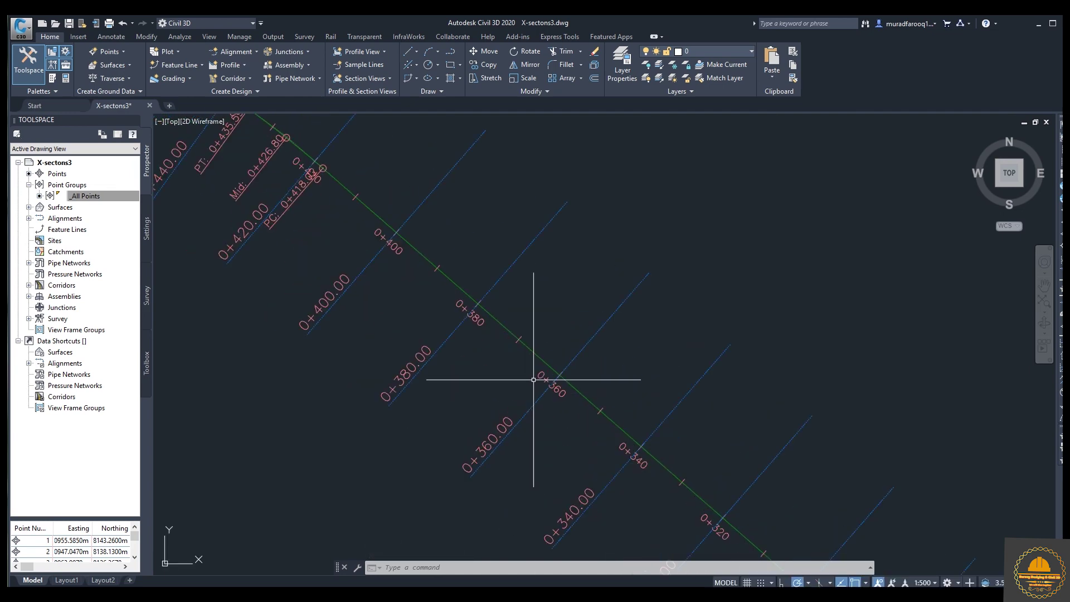
{"action": "mouse_move", "coordinate": [543, 360]}
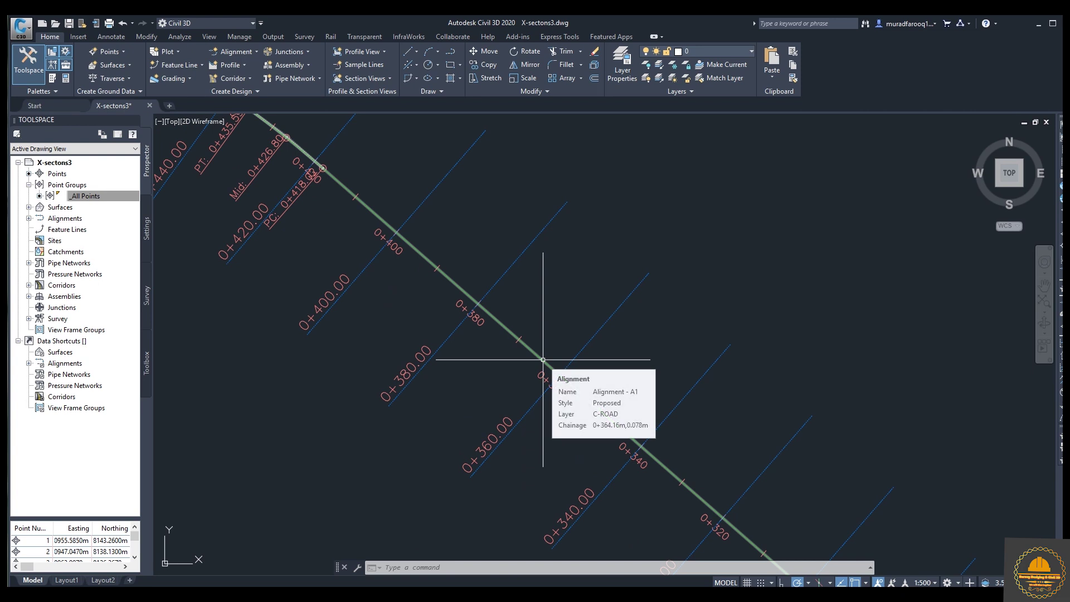
{"action": "left_click", "coordinate": [543, 360]}
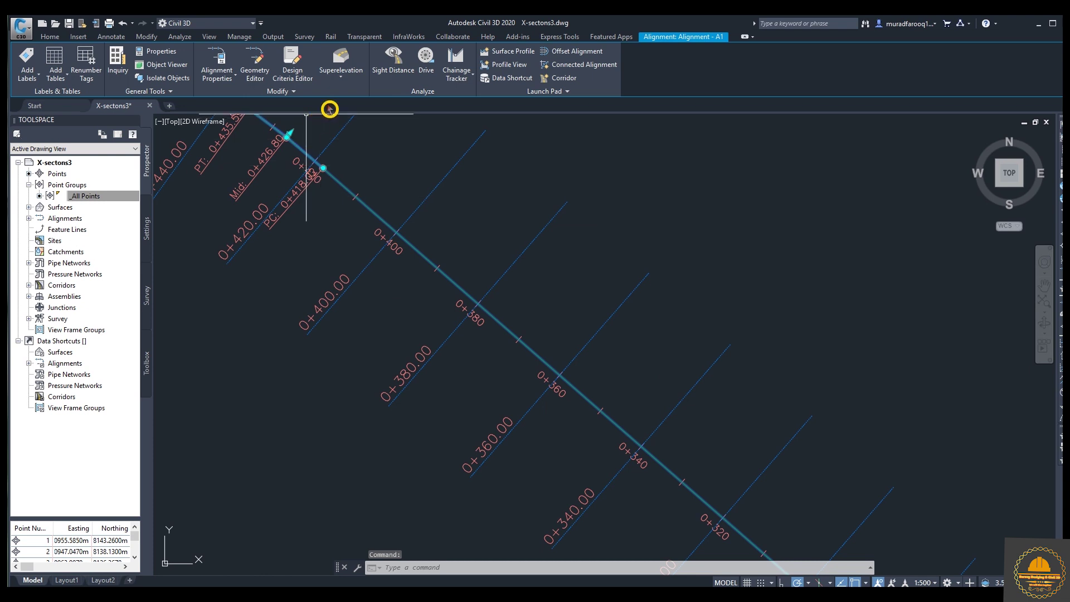
{"action": "left_click", "coordinate": [341, 77]}
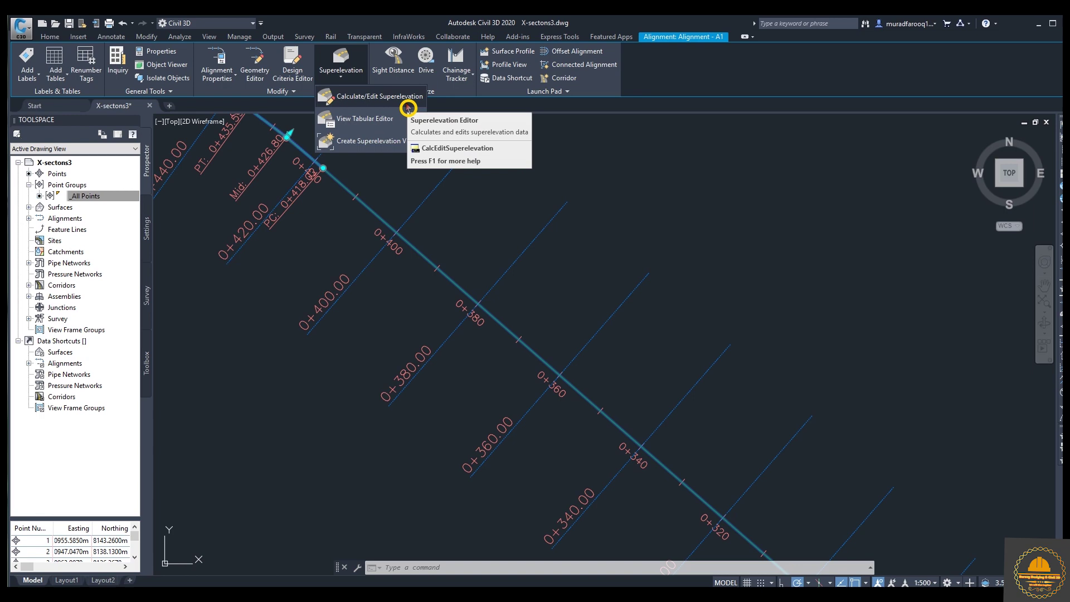
{"action": "left_click", "coordinate": [406, 102]}
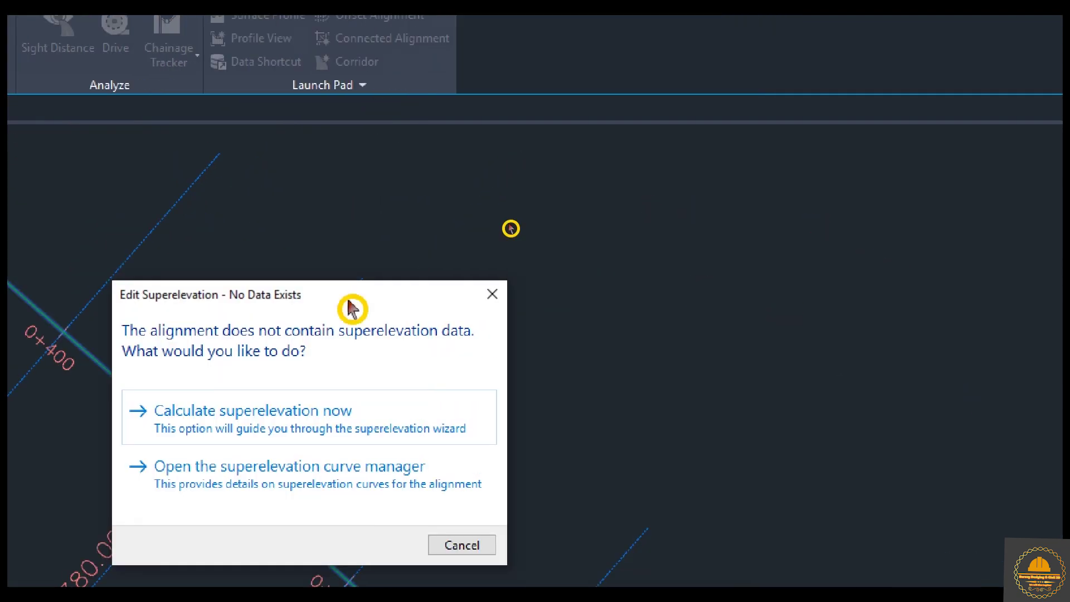
{"action": "left_click", "coordinate": [495, 295]}
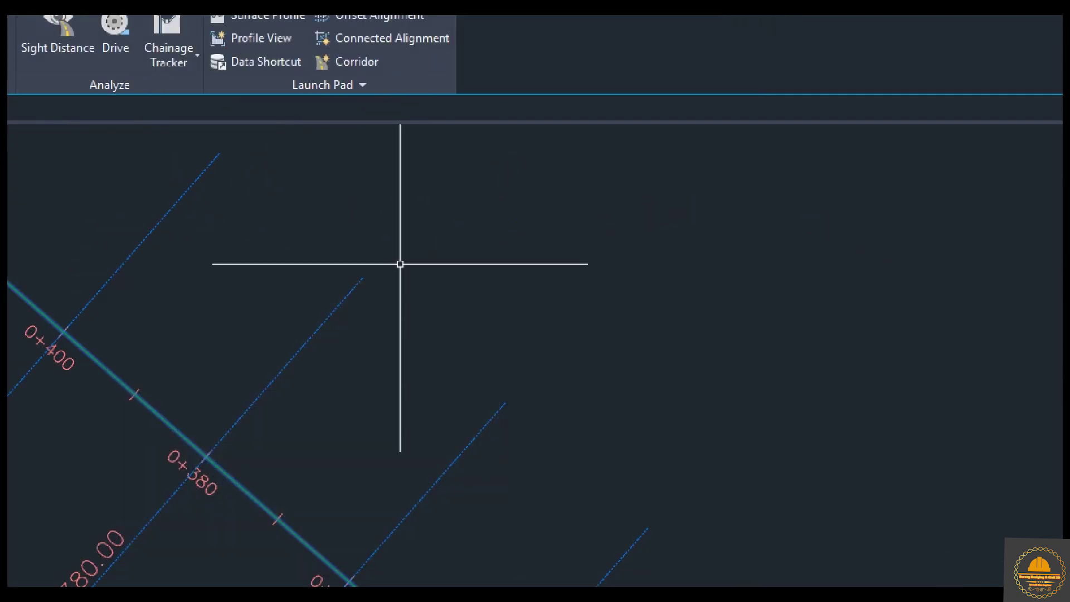
{"action": "scroll", "coordinate": [399, 263], "scroll_direction": "down", "scroll_amount": 3}
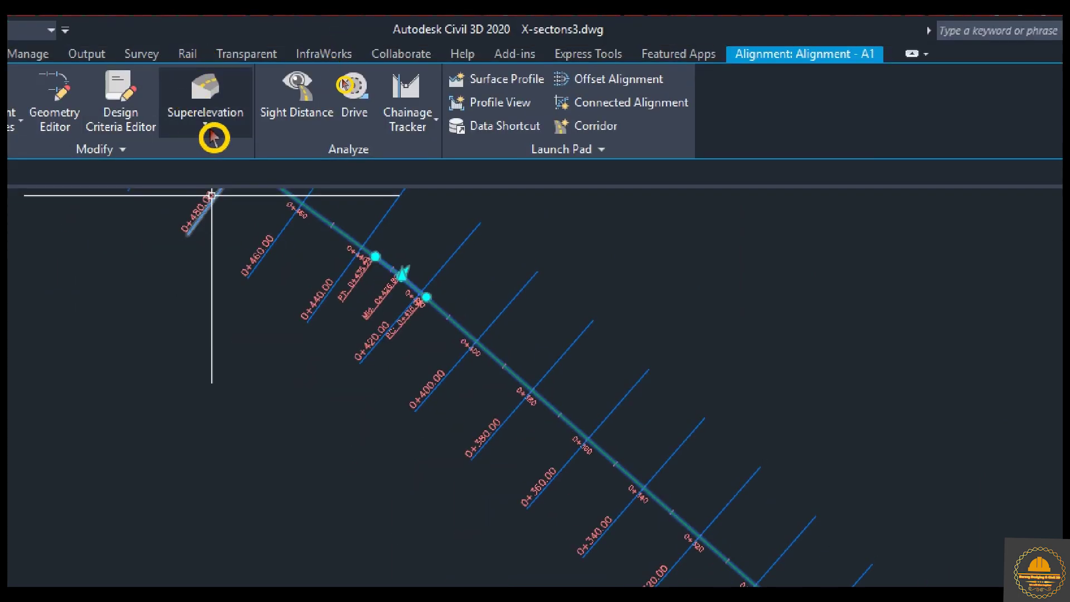
{"action": "left_click", "coordinate": [207, 135]}
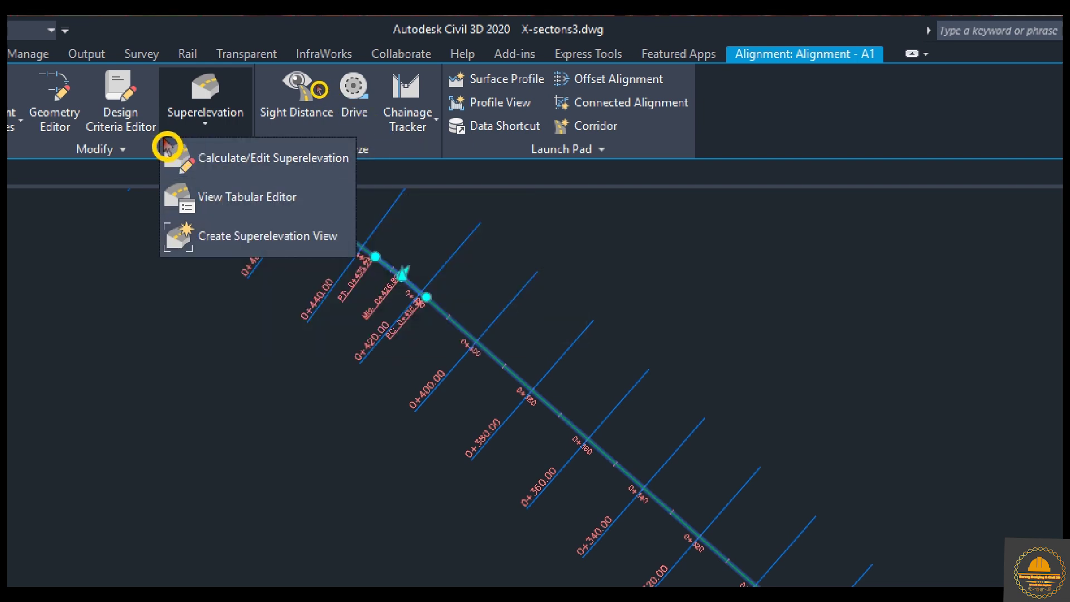
{"action": "left_click", "coordinate": [167, 149]}
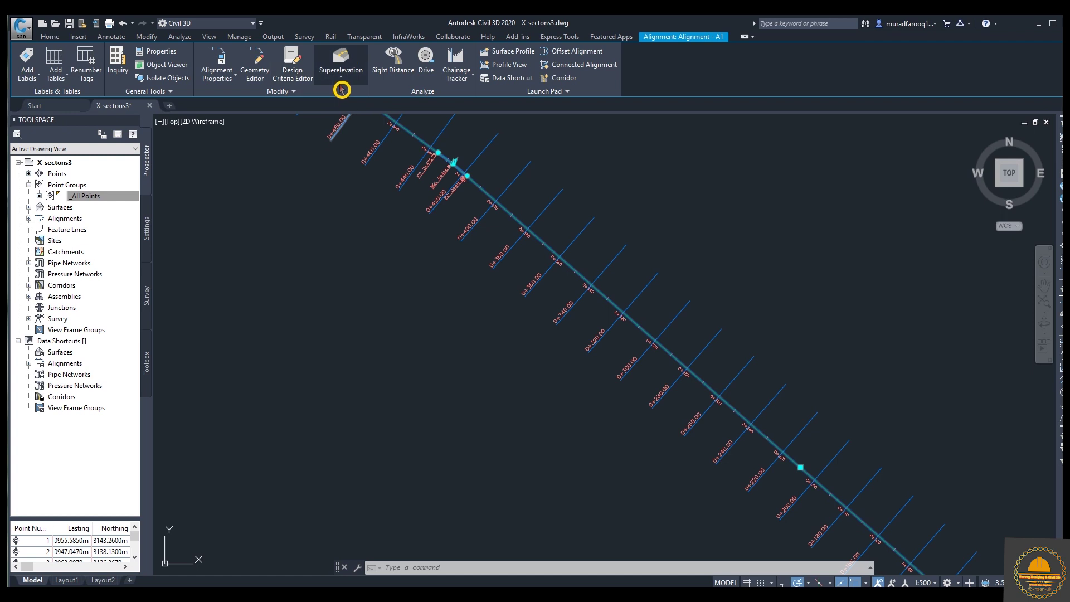
- Start calculating superelevation for the selected alignment, using a Single Crowned carriageway with the Outside Of Curve pivot method
{"action": "left_click", "coordinate": [341, 83]}
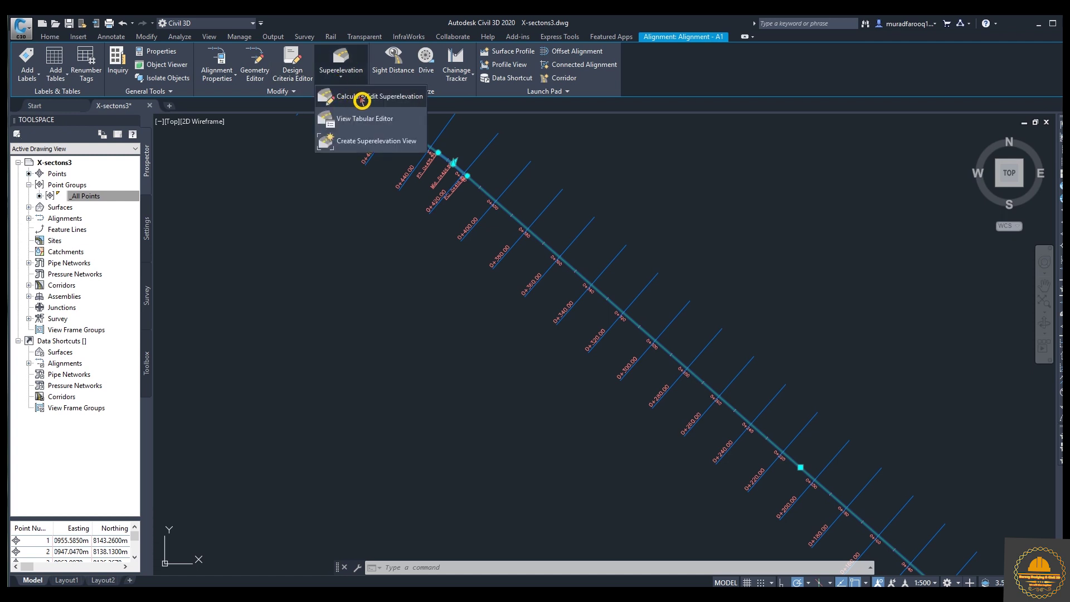
{"action": "left_click", "coordinate": [362, 100]}
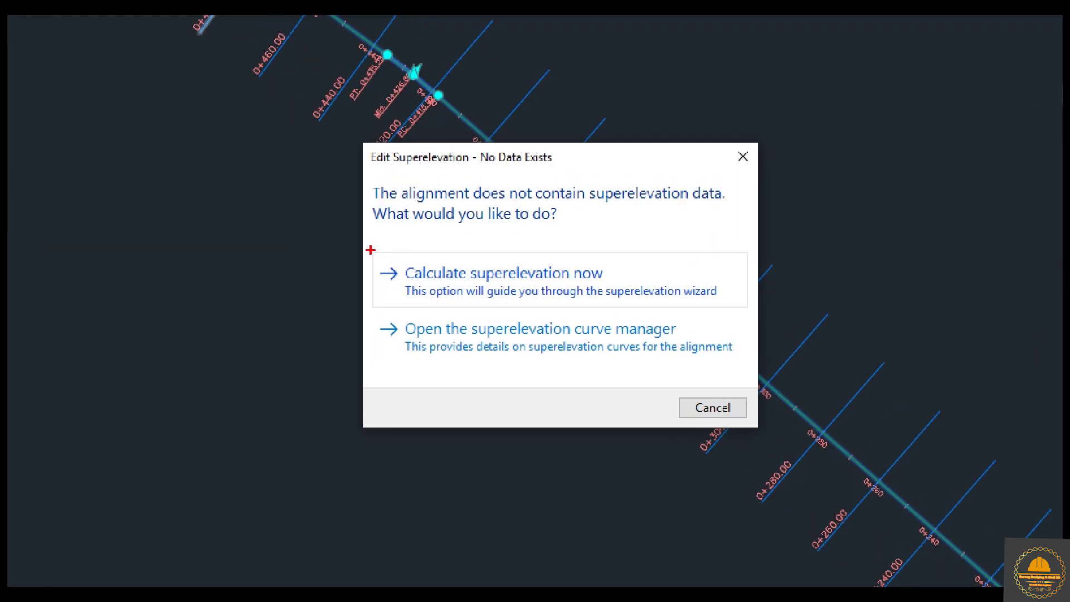
{"action": "left_click_drag", "start_coordinate": [370, 250], "coordinate": [731, 310]}
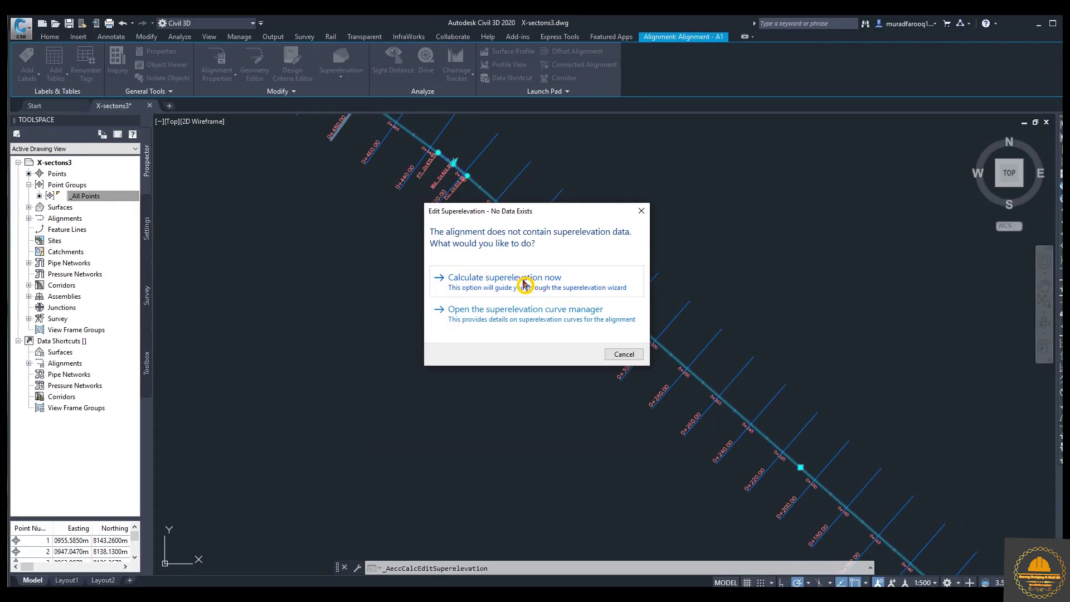
{"action": "left_click", "coordinate": [524, 282]}
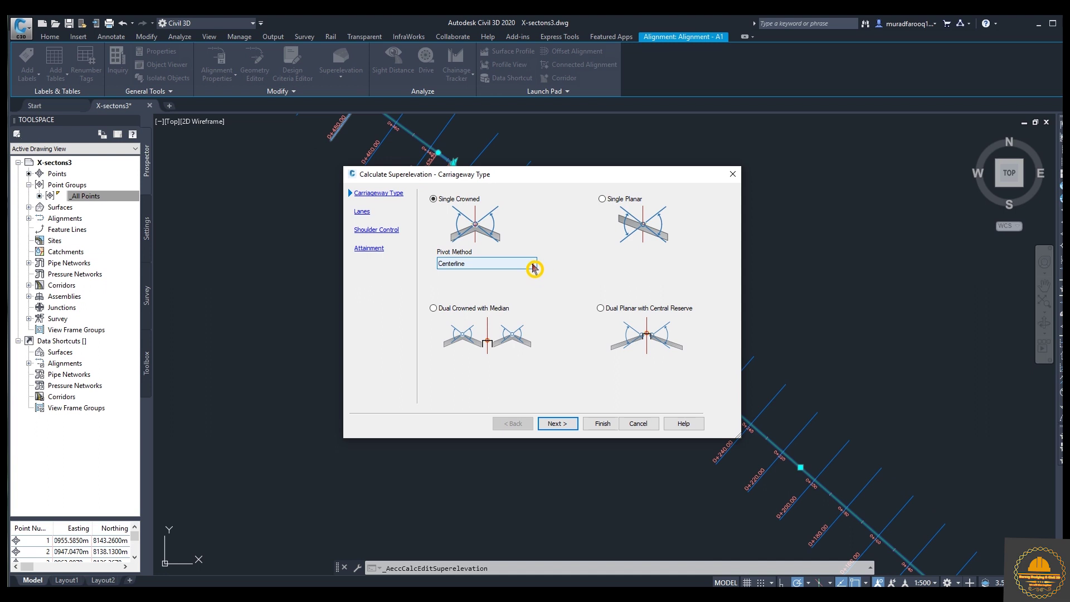
{"action": "left_click", "coordinate": [532, 264]}
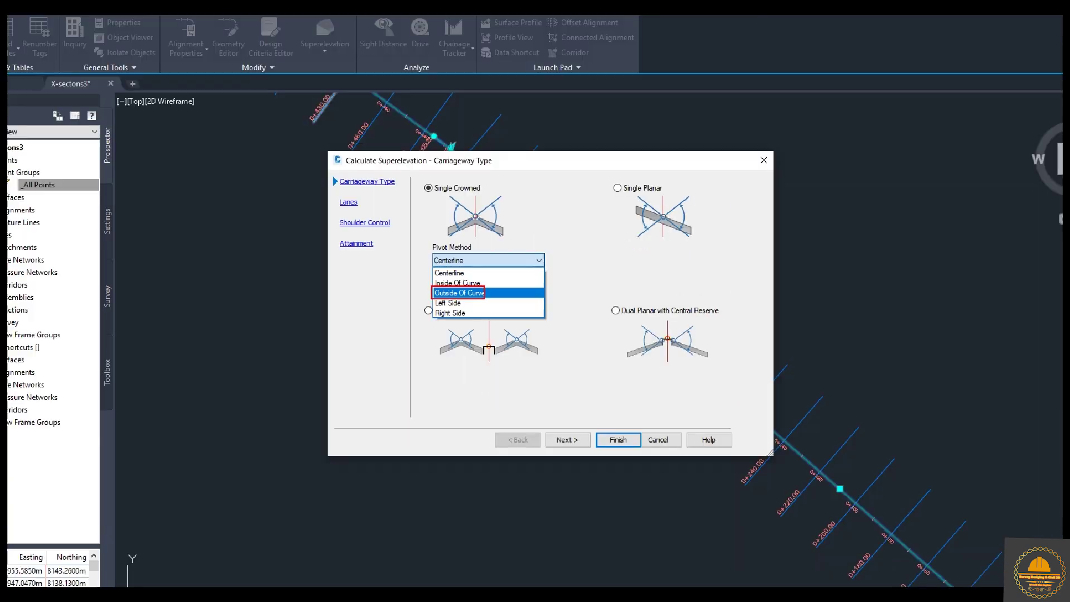
{"action": "left_click", "coordinate": [529, 260]}
{"action": "left_click", "coordinate": [503, 267]}
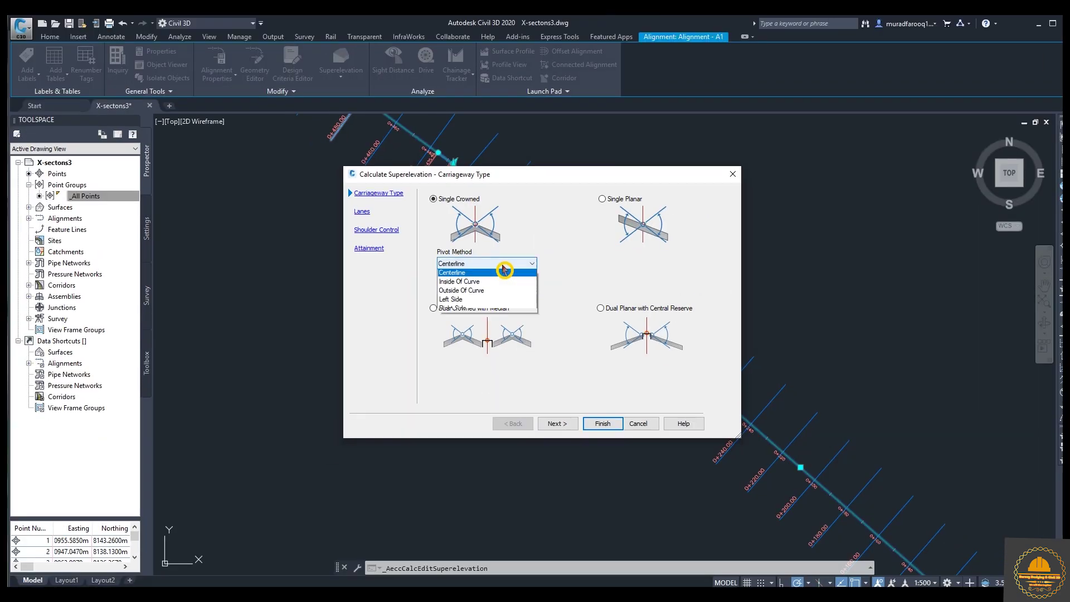
{"action": "left_click", "coordinate": [490, 297]}
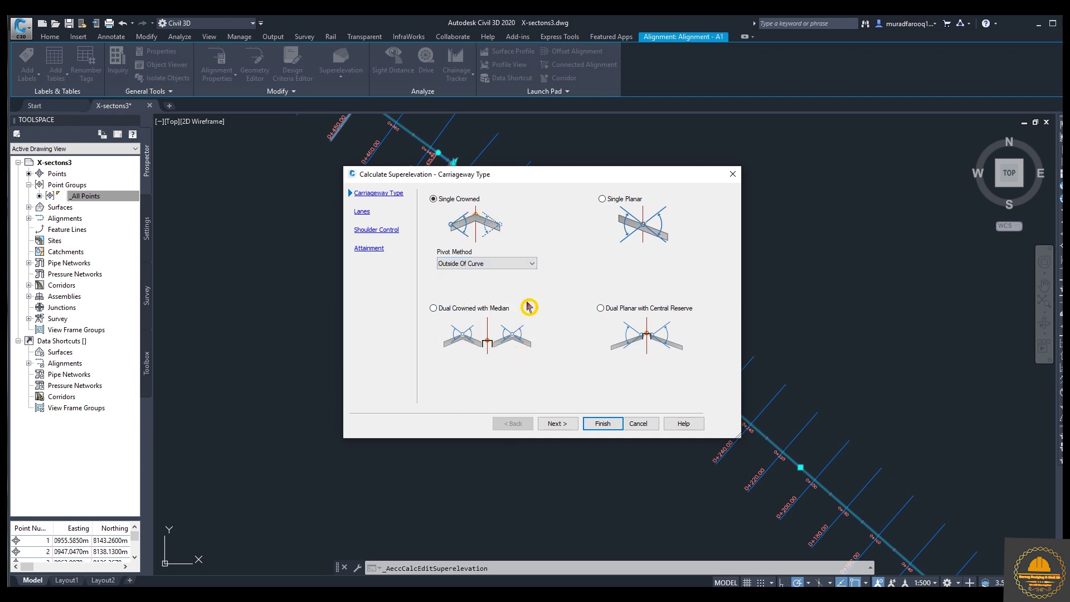
- Define the lanes as symmetric with 1 lane per side and a normal lane width of 3.5 m, keeping the -2.00% crossfall
{"action": "left_click", "coordinate": [557, 423]}
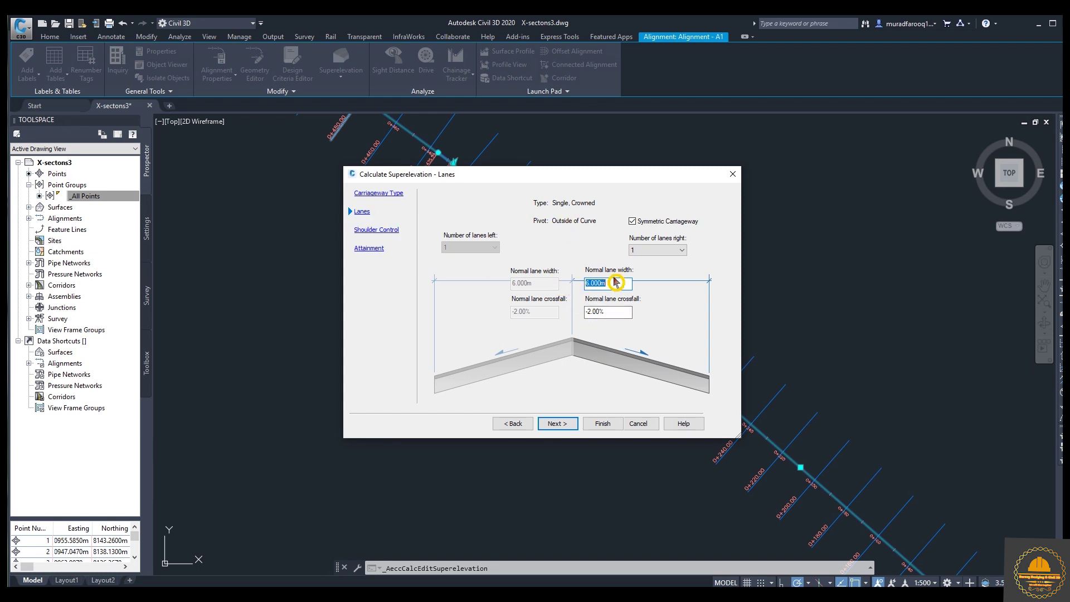
{"action": "left_click", "coordinate": [682, 256]}
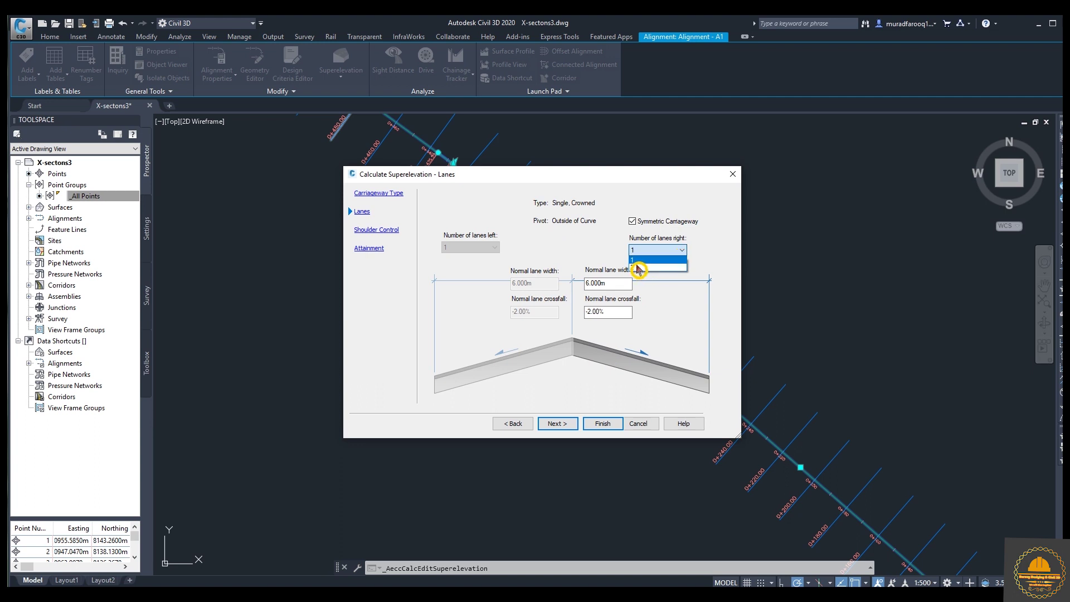
{"action": "left_click", "coordinate": [636, 264]}
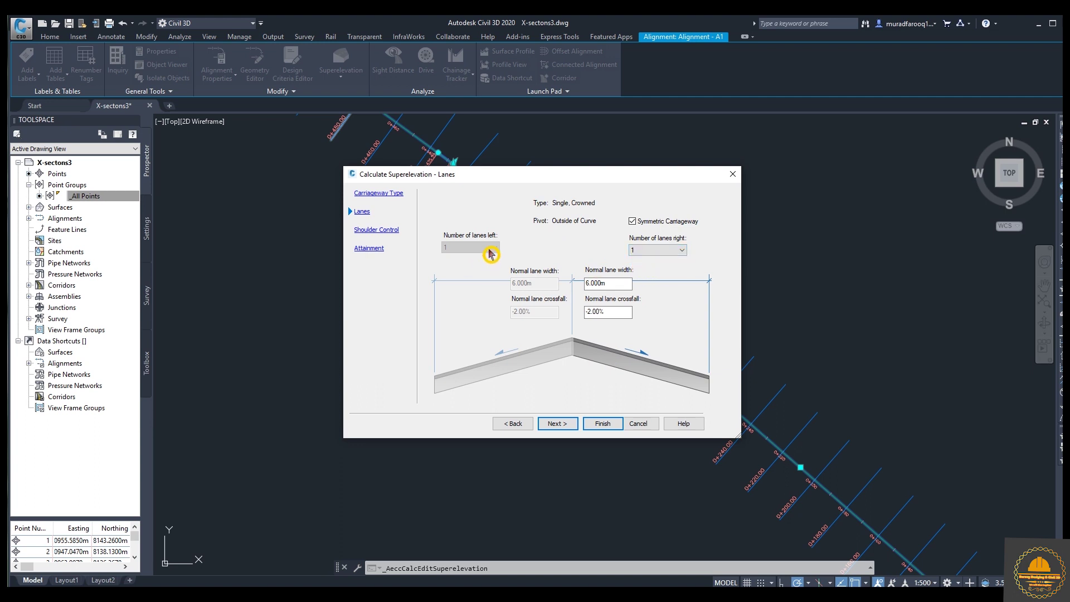
{"action": "left_click", "coordinate": [610, 282]}
{"action": "left_click", "coordinate": [581, 285]}
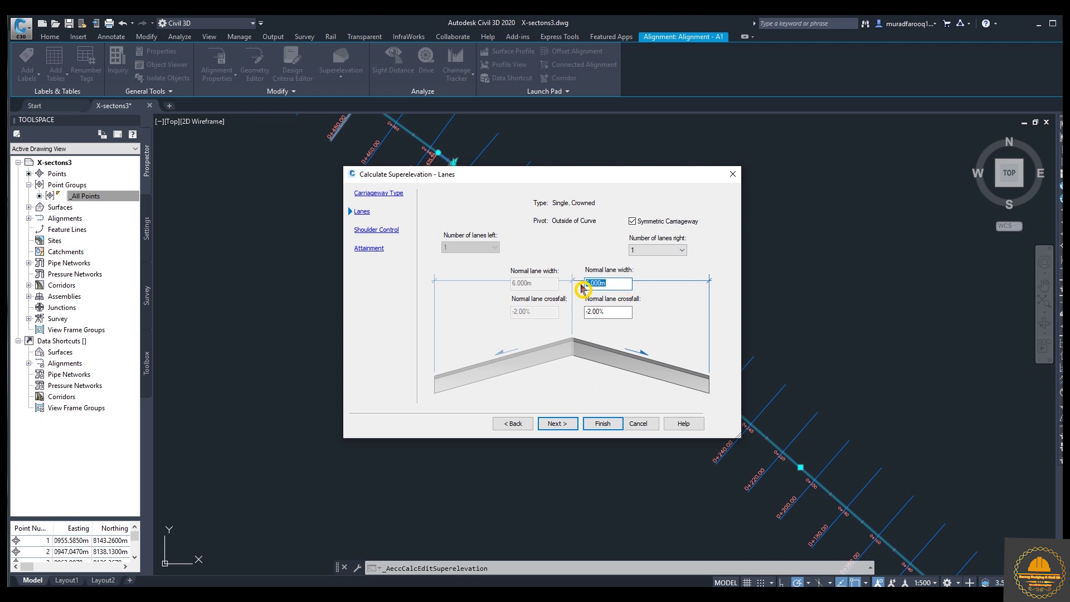
{"action": "type", "text": "3.5"}
{"action": "key", "text": "Tab"}
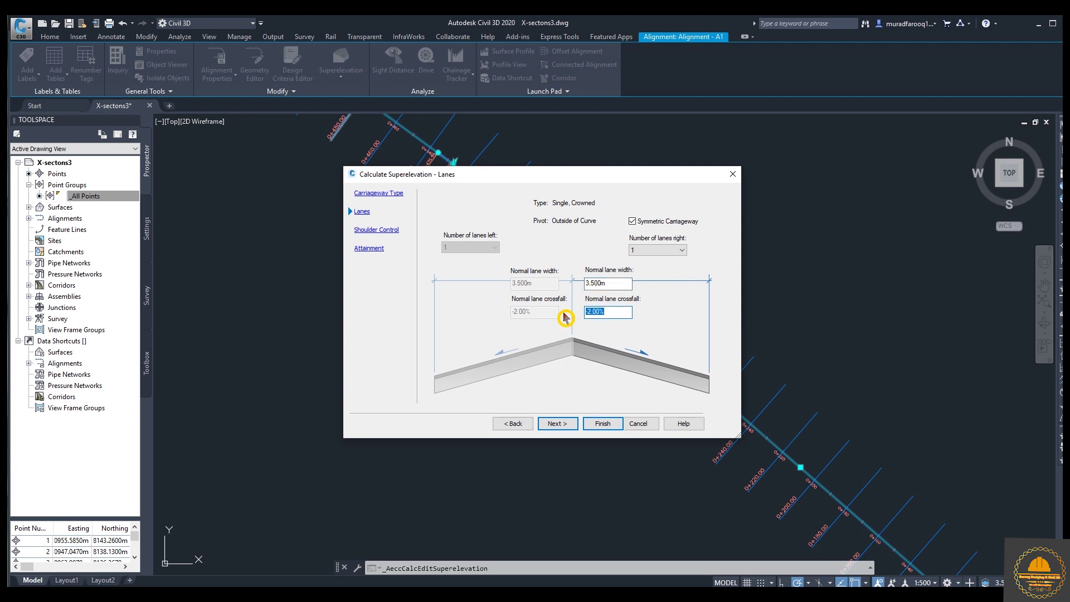
{"action": "left_click", "coordinate": [635, 343]}
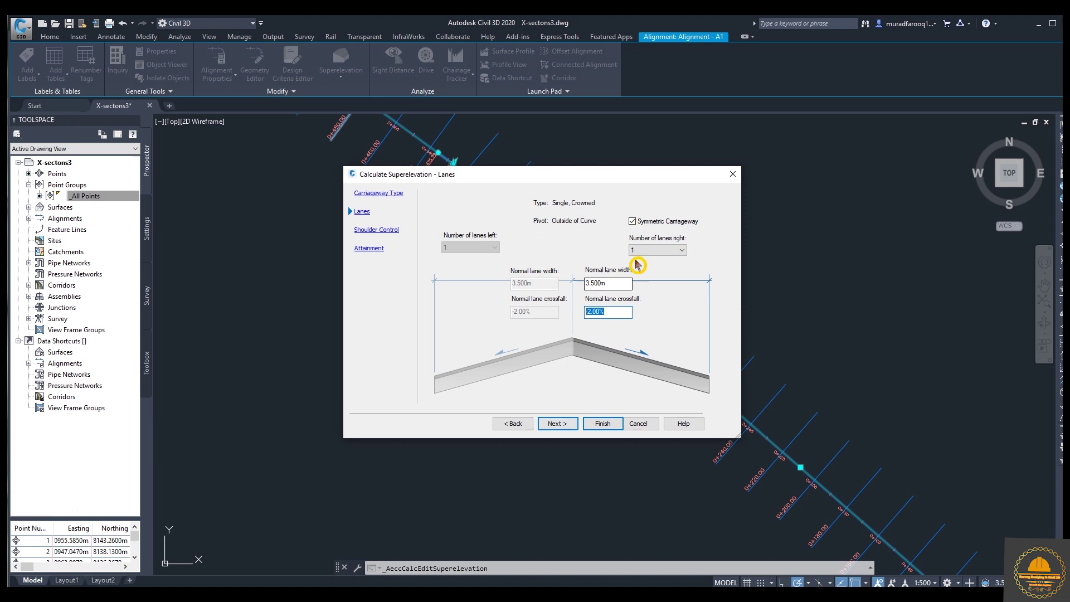
- Exclude the outside edge shoulders from the superelevation calculation and continue to the attainment settings
{"action": "left_click", "coordinate": [566, 428]}
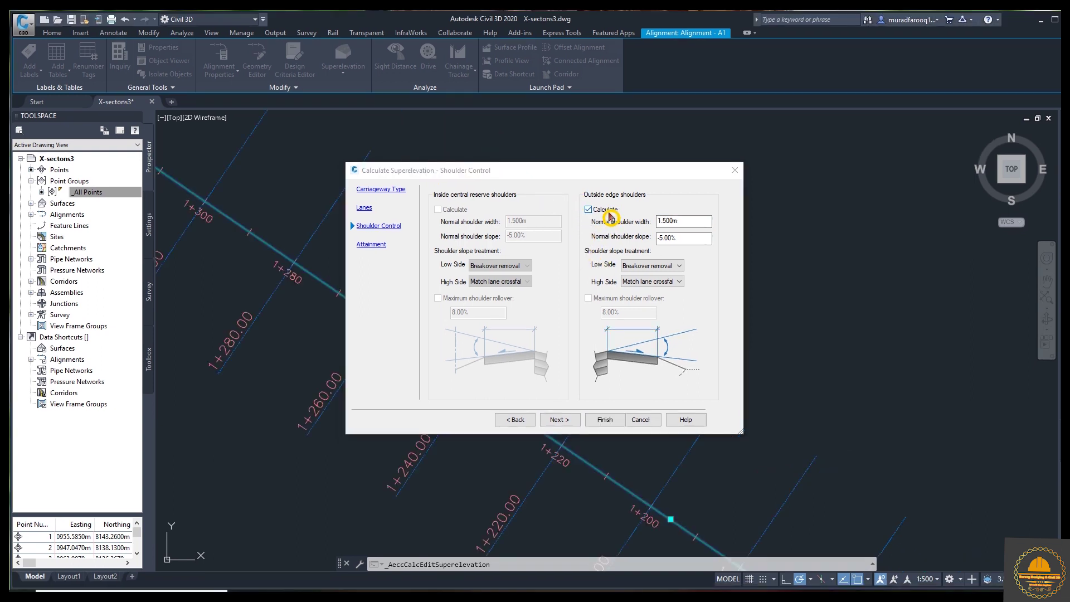
{"action": "left_click", "coordinate": [606, 211]}
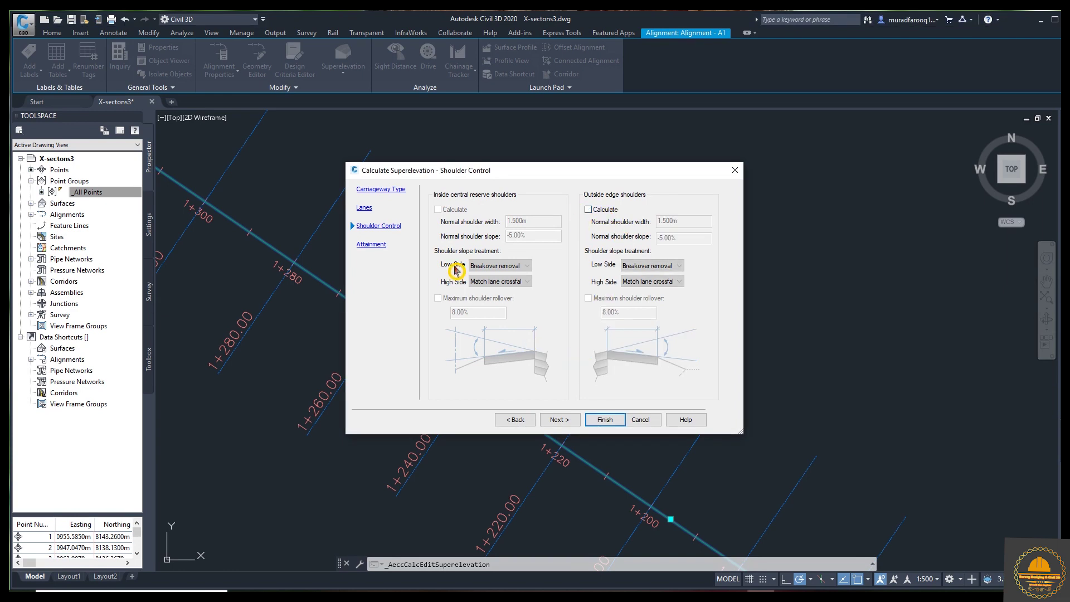
{"action": "left_click", "coordinate": [558, 420]}
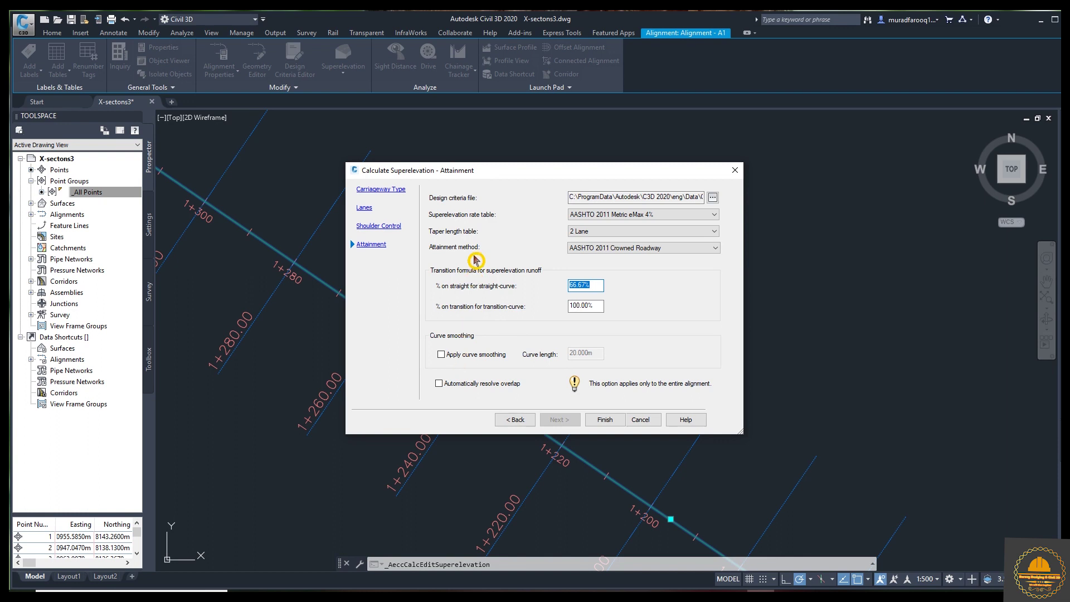
- Set attainment to the AASHTO 2011 Metric eMax 6% rate table and the 2 Lane taper length table, with overlaps resolved automatically
{"action": "left_click", "coordinate": [713, 231]}
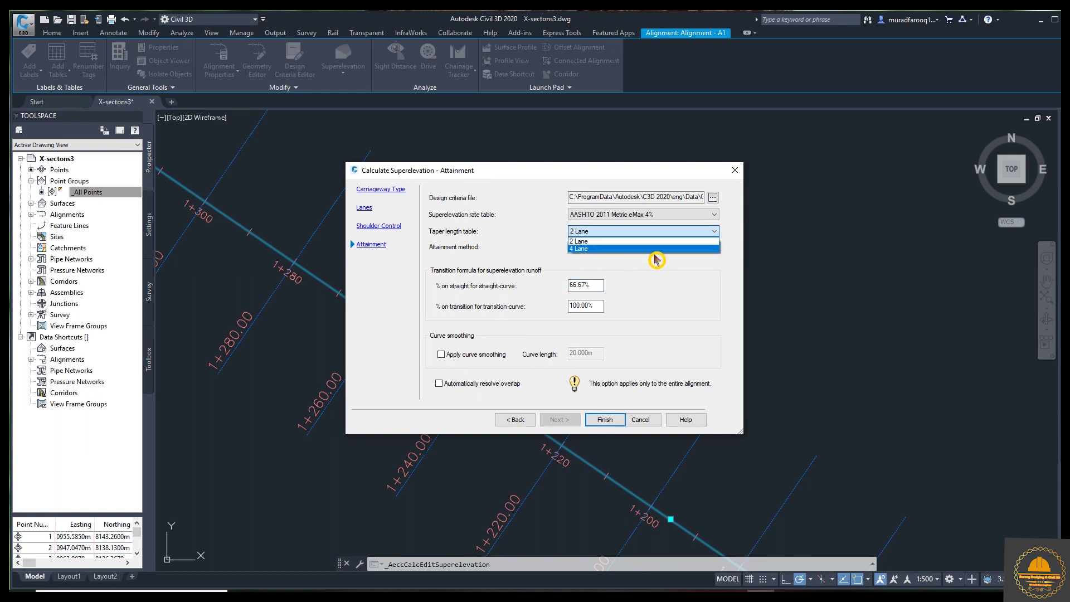
{"action": "left_click", "coordinate": [590, 243]}
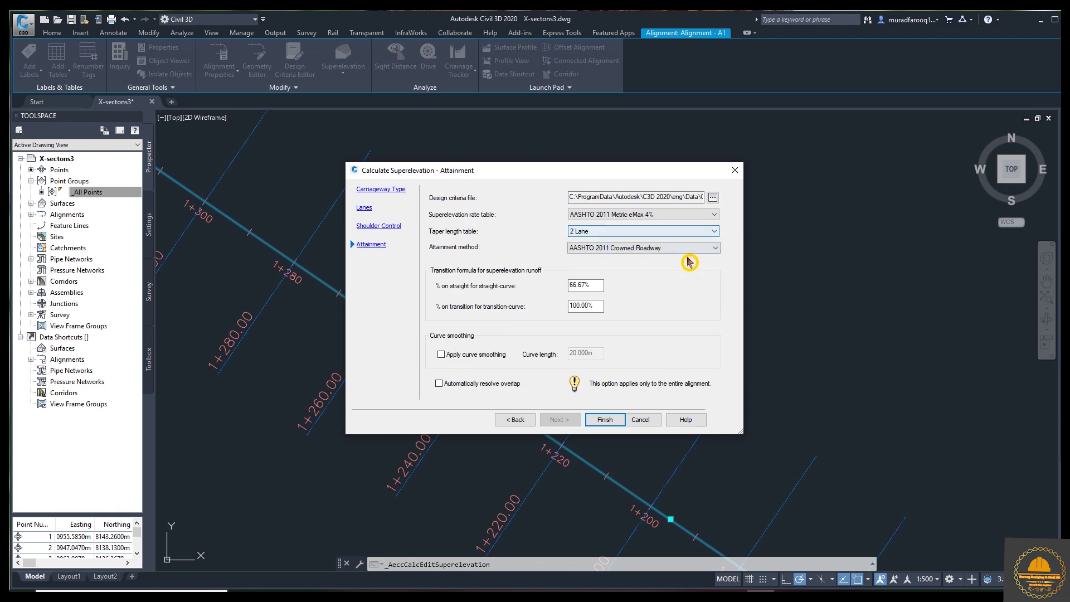
{"action": "left_click", "coordinate": [711, 216]}
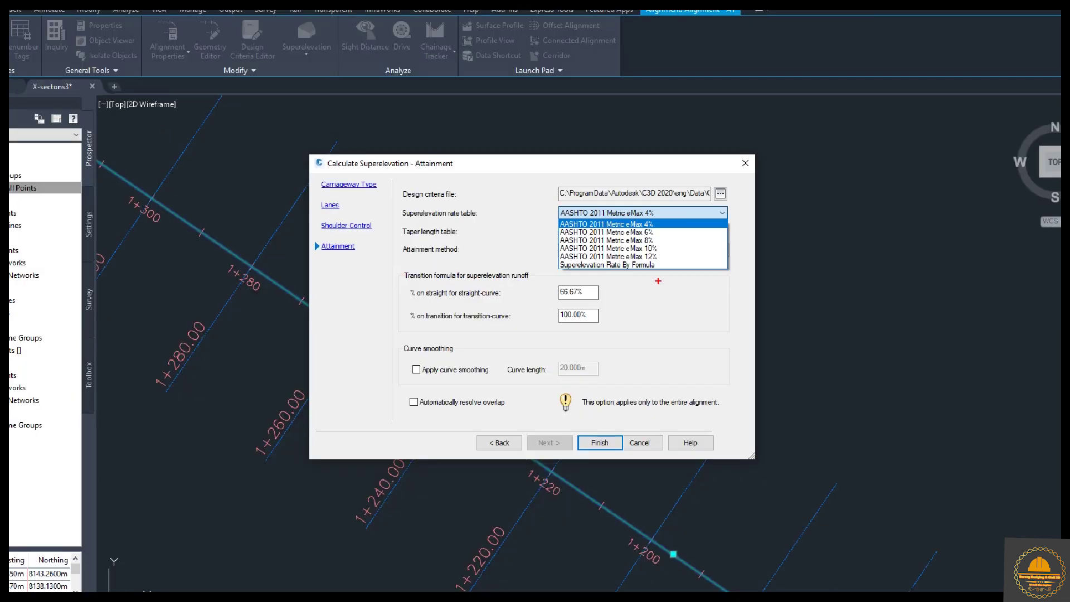
{"action": "left_click", "coordinate": [666, 312]}
{"action": "left_click", "coordinate": [678, 217]}
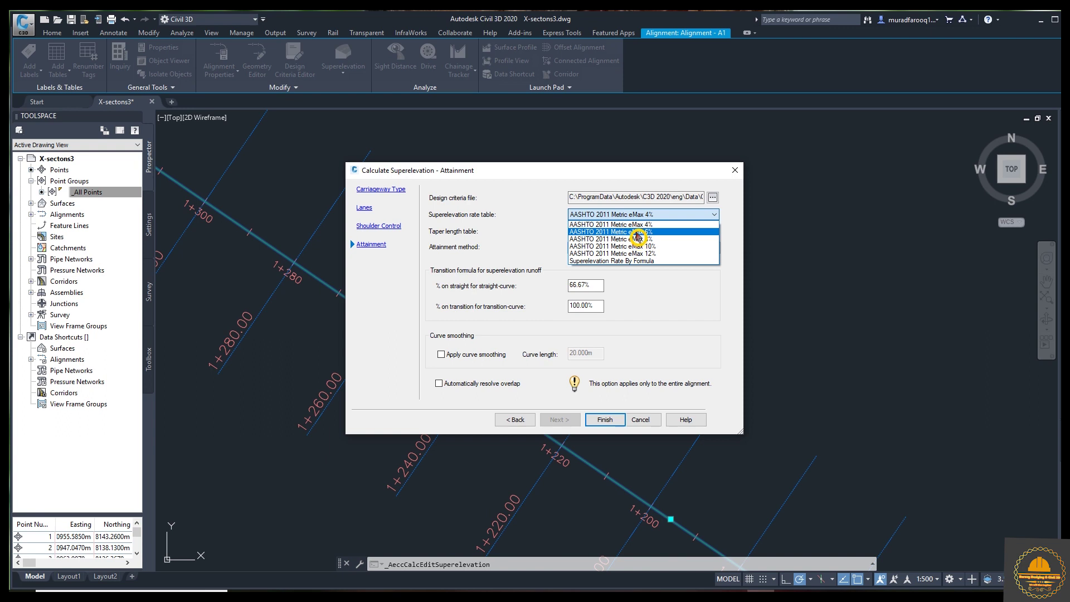
{"action": "left_click", "coordinate": [637, 232]}
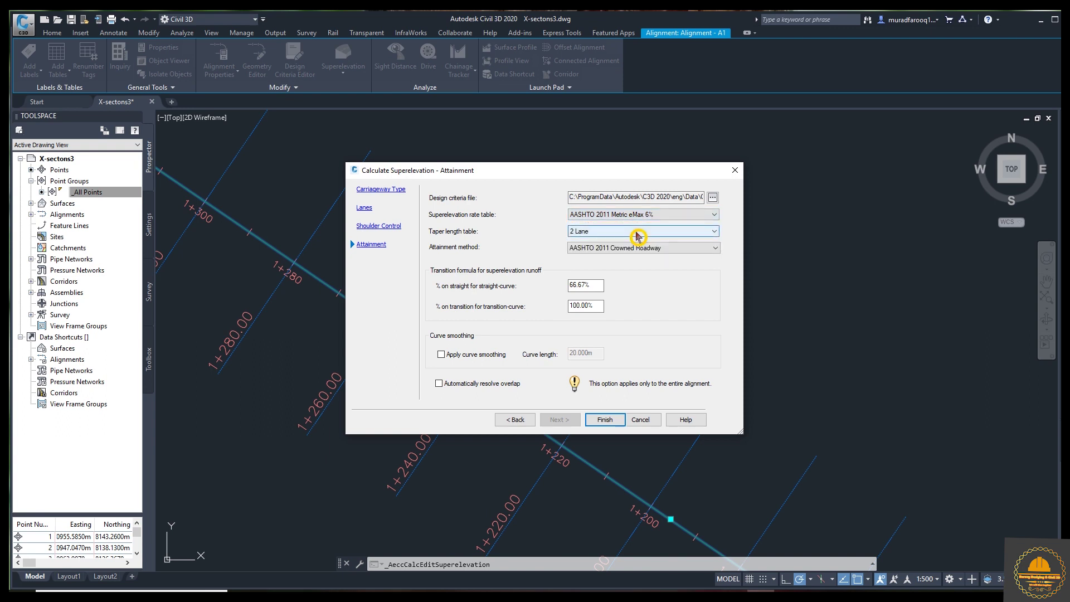
{"action": "left_click", "coordinate": [668, 215]}
{"action": "left_click", "coordinate": [648, 228]}
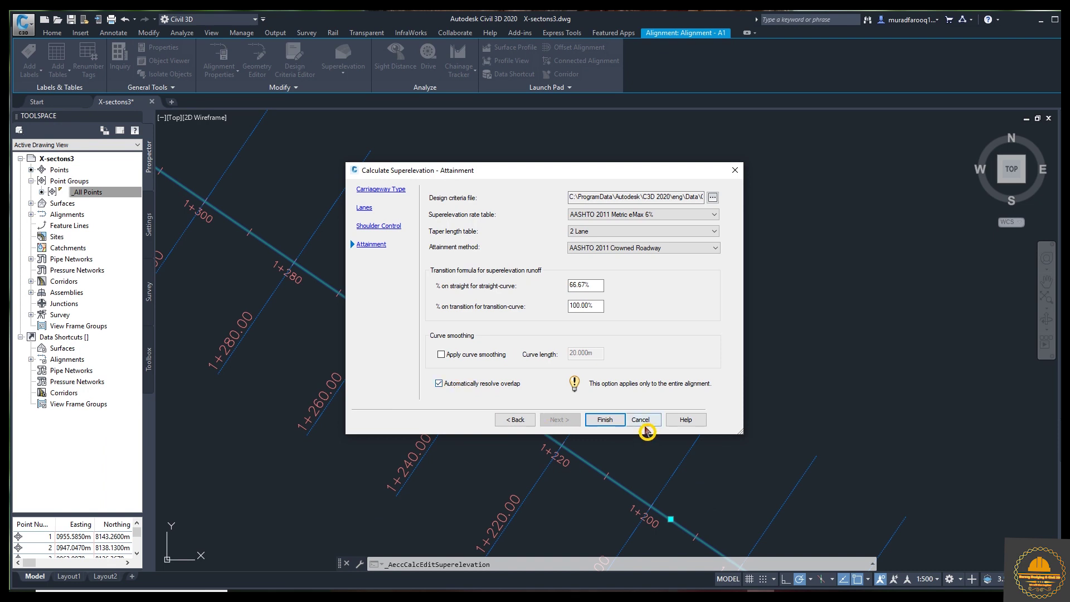
- Finish the superelevation calculation and dismiss the event viewer
{"action": "left_click", "coordinate": [606, 421]}
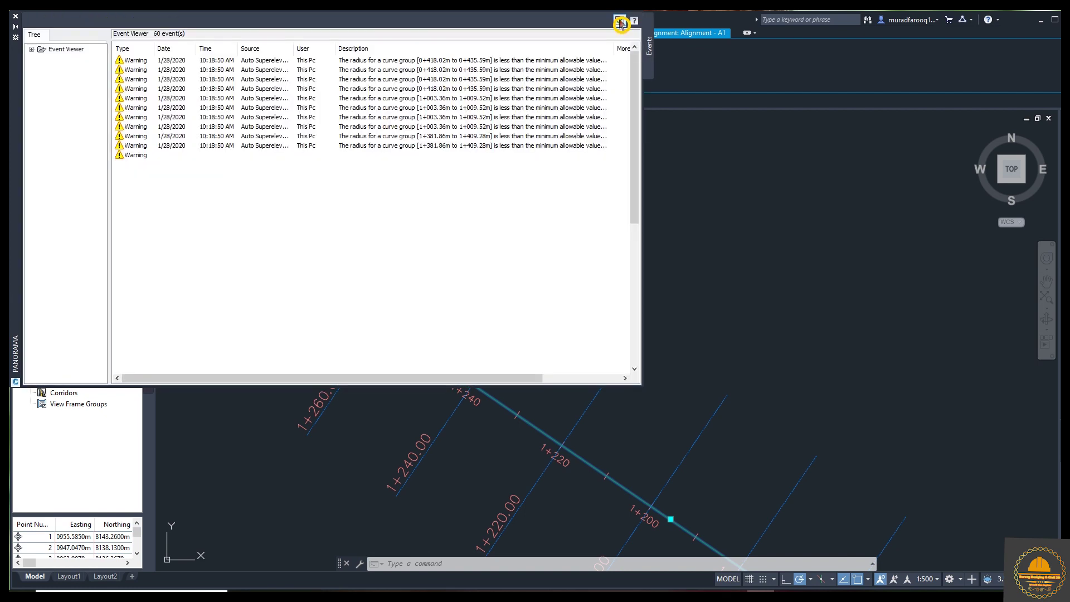
{"action": "left_click", "coordinate": [620, 25]}
{"action": "left_click", "coordinate": [622, 21]}
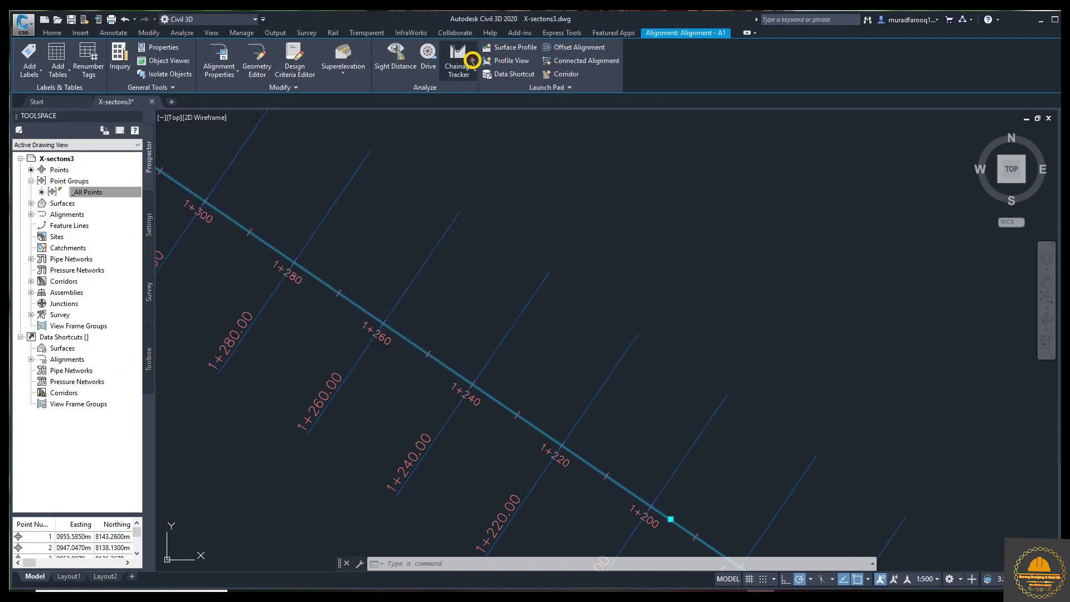
- Open the alignment's superelevation data in the tabular editor and look through the curve entries
{"action": "left_click", "coordinate": [346, 73]}
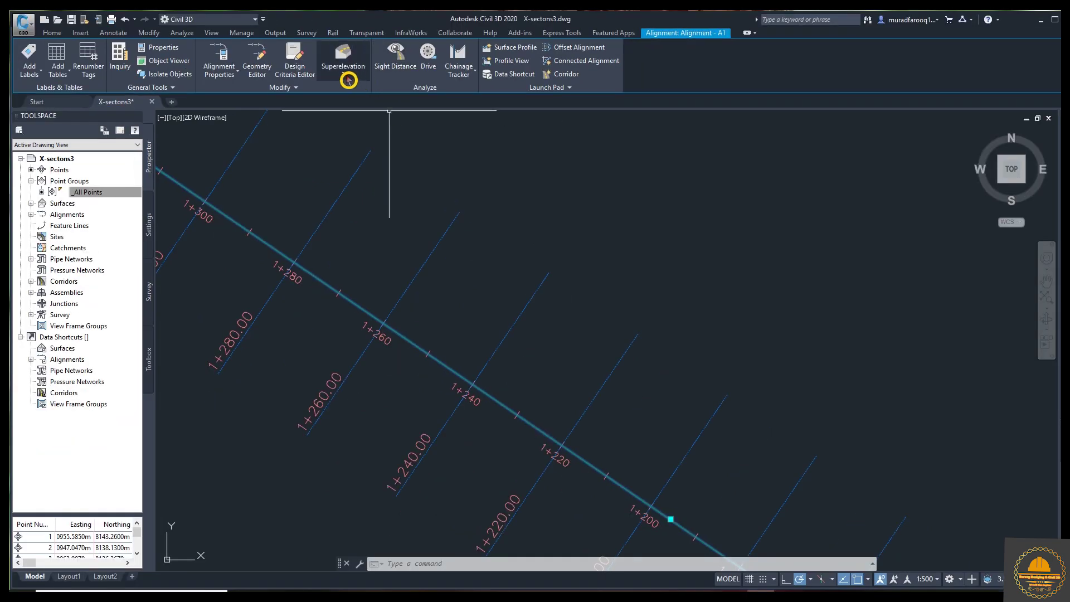
{"action": "left_click", "coordinate": [348, 80]}
{"action": "left_click", "coordinate": [357, 112]}
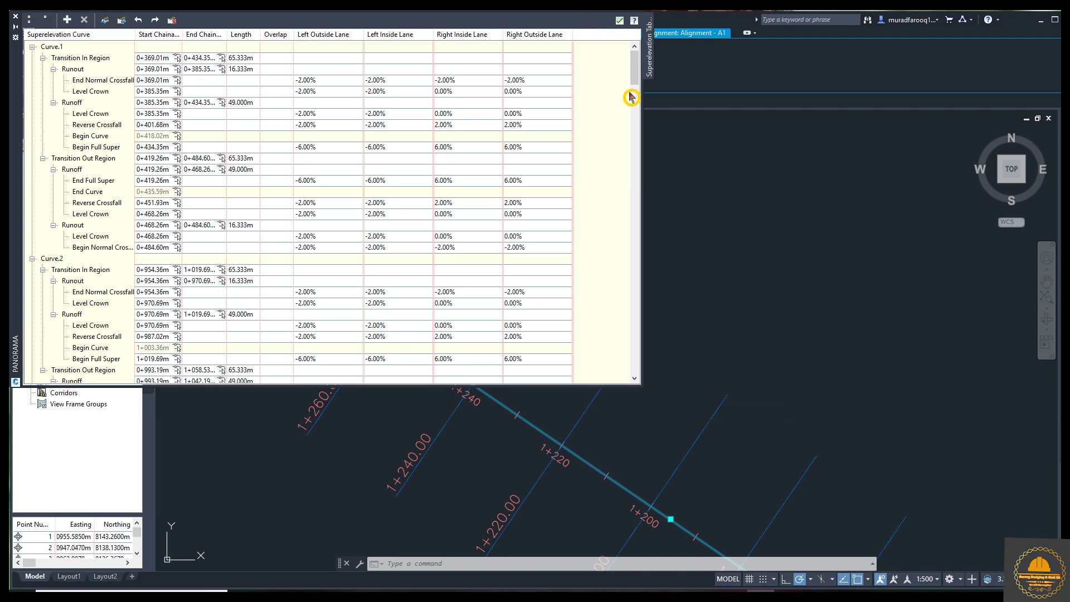
{"action": "scroll", "coordinate": [229, 172], "scroll_direction": "down", "scroll_amount": 4}
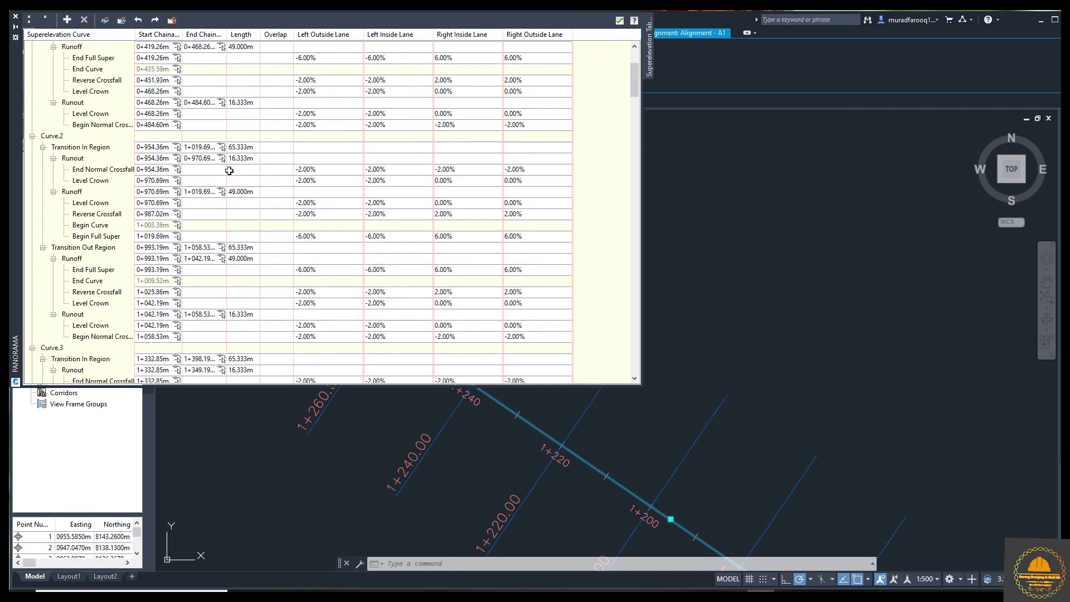
{"action": "scroll", "coordinate": [166, 122], "scroll_direction": "up", "scroll_amount": 4}
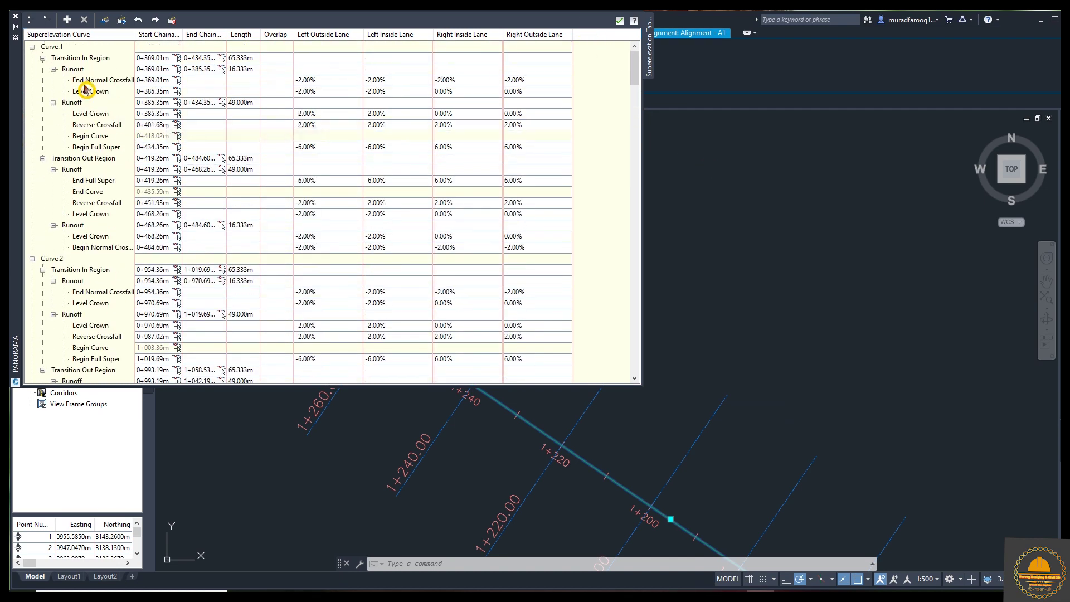
- Examine Curve.1's transition-in region, focusing on the runout chainages, length and the crossfalls of all four lanes
{"action": "left_click", "coordinate": [96, 65]}
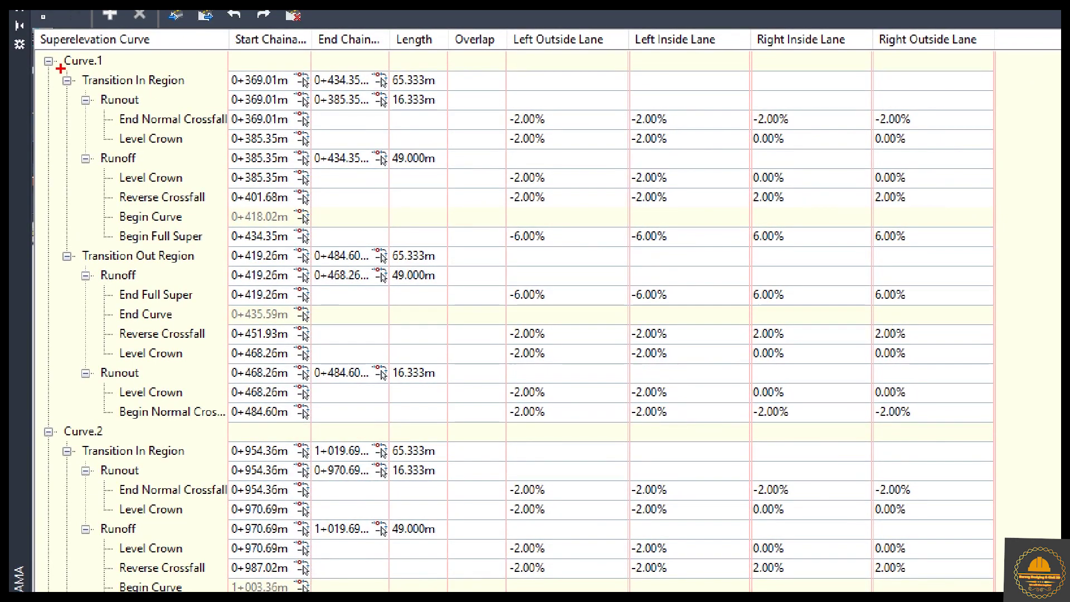
{"action": "left_click_drag", "start_coordinate": [89, 73], "coordinate": [106, 66]}
{"action": "mouse_move", "coordinate": [173, 87]}
{"action": "left_mouse_down"}
{"action": "mouse_move", "coordinate": [187, 87]}
{"action": "mouse_move", "coordinate": [161, 107]}
{"action": "left_mouse_up"}
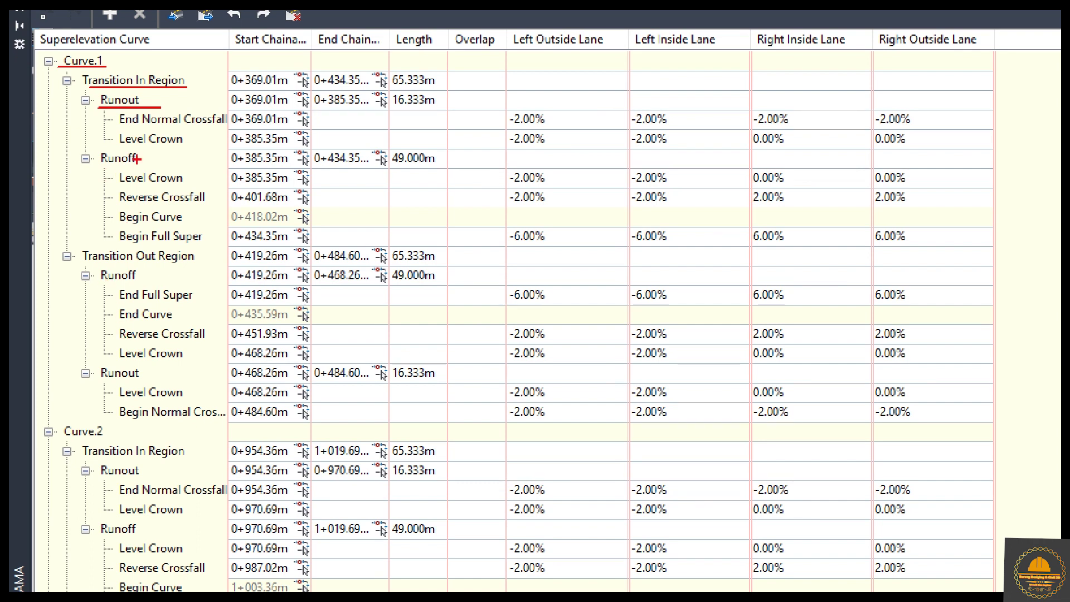
{"action": "left_click_drag", "start_coordinate": [184, 129], "coordinate": [215, 129]}
{"action": "mouse_move", "coordinate": [225, 63]}
{"action": "left_mouse_down"}
{"action": "mouse_move", "coordinate": [239, 95]}
{"action": "mouse_move", "coordinate": [451, 113]}
{"action": "left_mouse_up"}
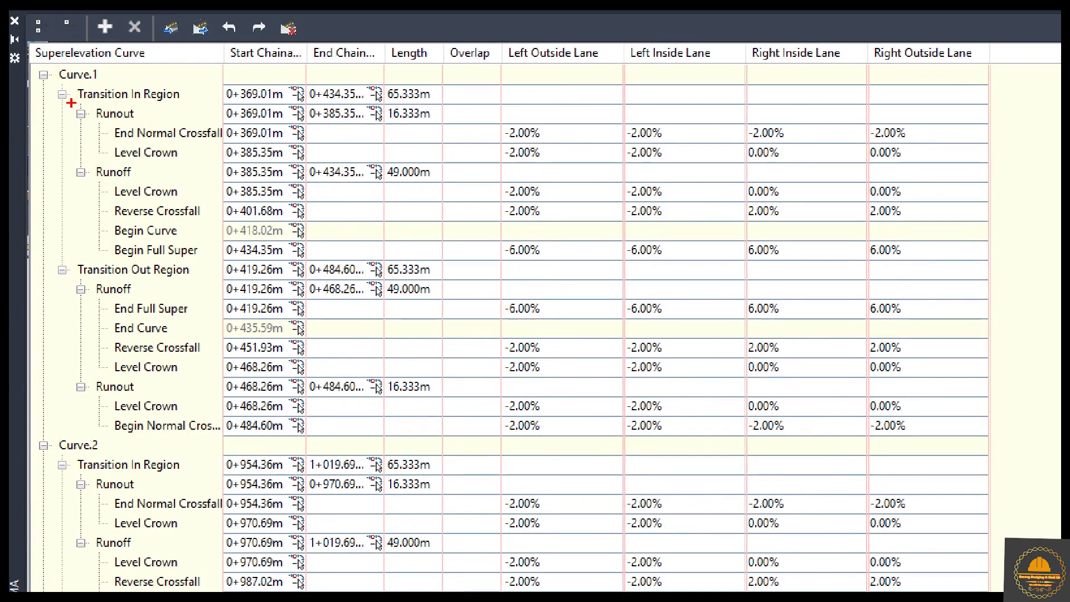
{"action": "left_click_drag", "start_coordinate": [71, 104], "coordinate": [139, 119]}
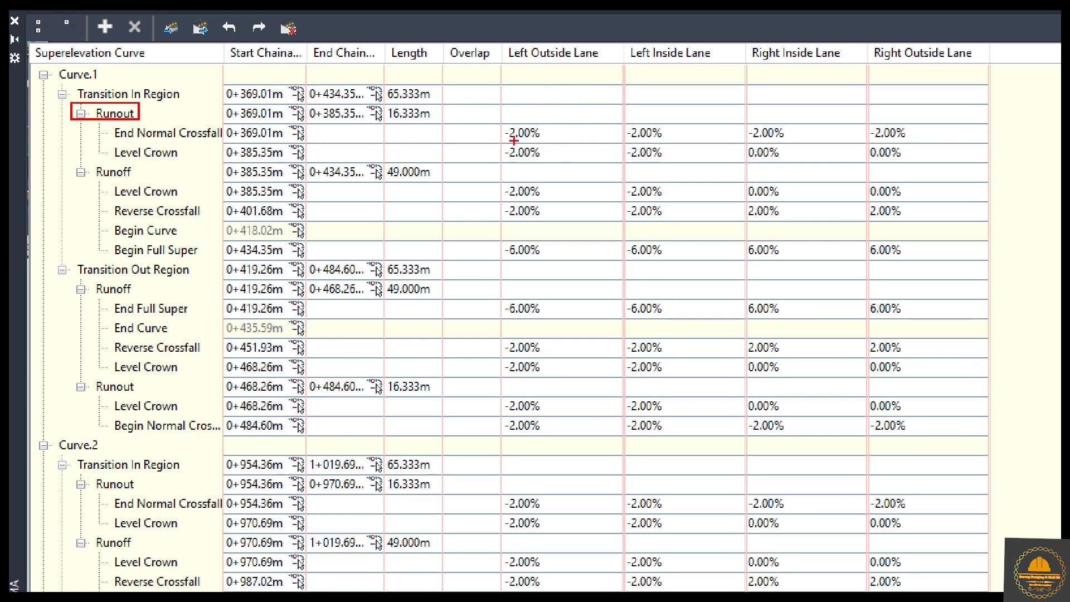
{"action": "left_click_drag", "start_coordinate": [508, 122], "coordinate": [566, 147]}
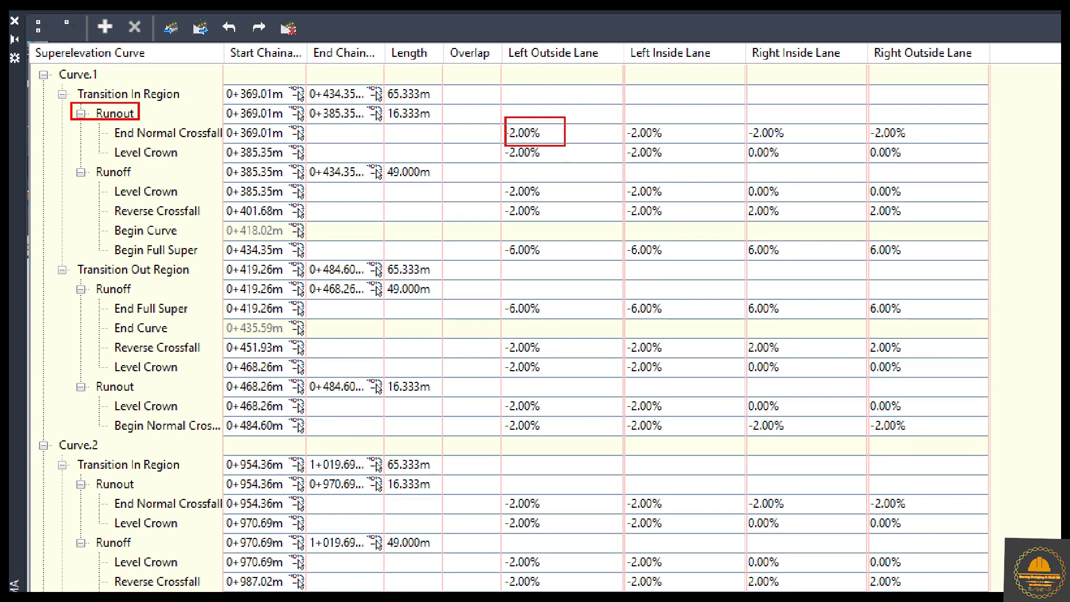
{"action": "left_click_drag", "start_coordinate": [630, 121], "coordinate": [692, 147]}
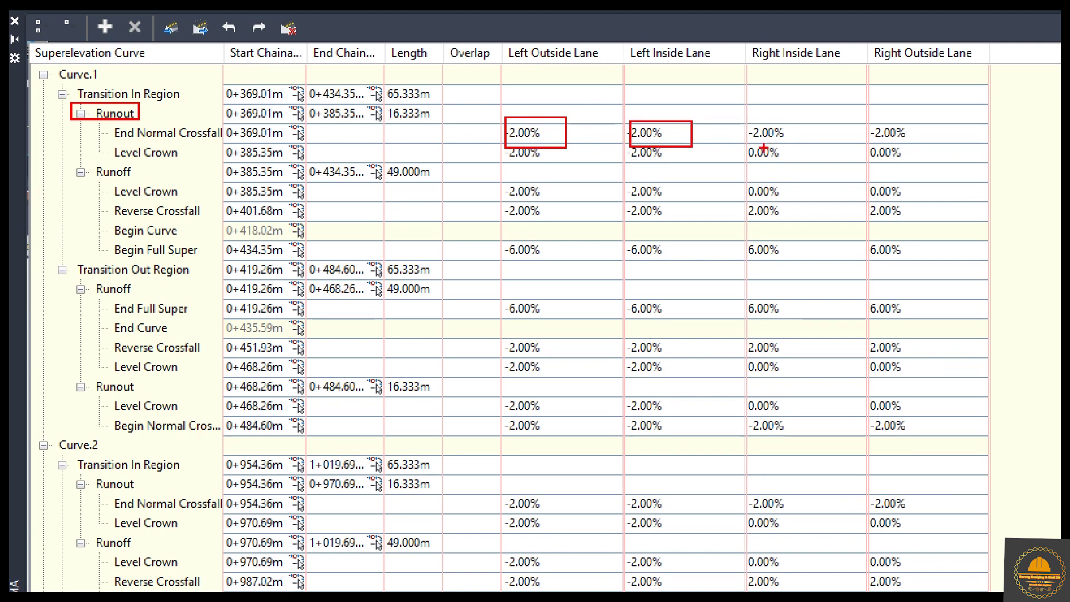
{"action": "left_click_drag", "start_coordinate": [765, 143], "coordinate": [807, 150]}
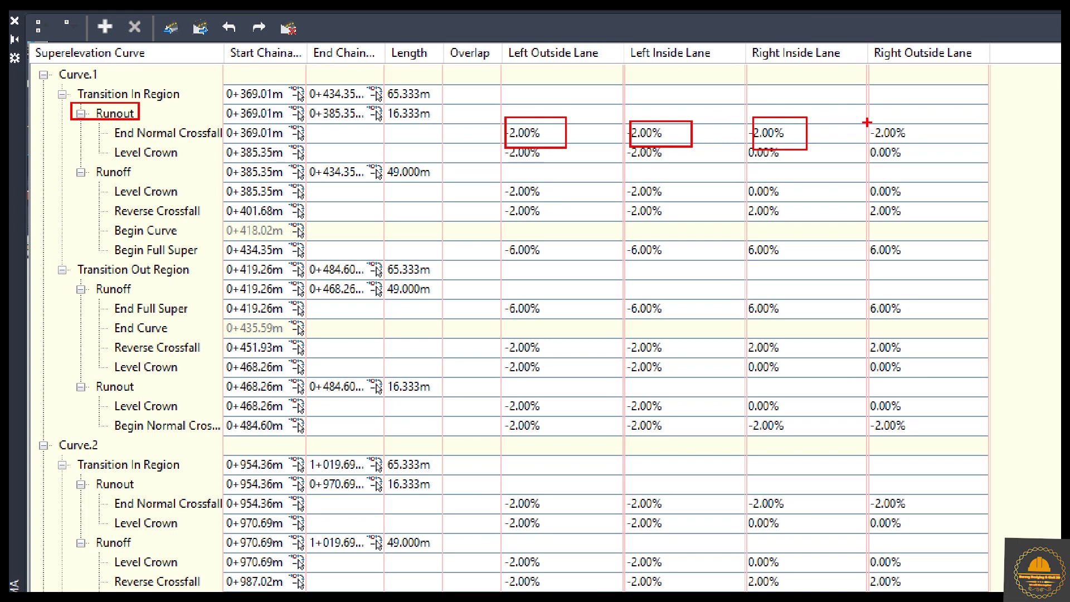
{"action": "left_click_drag", "start_coordinate": [867, 119], "coordinate": [931, 139]}
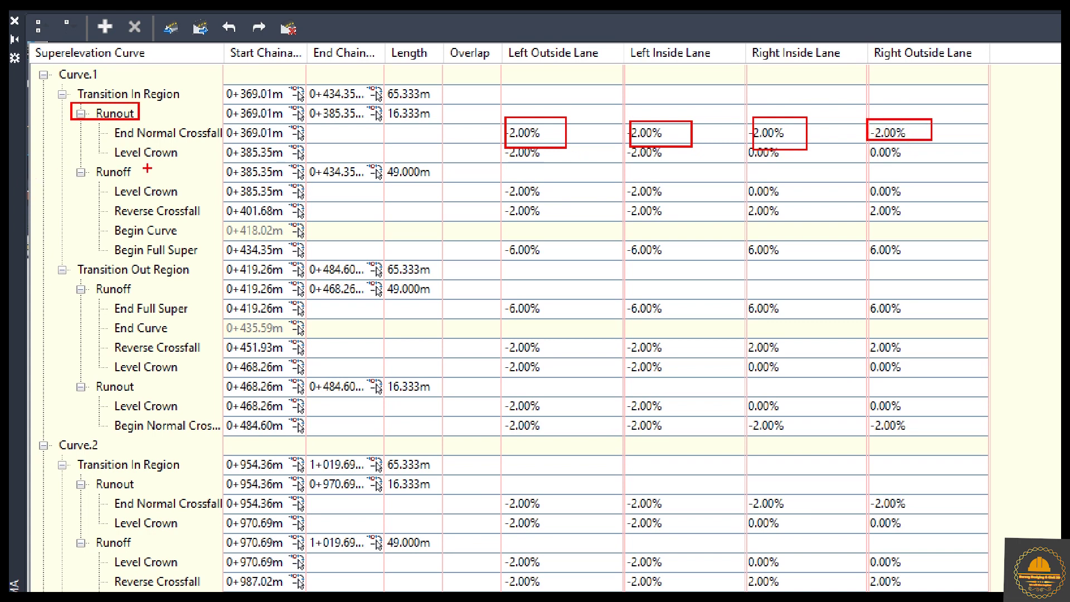
{"action": "left_click_drag", "start_coordinate": [221, 142], "coordinate": [303, 161]}
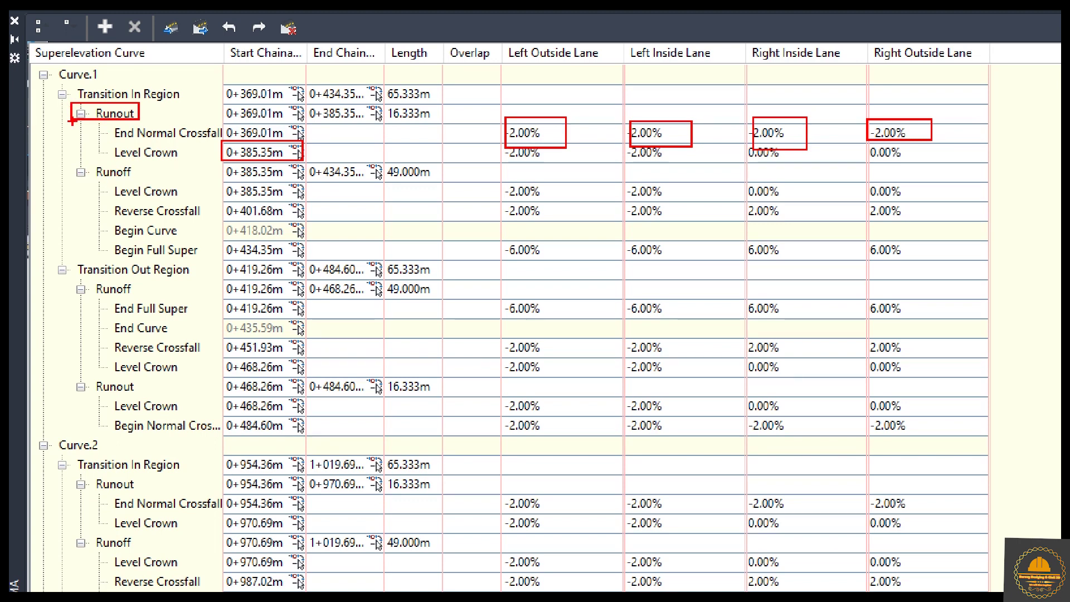
- Examine the runoff of Curve.1's transition-in region, including the level crown, reverse crossfall and begin full super lane slopes
{"action": "left_click_drag", "start_coordinate": [65, 162], "coordinate": [142, 181]}
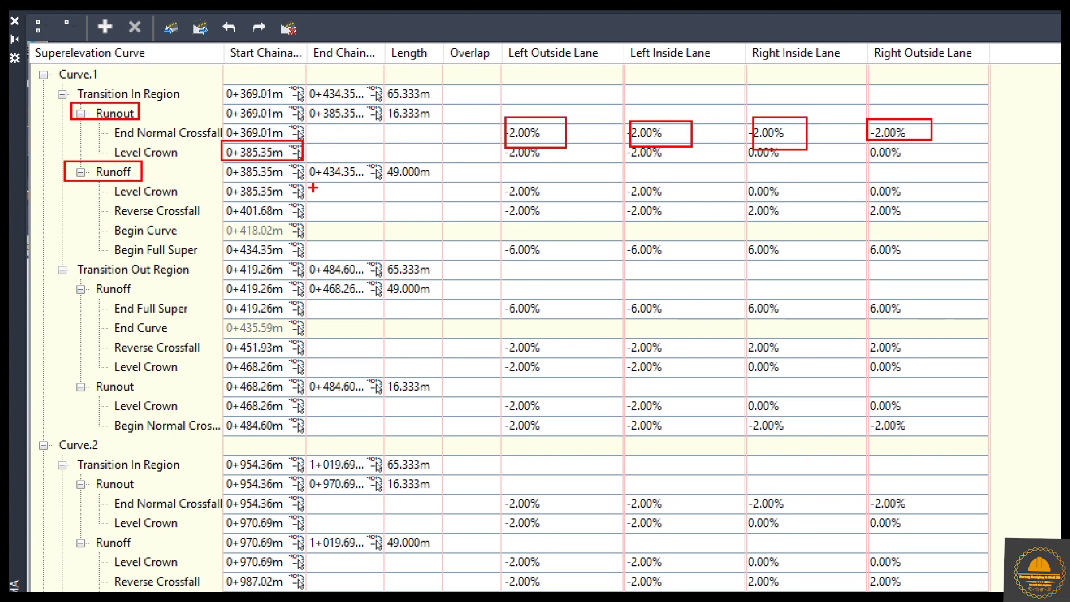
{"action": "mouse_move", "coordinate": [306, 161]}
{"action": "left_mouse_down"}
{"action": "mouse_move", "coordinate": [349, 178]}
{"action": "mouse_move", "coordinate": [433, 180]}
{"action": "left_mouse_up"}
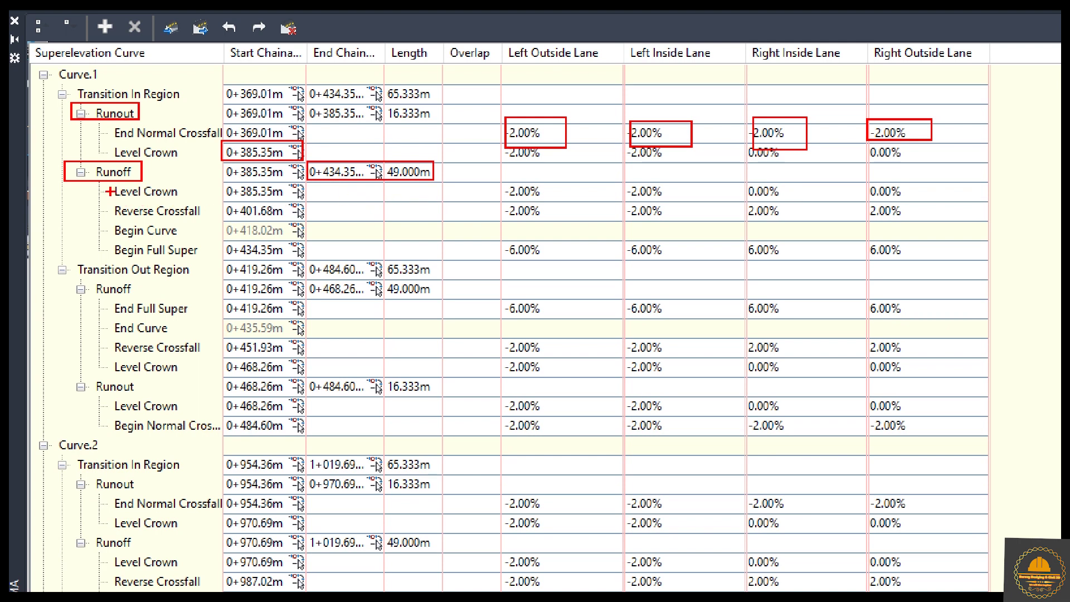
{"action": "mouse_move", "coordinate": [110, 182]}
{"action": "left_mouse_down"}
{"action": "mouse_move", "coordinate": [185, 199]}
{"action": "mouse_move", "coordinate": [303, 203]}
{"action": "left_mouse_up"}
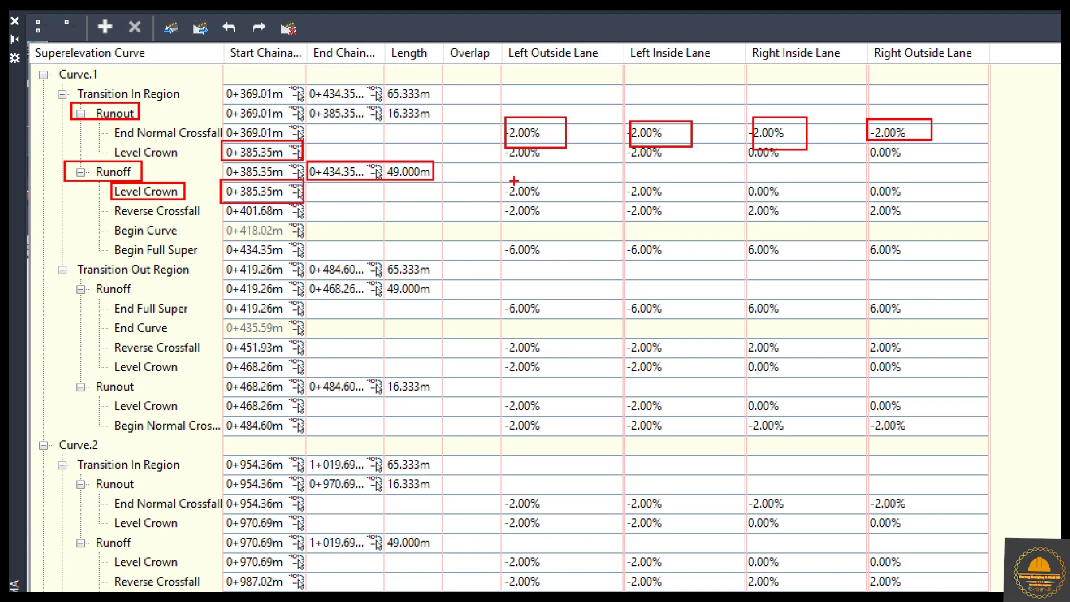
{"action": "mouse_move", "coordinate": [510, 179]}
{"action": "left_mouse_down"}
{"action": "mouse_move", "coordinate": [548, 201]}
{"action": "mouse_move", "coordinate": [679, 199]}
{"action": "left_mouse_up"}
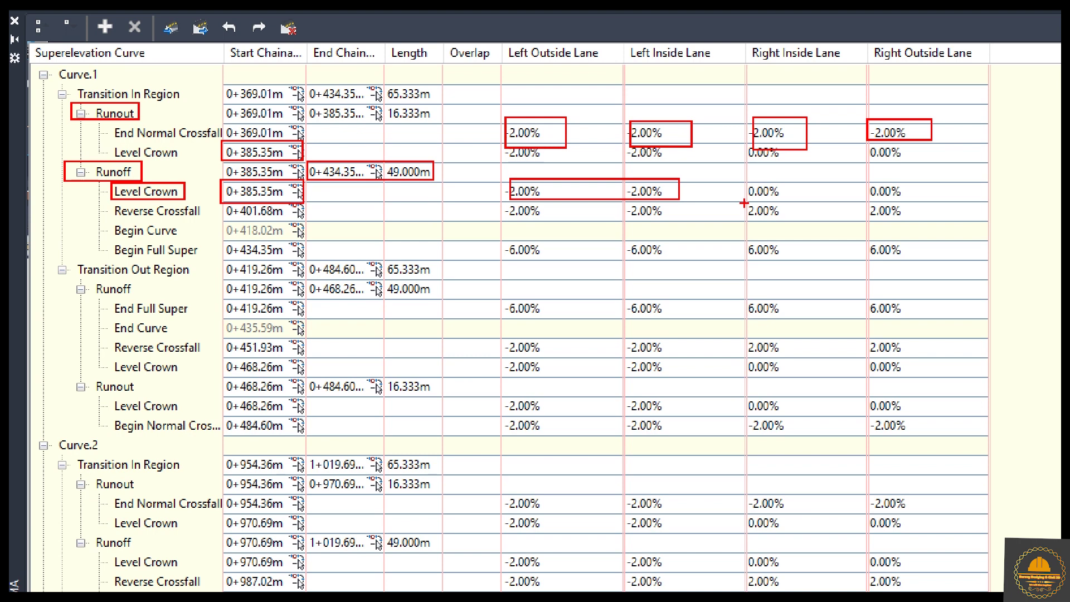
{"action": "left_click_drag", "start_coordinate": [747, 203], "coordinate": [907, 220]}
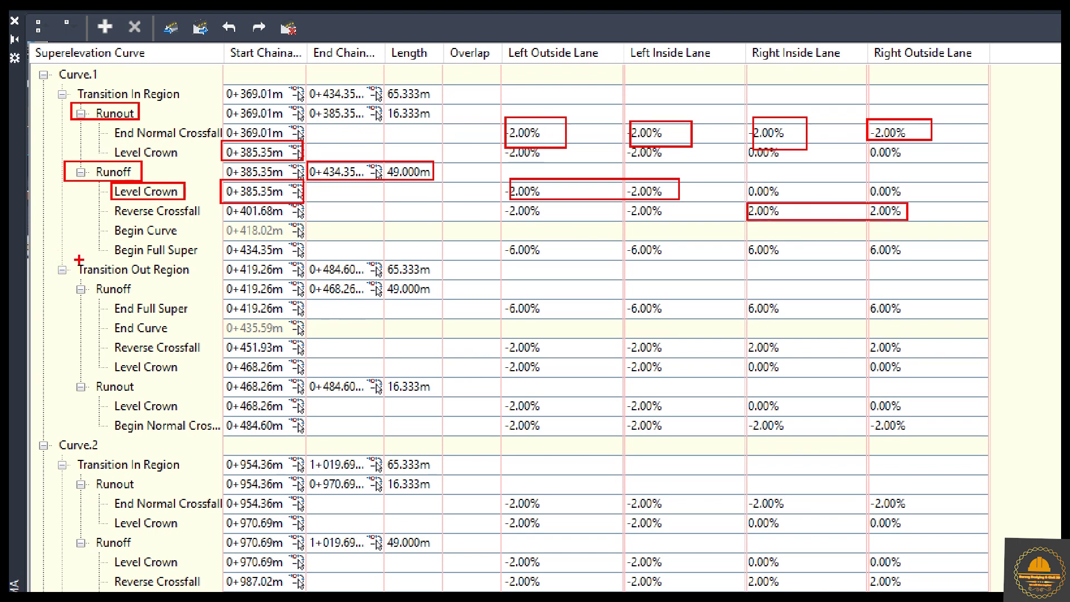
{"action": "mouse_move", "coordinate": [114, 202]}
{"action": "left_mouse_down"}
{"action": "mouse_move", "coordinate": [127, 221]}
{"action": "mouse_move", "coordinate": [215, 225]}
{"action": "left_mouse_up"}
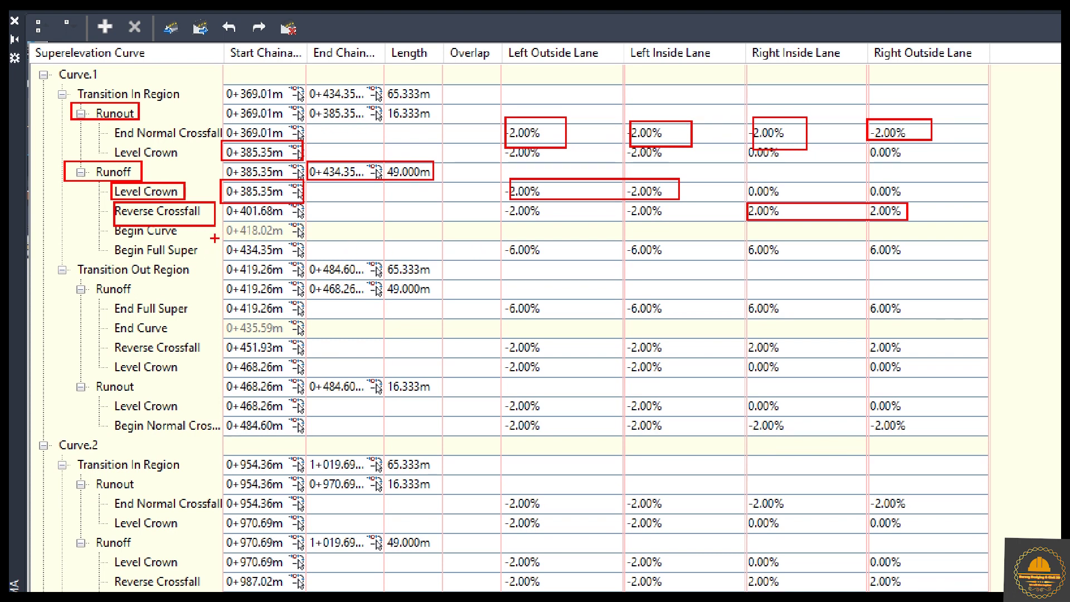
{"action": "mouse_move", "coordinate": [221, 239]}
{"action": "left_mouse_down"}
{"action": "mouse_move", "coordinate": [714, 267]}
{"action": "mouse_move", "coordinate": [934, 262]}
{"action": "left_mouse_up"}
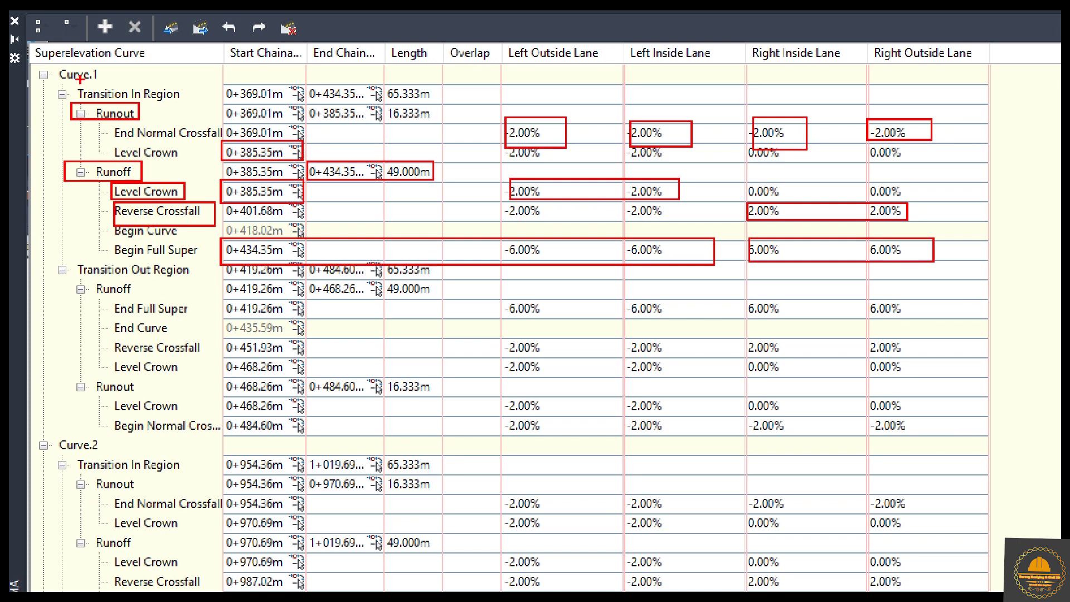
{"action": "mouse_move", "coordinate": [43, 74]}
{"action": "left_mouse_down"}
{"action": "mouse_move", "coordinate": [70, 103]}
{"action": "mouse_move", "coordinate": [188, 102]}
{"action": "left_mouse_up"}
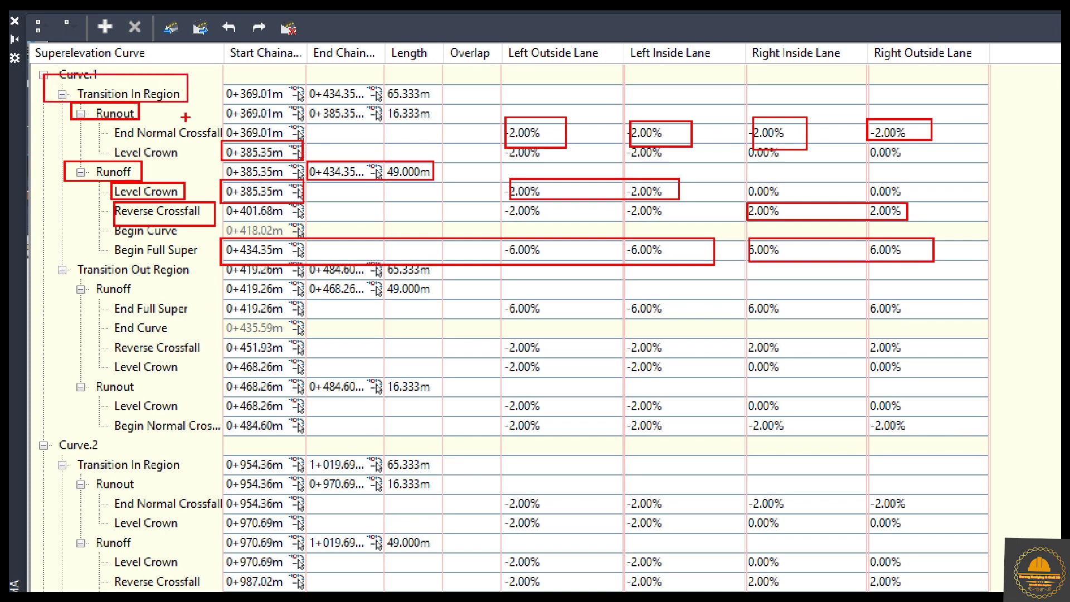
- Examine Curve.1's transition-out region from end full super through reverse crossfall and level crown to begin normal crown
{"action": "mouse_move", "coordinate": [44, 243]}
{"action": "left_mouse_down"}
{"action": "mouse_move", "coordinate": [70, 268]}
{"action": "mouse_move", "coordinate": [212, 279]}
{"action": "left_mouse_up"}
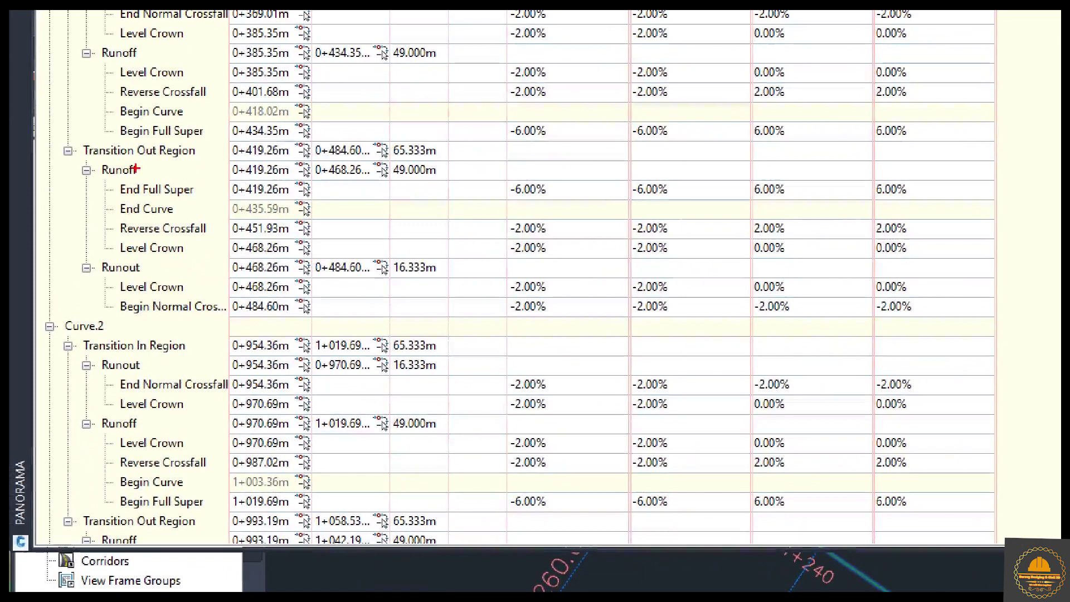
{"action": "mouse_move", "coordinate": [49, 132]}
{"action": "left_mouse_down"}
{"action": "mouse_move", "coordinate": [146, 160]}
{"action": "mouse_move", "coordinate": [212, 162]}
{"action": "left_mouse_up"}
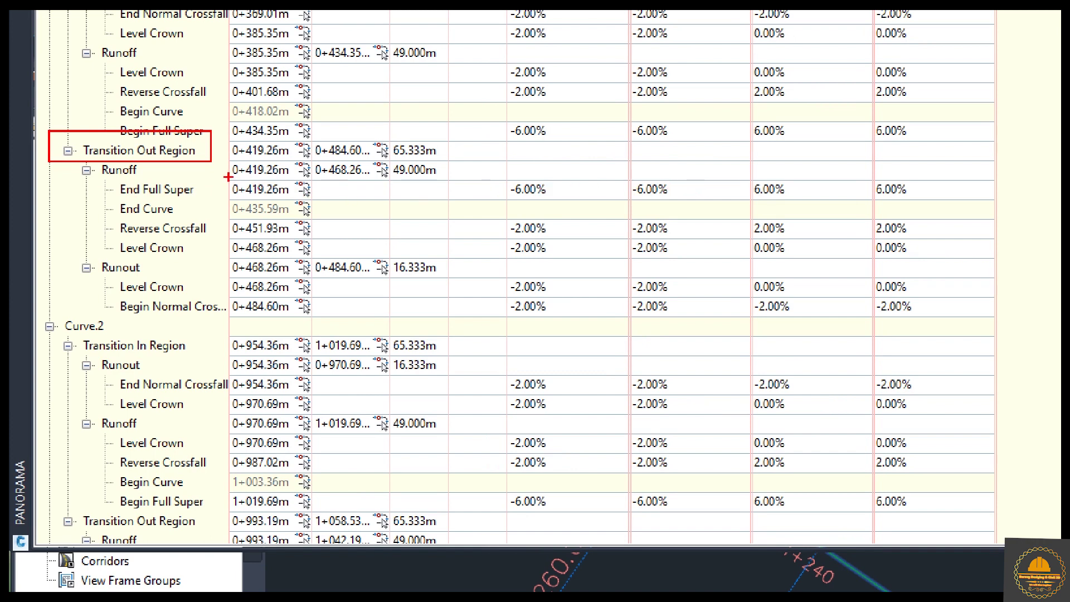
{"action": "mouse_move", "coordinate": [225, 179]}
{"action": "left_mouse_down"}
{"action": "mouse_move", "coordinate": [466, 195]}
{"action": "mouse_move", "coordinate": [936, 195]}
{"action": "left_mouse_up"}
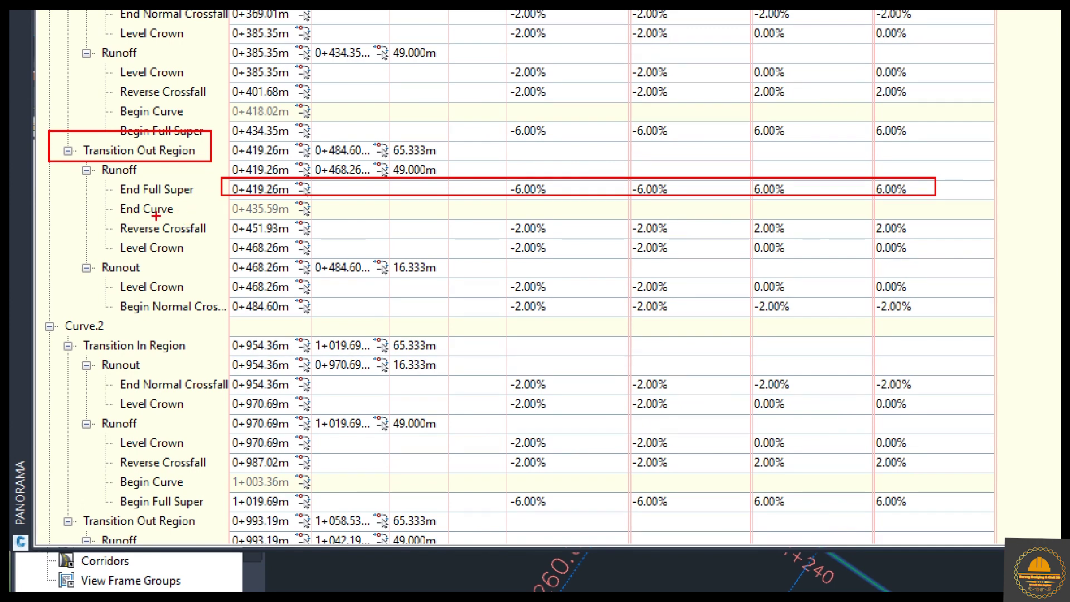
{"action": "left_click_drag", "start_coordinate": [227, 197], "coordinate": [291, 217]}
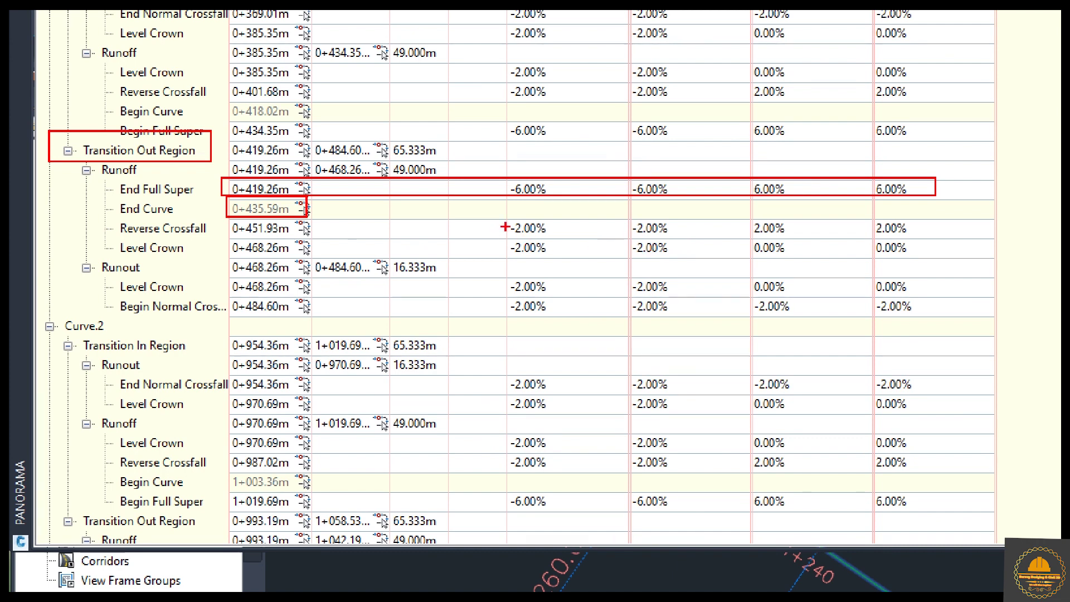
{"action": "left_click_drag", "start_coordinate": [507, 216], "coordinate": [677, 255]}
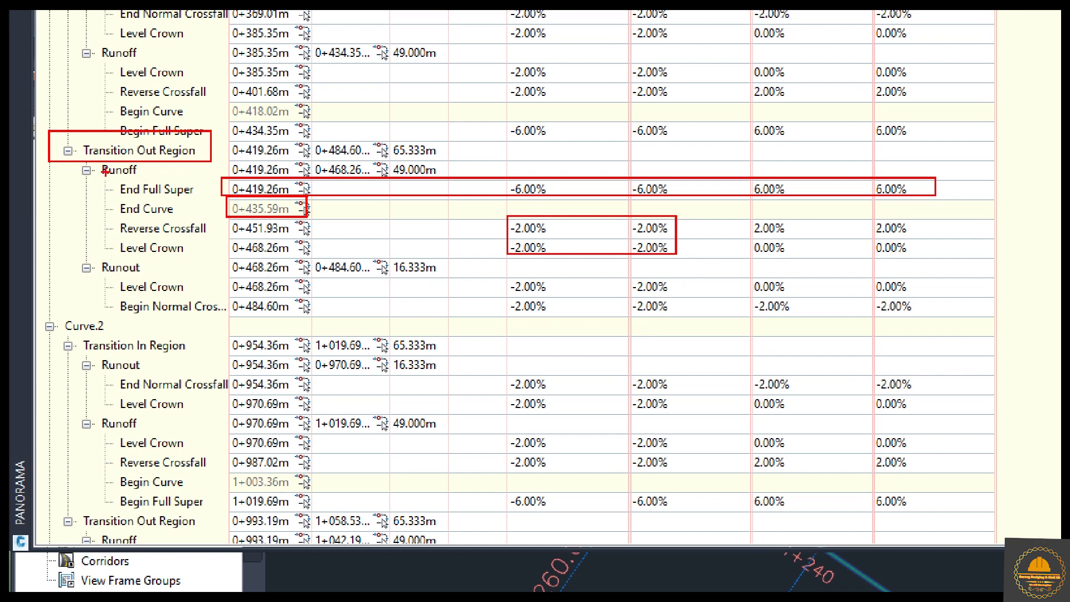
{"action": "left_click_drag", "start_coordinate": [95, 161], "coordinate": [149, 180]}
{"action": "mouse_move", "coordinate": [97, 255]}
{"action": "left_mouse_down"}
{"action": "mouse_move", "coordinate": [134, 276]}
{"action": "mouse_move", "coordinate": [176, 277]}
{"action": "mouse_move", "coordinate": [194, 294]}
{"action": "left_mouse_up"}
{"action": "left_click_drag", "start_coordinate": [113, 300], "coordinate": [229, 314]}
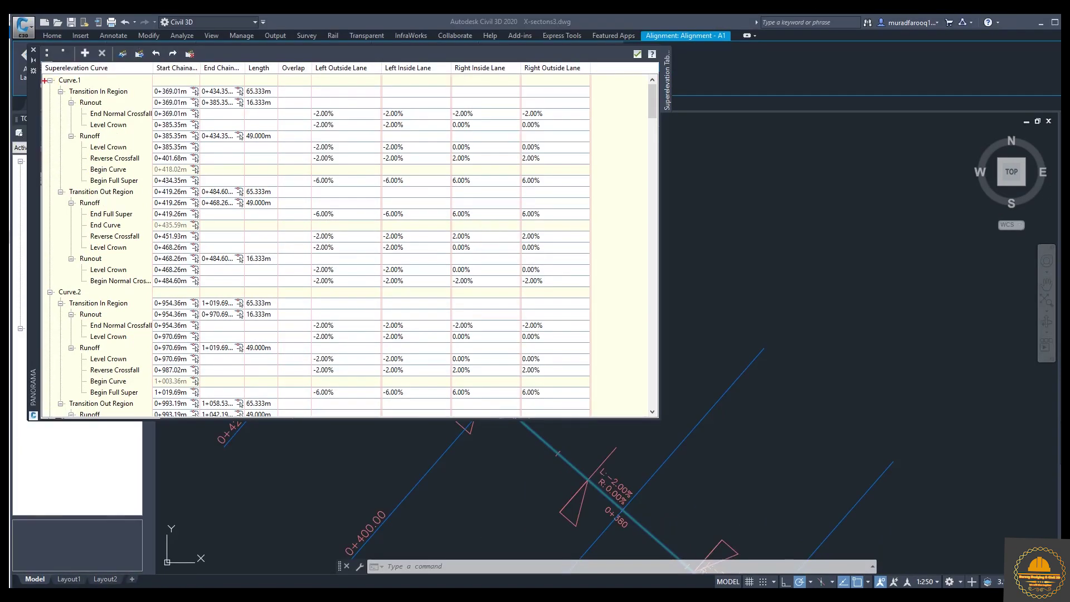
- Compare Curve.1's transition-in and transition-out regions with their runoff and runout entries, then close the superelevation table
{"action": "mouse_move", "coordinate": [49, 80]}
{"action": "left_mouse_down"}
{"action": "mouse_move", "coordinate": [69, 95]}
{"action": "mouse_move", "coordinate": [137, 98]}
{"action": "left_mouse_up"}
{"action": "left_click_drag", "start_coordinate": [49, 182], "coordinate": [135, 199]}
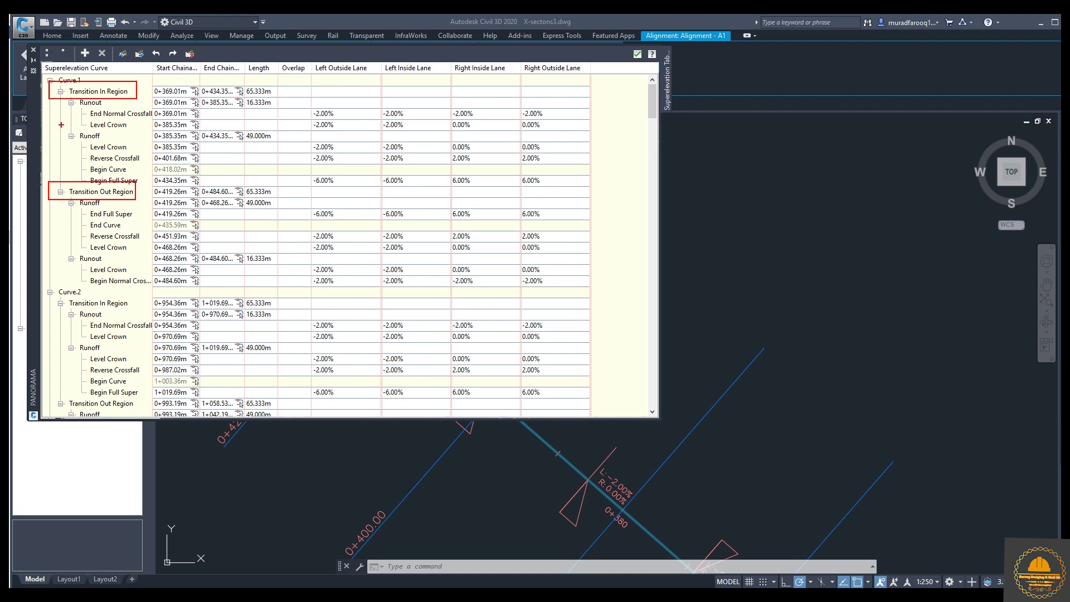
{"action": "left_click_drag", "start_coordinate": [61, 124], "coordinate": [102, 147]}
{"action": "left_click_drag", "start_coordinate": [71, 255], "coordinate": [111, 267]}
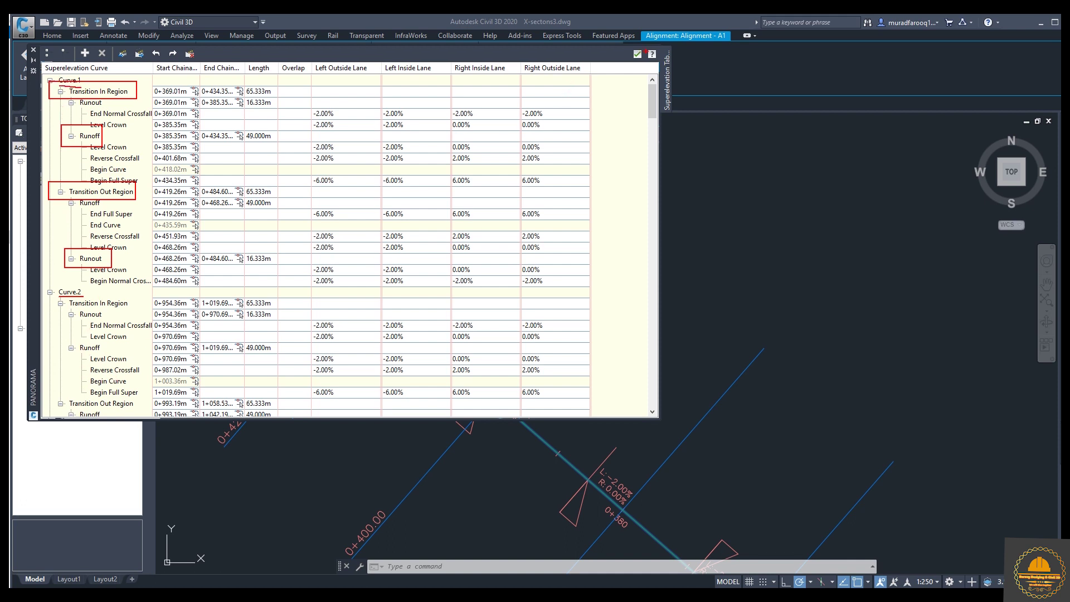
{"action": "left_click", "coordinate": [640, 57]}
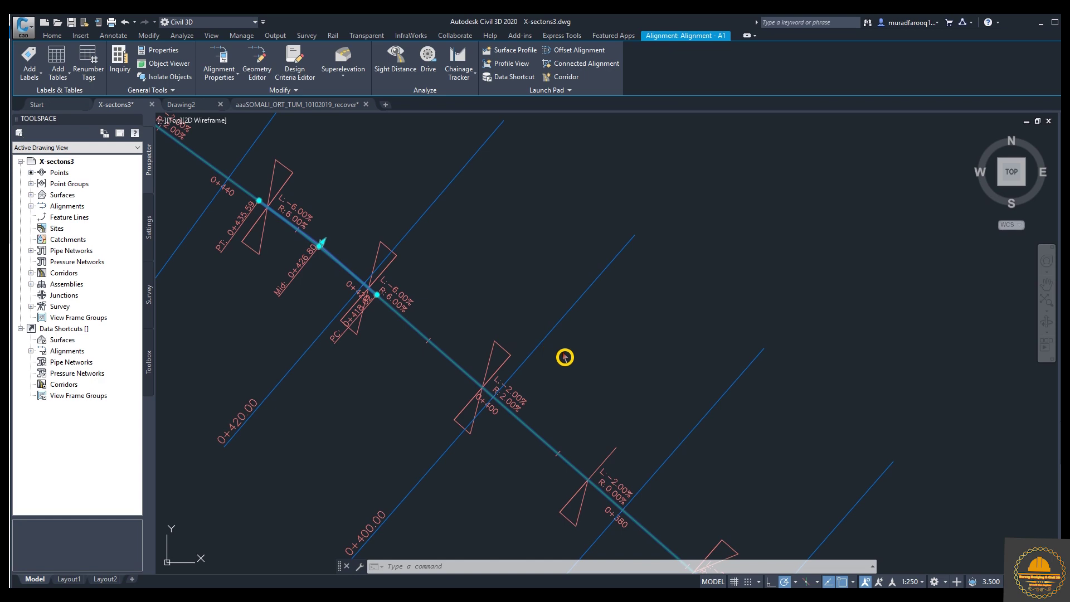
- Deselect the alignment and set the drawing's annotation scale to 1:250
{"action": "scroll", "coordinate": [554, 324], "scroll_direction": "down", "scroll_amount": 2}
{"action": "scroll", "coordinate": [551, 331], "scroll_direction": "down", "scroll_amount": 3}
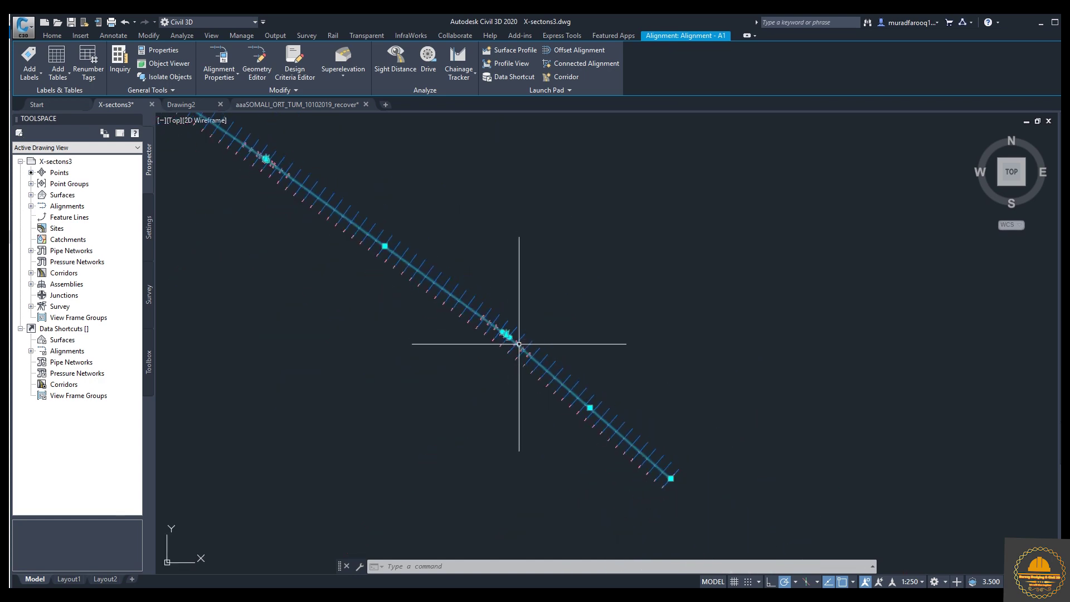
{"action": "key", "text": "Escape"}
{"action": "scroll", "coordinate": [519, 343], "scroll_direction": "up", "scroll_amount": 4}
{"action": "scroll", "coordinate": [551, 379], "scroll_direction": "up", "scroll_amount": 1}
{"action": "scroll", "coordinate": [461, 370], "scroll_direction": "up", "scroll_amount": 2}
{"action": "scroll", "coordinate": [557, 418], "scroll_direction": "up", "scroll_amount": 7}
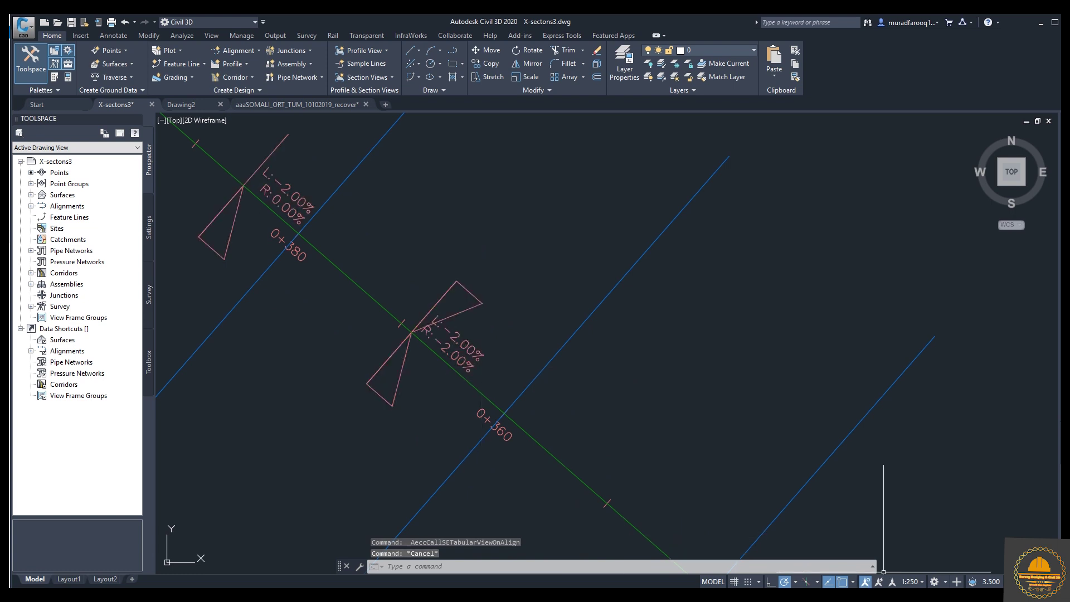
{"action": "left_click", "coordinate": [911, 581]}
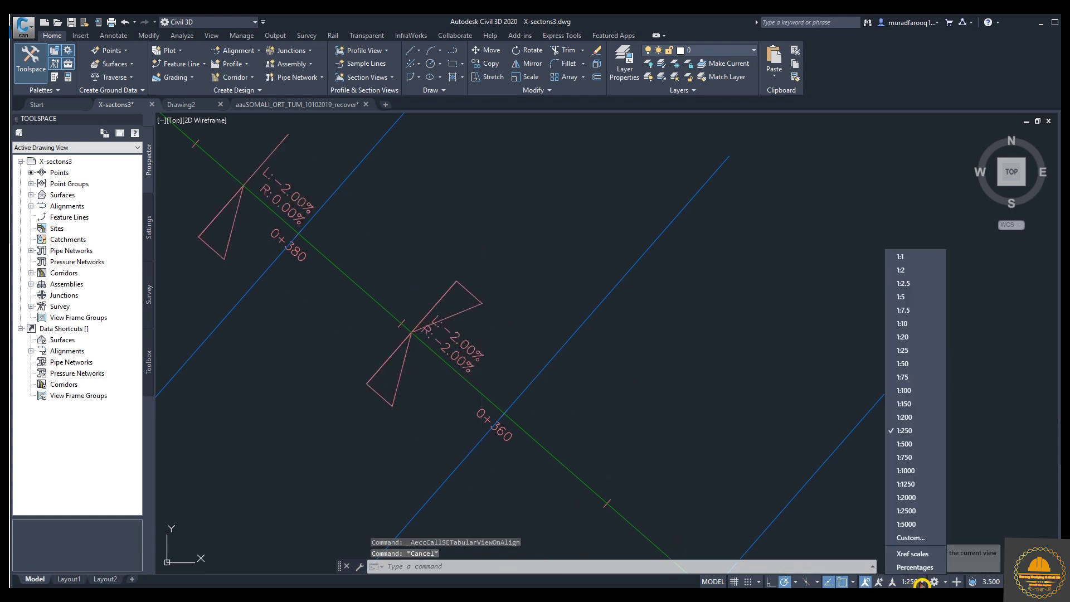
{"action": "left_click", "coordinate": [911, 434]}
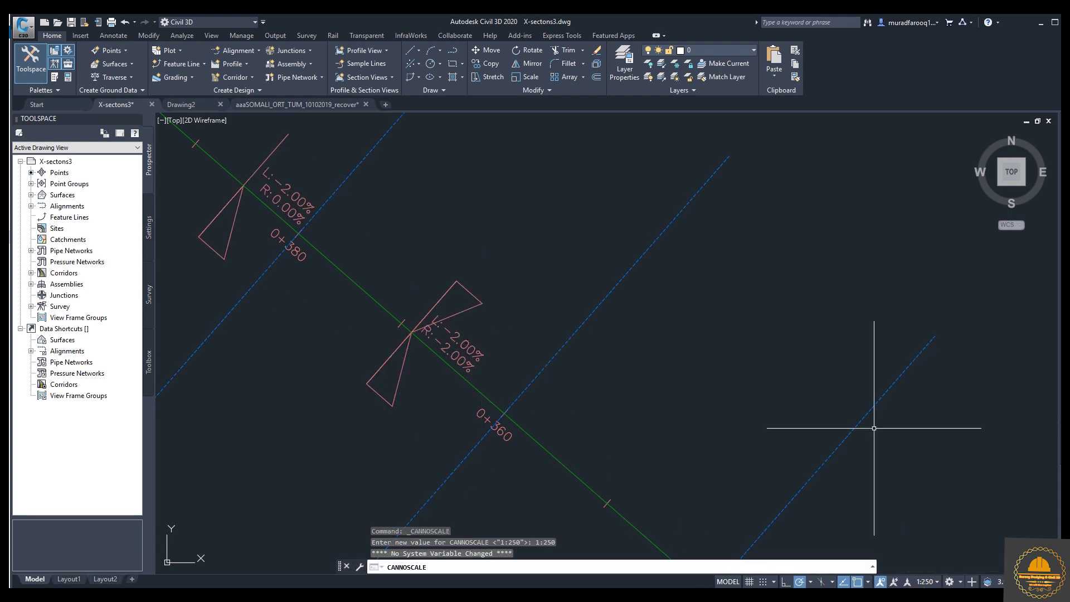
- Open the alignment label settings for Alignment - A1 from the superelevation label near chainage 0+360
{"action": "scroll", "coordinate": [468, 328], "scroll_direction": "down", "scroll_amount": 5}
{"action": "scroll", "coordinate": [458, 335], "scroll_direction": "up", "scroll_amount": 6}
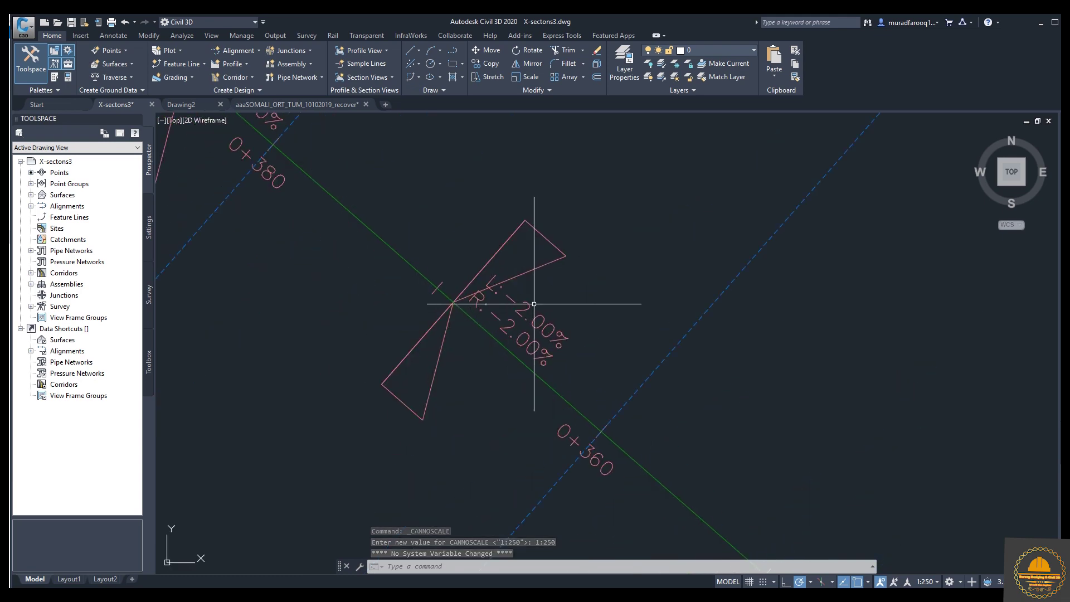
{"action": "scroll", "coordinate": [523, 301], "scroll_direction": "up", "scroll_amount": 2}
{"action": "left_click", "coordinate": [454, 260]}
{"action": "right_click", "coordinate": [454, 262]}
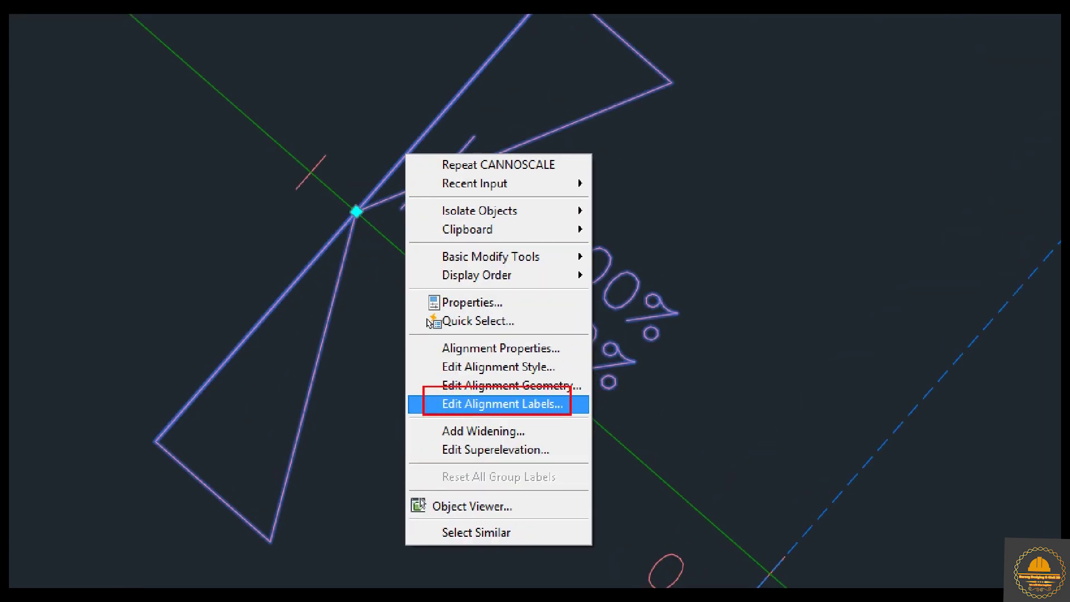
{"action": "left_click", "coordinate": [551, 404]}
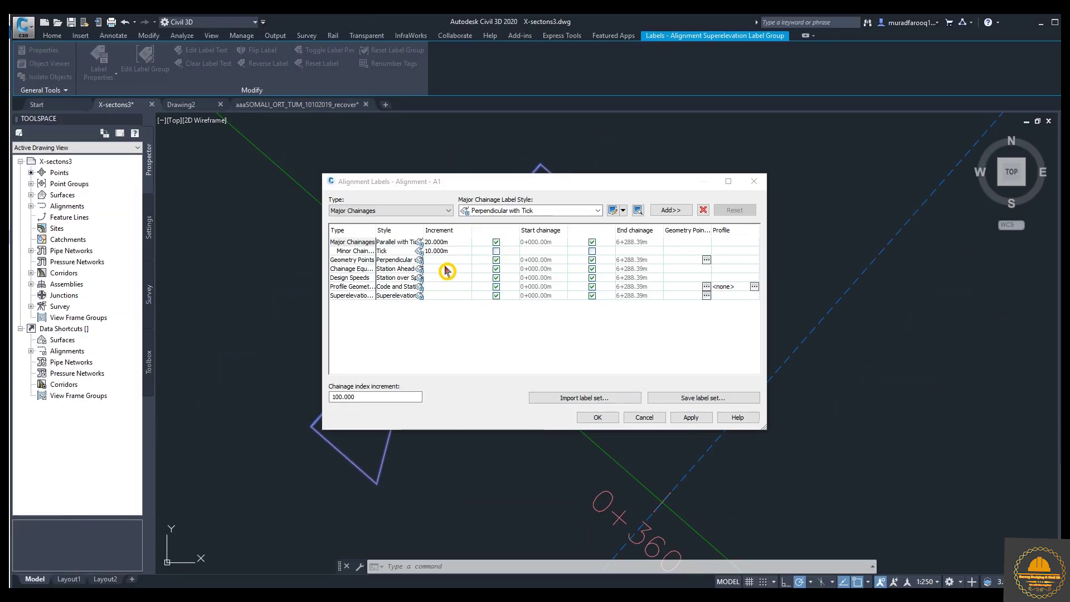
- Set the superelevation label style of Alignment - A1 to Critical Points and apply the change
{"action": "left_click", "coordinate": [423, 300]}
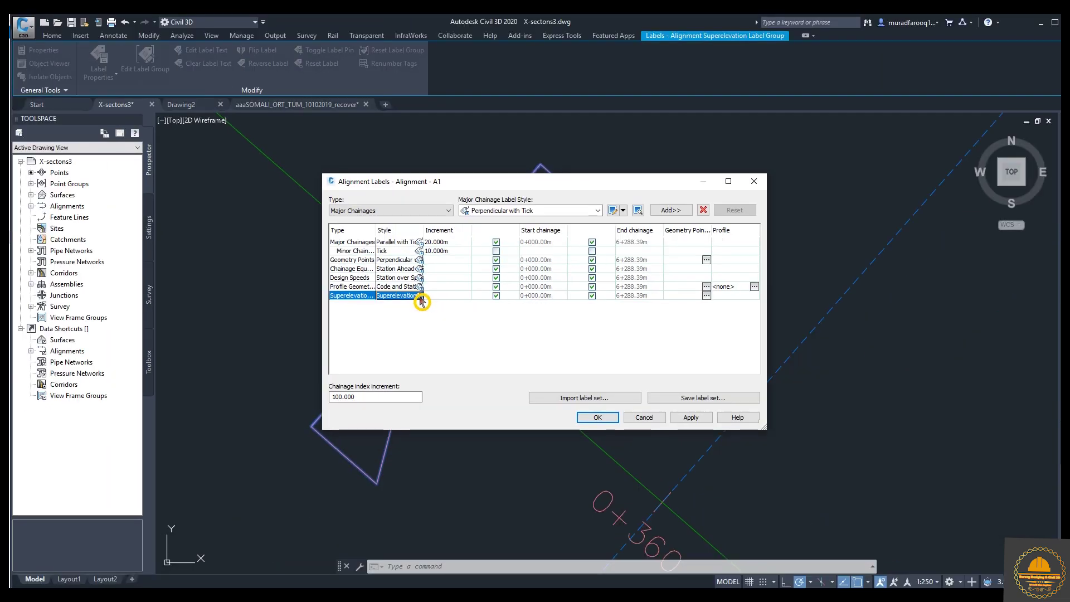
{"action": "left_click", "coordinate": [421, 297]}
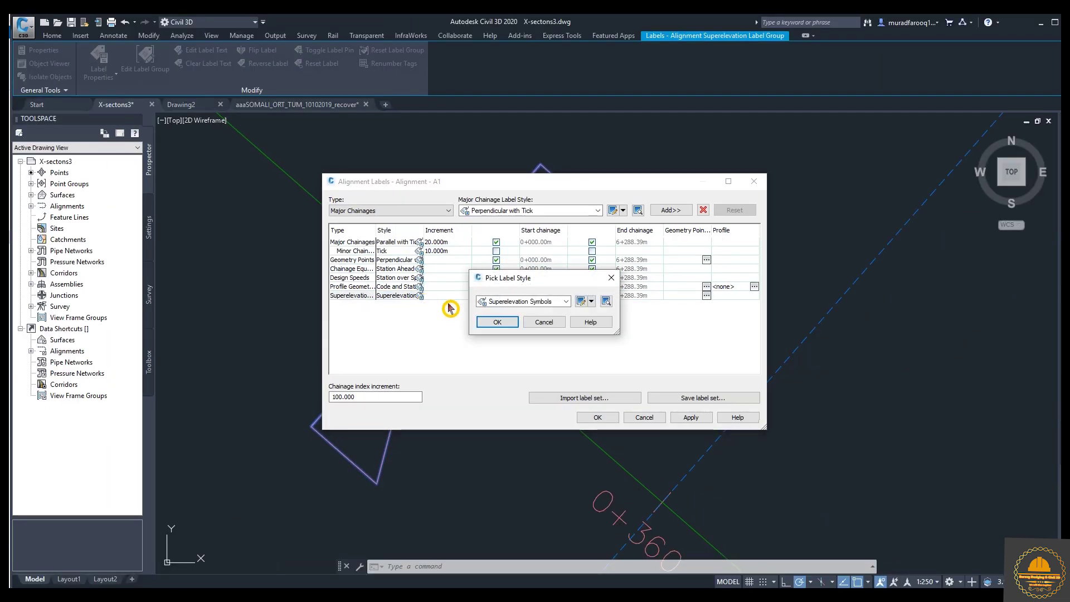
{"action": "left_click", "coordinate": [567, 303]}
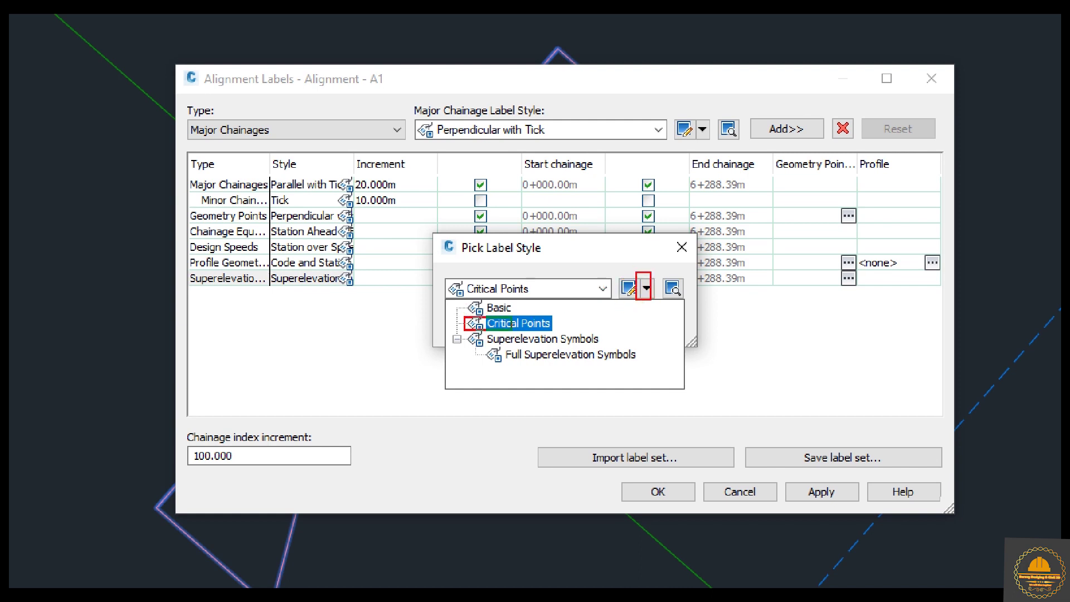
{"action": "left_click", "coordinate": [583, 341]}
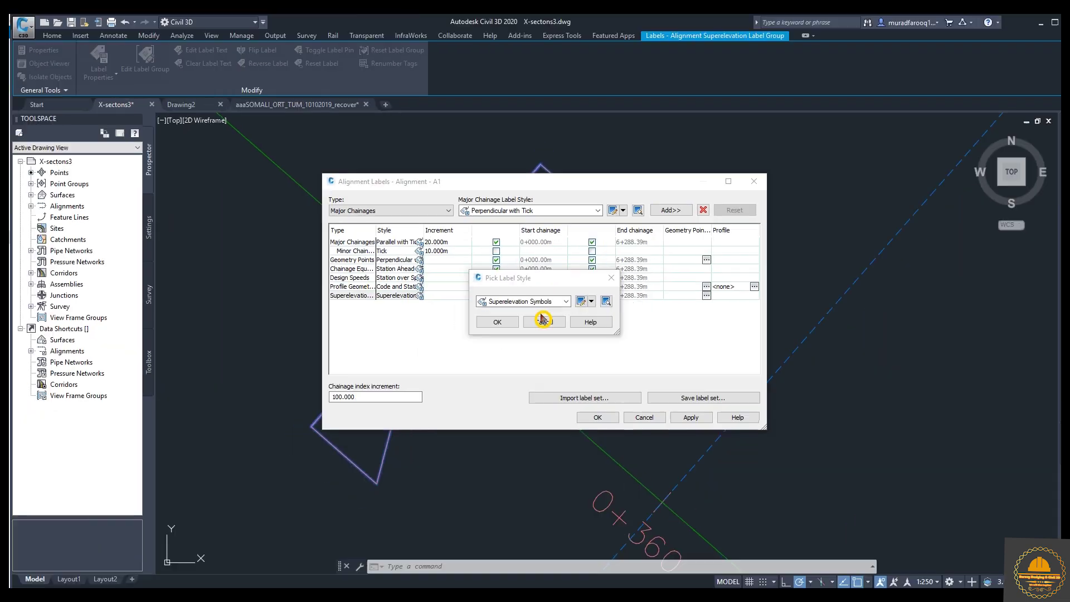
{"action": "left_click", "coordinate": [573, 288]}
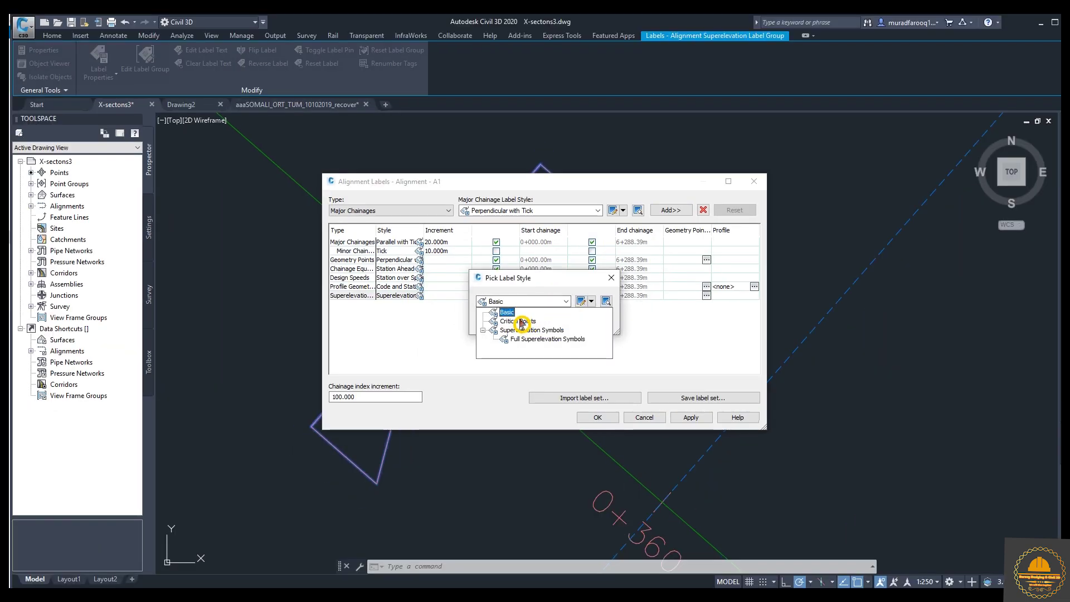
{"action": "left_click", "coordinate": [507, 312]}
{"action": "left_click", "coordinate": [563, 301]}
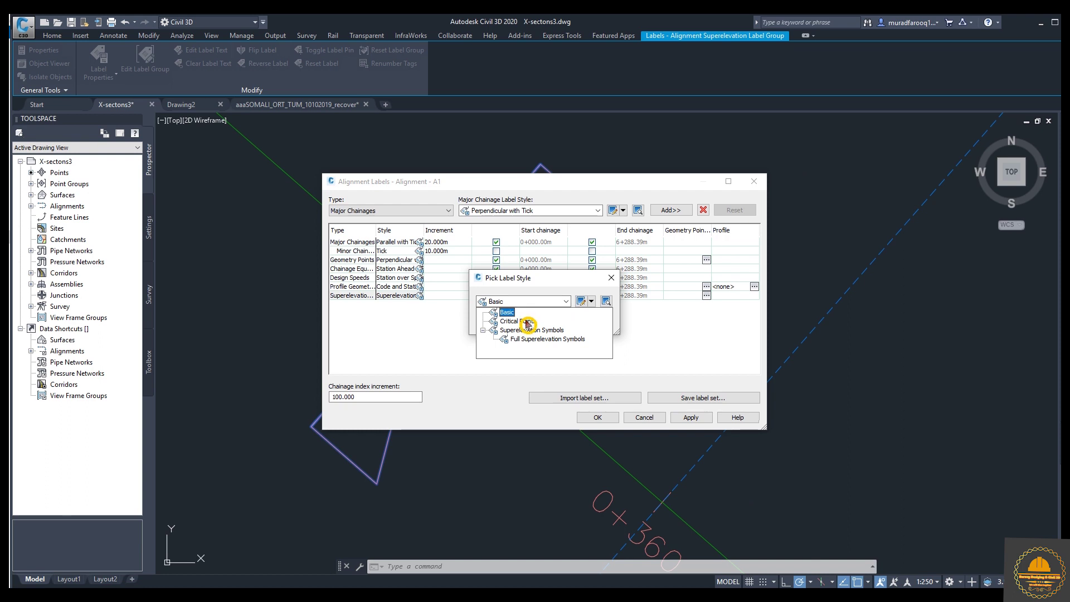
{"action": "left_click", "coordinate": [527, 323]}
{"action": "left_click", "coordinate": [513, 327]}
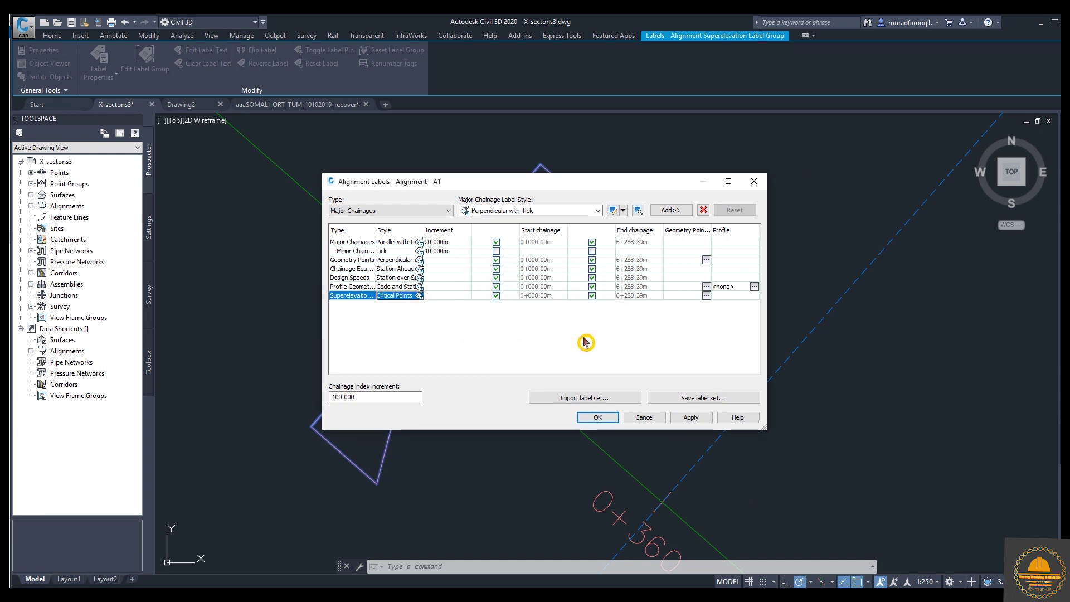
{"action": "left_click", "coordinate": [689, 418]}
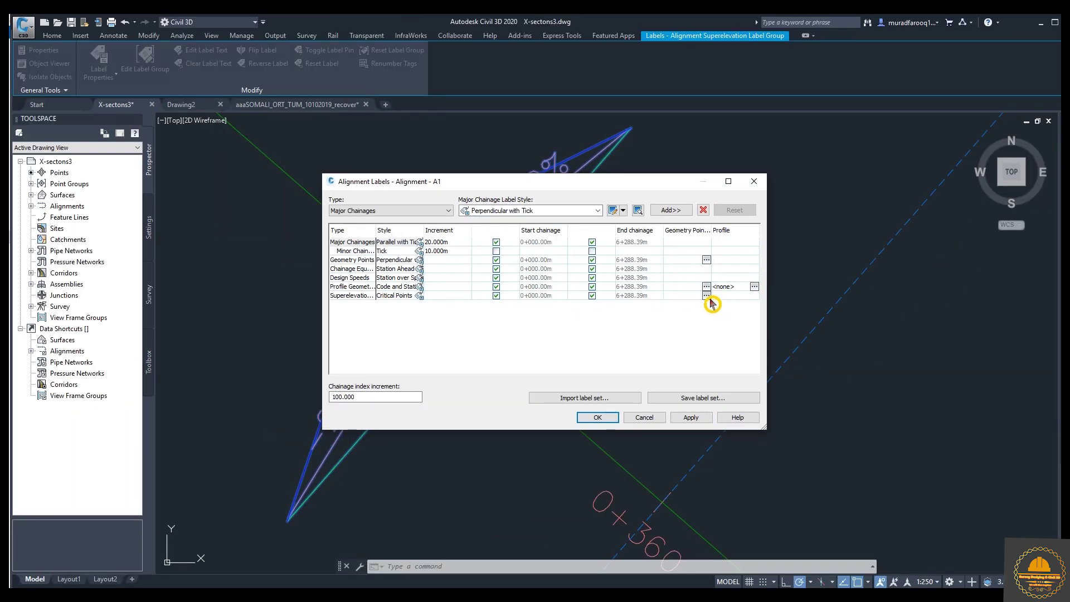
- Accept and close the alignment label settings, then deselect the superelevation labels
{"action": "left_click", "coordinate": [703, 296]}
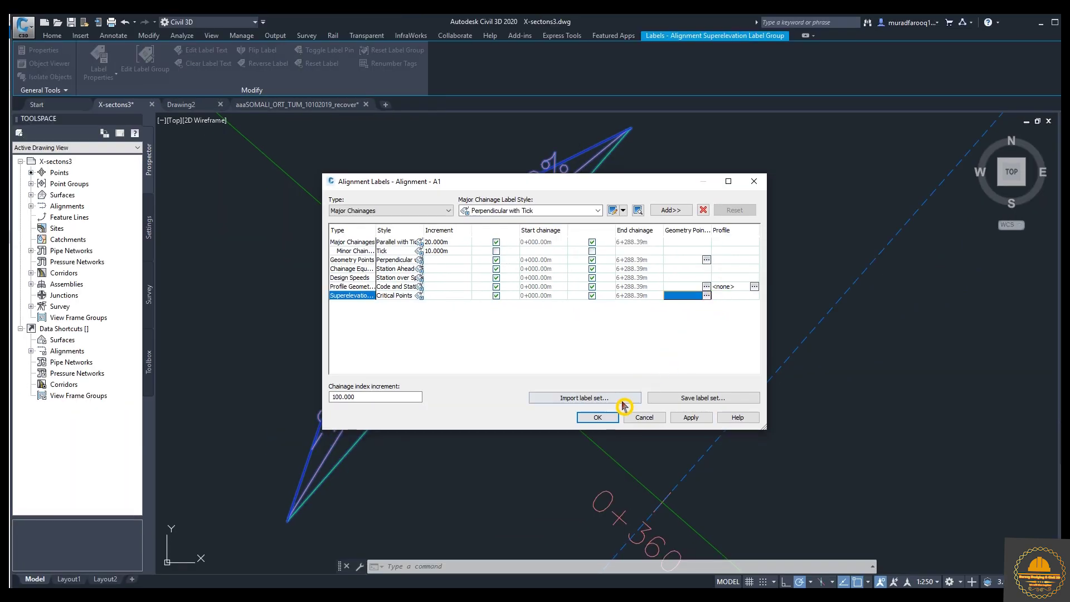
{"action": "right_click", "coordinate": [711, 301]}
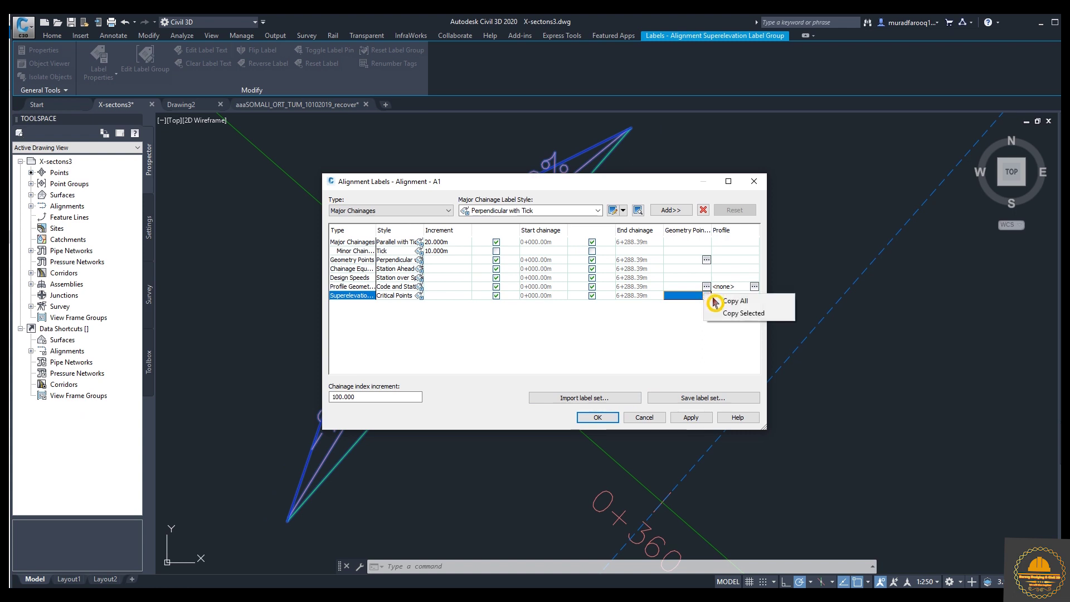
{"action": "left_click", "coordinate": [703, 297]}
{"action": "key", "text": "Return"}
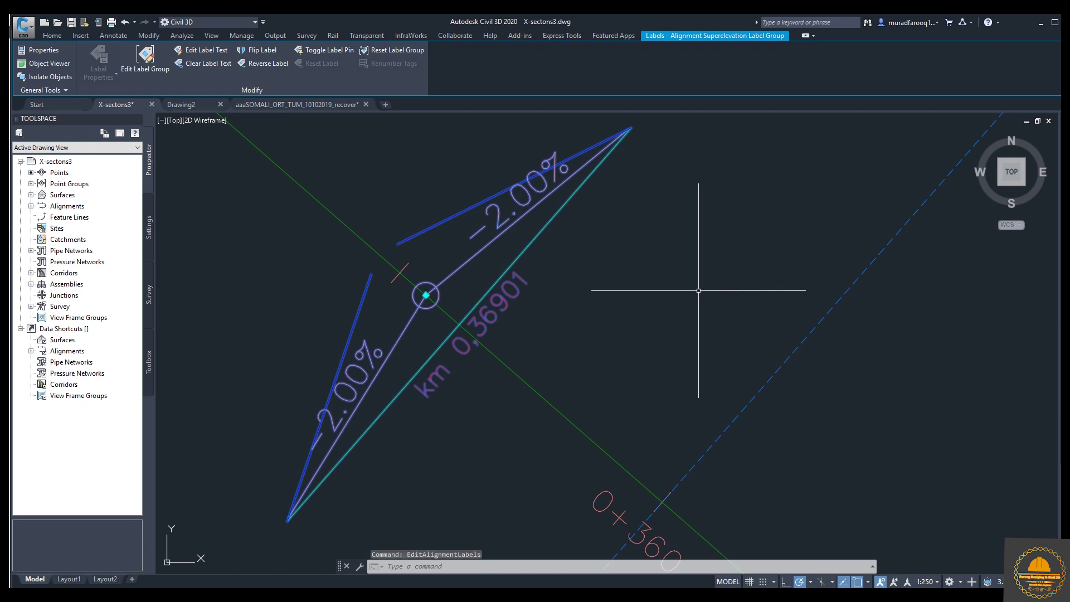
{"action": "scroll", "coordinate": [558, 298], "scroll_direction": "down", "scroll_amount": 3}
{"action": "scroll", "coordinate": [586, 305], "scroll_direction": "down", "scroll_amount": 3}
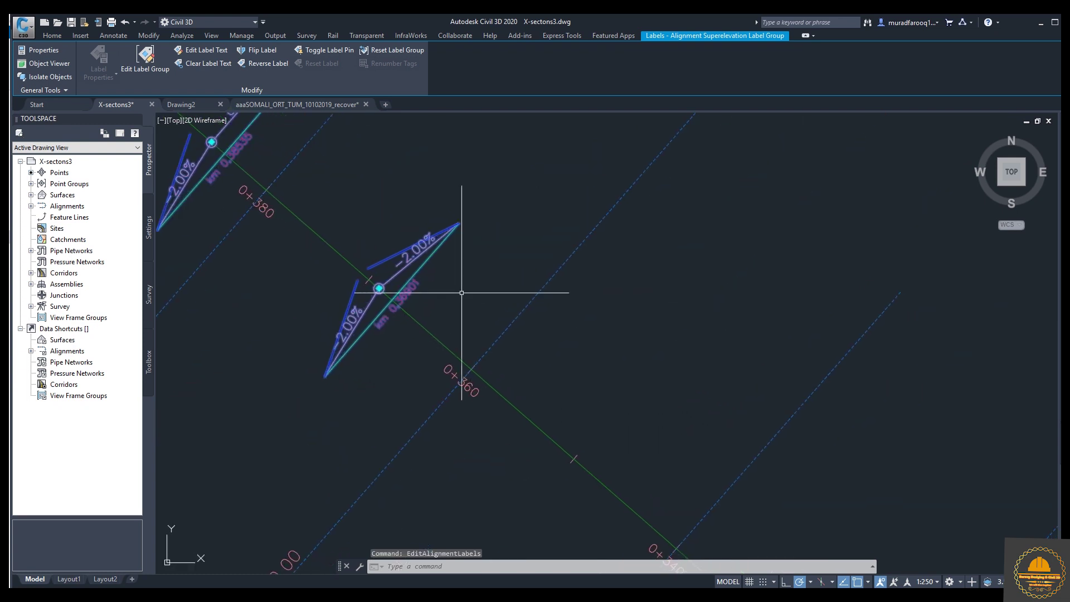
{"action": "key", "text": "Escape"}
- Examine the crossfall slopes and chainages on the superelevation labels from chainage 0+360 up to the curve at 0+440
{"action": "scroll", "coordinate": [442, 291], "scroll_direction": "down", "scroll_amount": 2}
{"action": "middle_click_drag", "start_coordinate": [405, 301], "coordinate": [494, 351]}
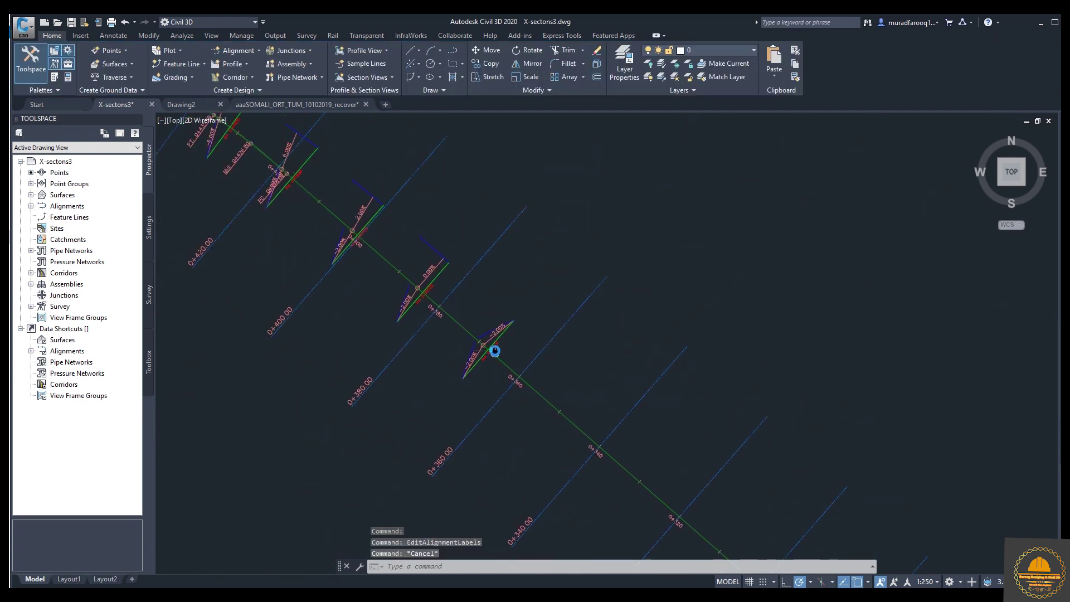
{"action": "mouse_move", "coordinate": [454, 303]}
{"action": "middle_mouse_down"}
{"action": "mouse_move", "coordinate": [440, 311]}
{"action": "mouse_move", "coordinate": [491, 335]}
{"action": "middle_mouse_up"}
{"action": "scroll", "coordinate": [491, 336], "scroll_direction": "down", "scroll_amount": 5}
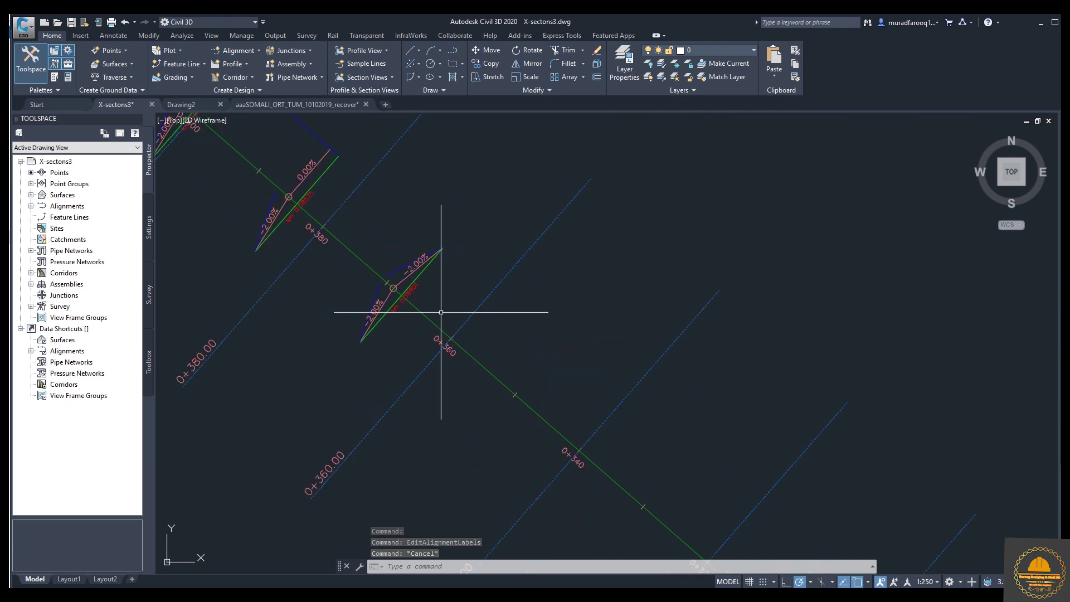
{"action": "scroll", "coordinate": [483, 362], "scroll_direction": "up", "scroll_amount": 6}
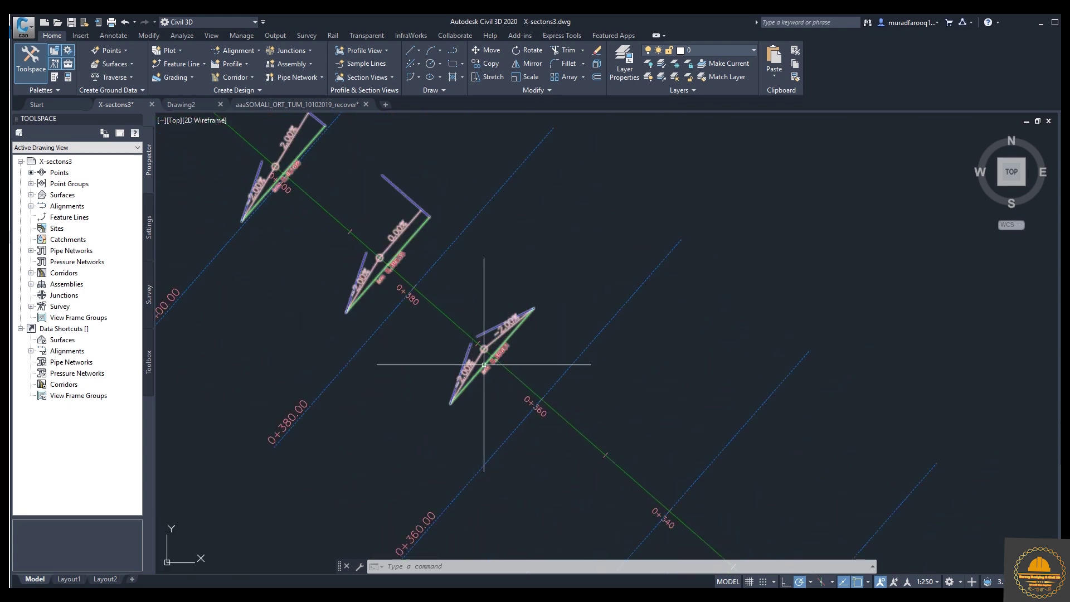
{"action": "middle_click_drag", "start_coordinate": [437, 329], "coordinate": [501, 407]}
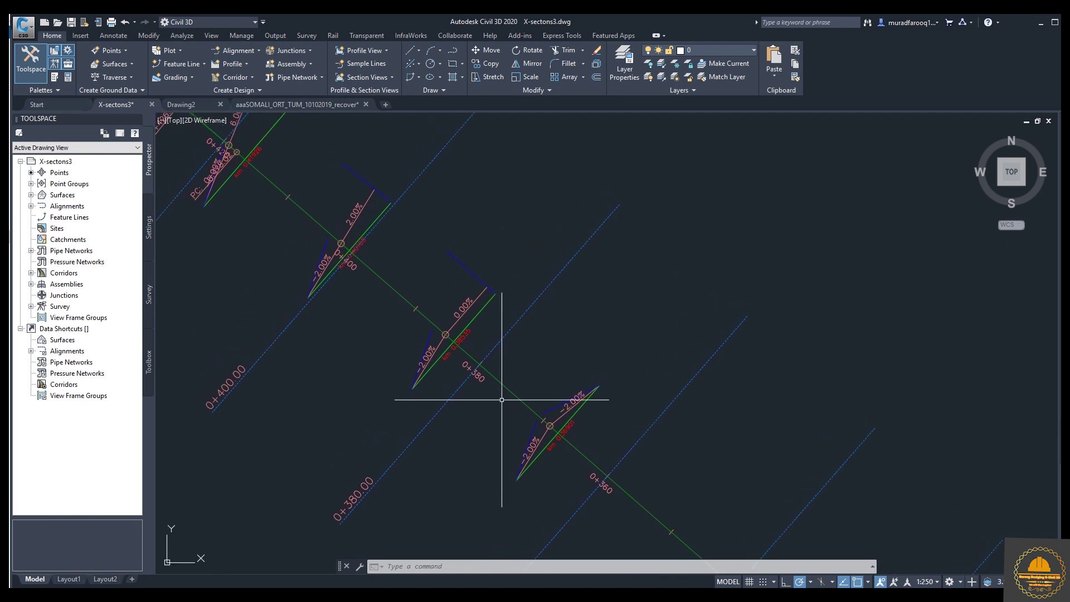
{"action": "middle_click_drag", "start_coordinate": [509, 376], "coordinate": [450, 314]}
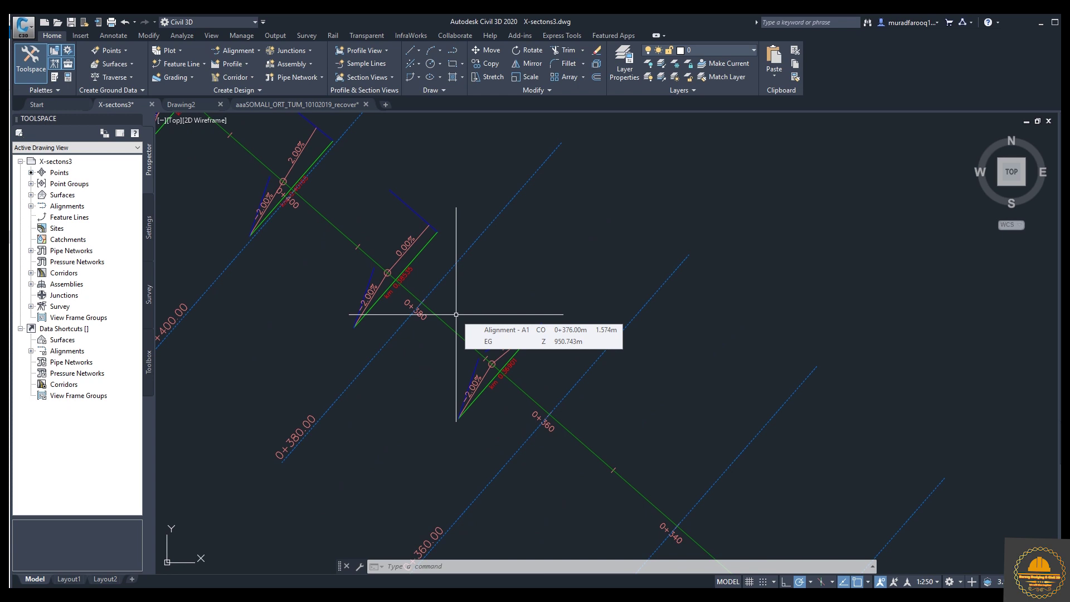
{"action": "middle_click_drag", "start_coordinate": [413, 315], "coordinate": [496, 387]}
{"action": "middle_click_drag", "start_coordinate": [411, 305], "coordinate": [524, 410]}
{"action": "mouse_move", "coordinate": [354, 239]}
{"action": "middle_mouse_down"}
{"action": "mouse_move", "coordinate": [358, 306]}
{"action": "mouse_move", "coordinate": [401, 363]}
{"action": "mouse_move", "coordinate": [388, 328]}
{"action": "middle_mouse_up"}
{"action": "scroll", "coordinate": [389, 328], "scroll_direction": "up", "scroll_amount": 2}
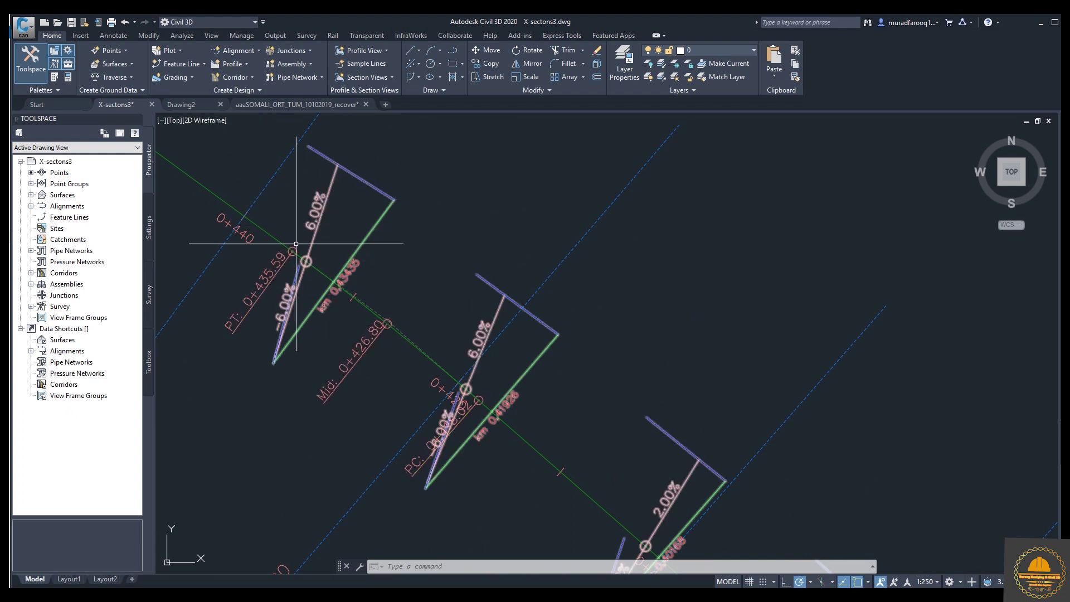
- Examine the superelevation labels from the curve near chainage 0+420 through the transition out to about 0+500
{"action": "middle_click_drag", "start_coordinate": [478, 447], "coordinate": [441, 366]}
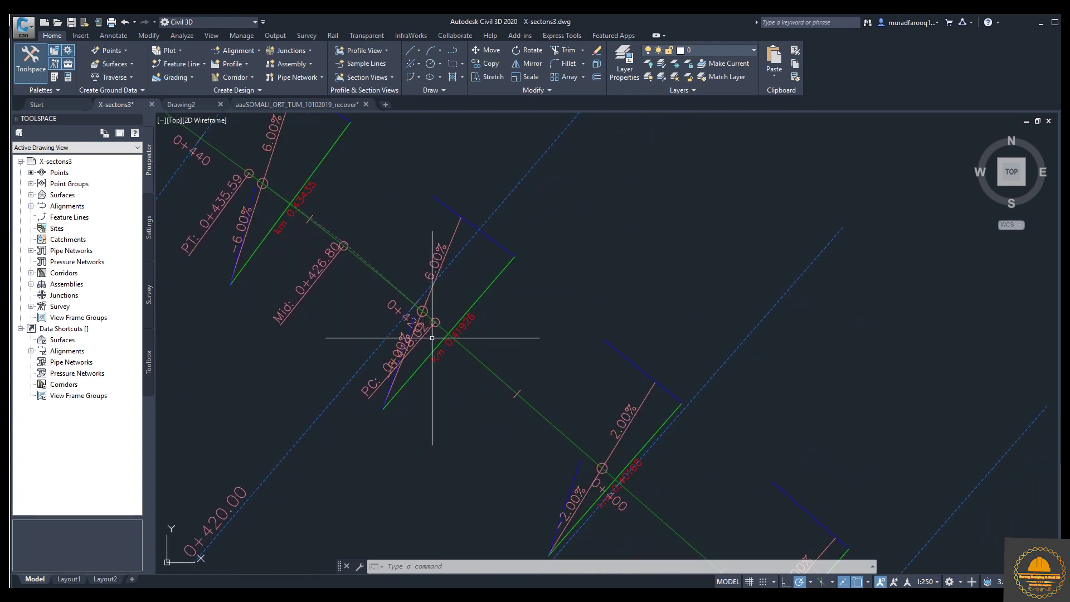
{"action": "middle_click_drag", "start_coordinate": [191, 207], "coordinate": [425, 447]}
{"action": "middle_click_drag", "start_coordinate": [357, 372], "coordinate": [446, 434]}
{"action": "middle_click_drag", "start_coordinate": [351, 318], "coordinate": [483, 424]}
{"action": "scroll", "coordinate": [457, 418], "scroll_direction": "down", "scroll_amount": 3}
{"action": "middle_click_drag", "start_coordinate": [330, 352], "coordinate": [427, 442]}
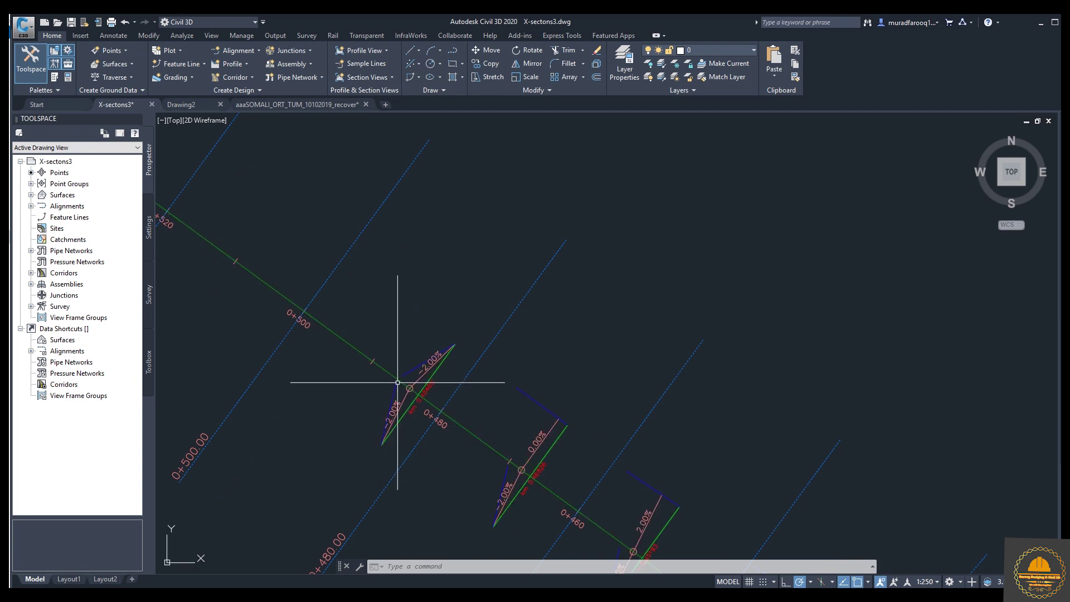
{"action": "middle_click_drag", "start_coordinate": [353, 363], "coordinate": [427, 424]}
{"action": "scroll", "coordinate": [350, 357], "scroll_direction": "down", "scroll_amount": 4}
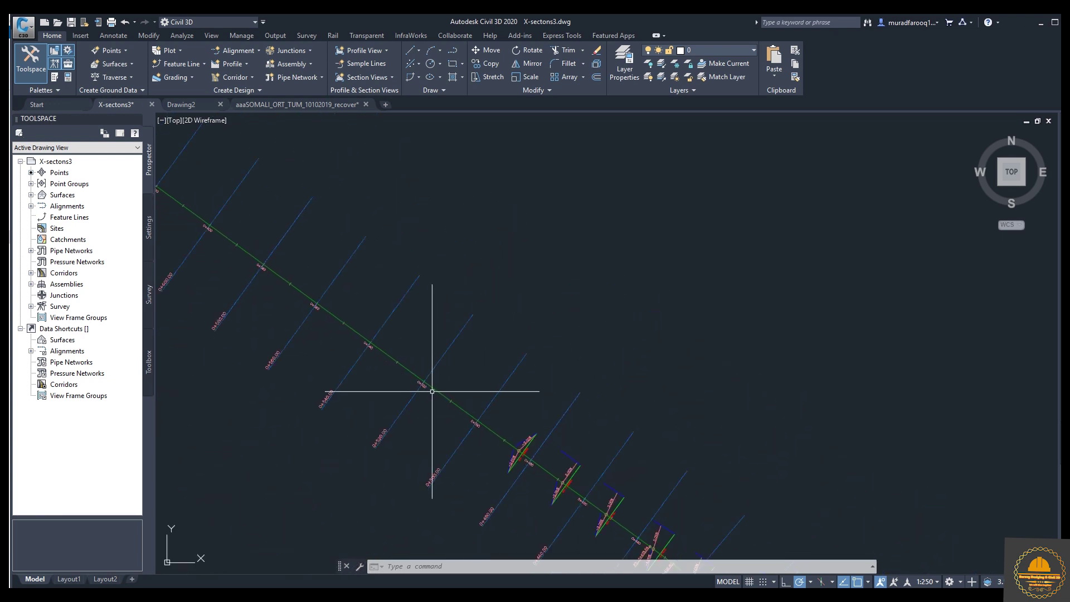
- Examine the superelevation labels on both sides of the next curve near chainage 1+000
{"action": "scroll", "coordinate": [415, 384], "scroll_direction": "down", "scroll_amount": 3}
{"action": "middle_click_drag", "start_coordinate": [385, 363], "coordinate": [566, 477]}
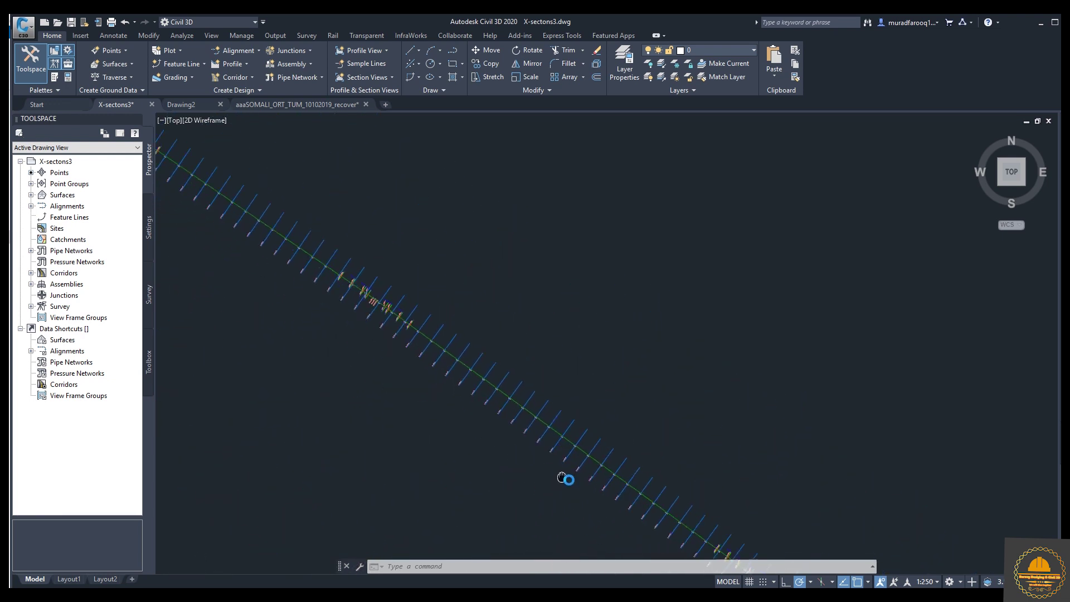
{"action": "scroll", "coordinate": [430, 314], "scroll_direction": "up", "scroll_amount": 5}
{"action": "scroll", "coordinate": [430, 314], "scroll_direction": "up", "scroll_amount": 2}
{"action": "middle_click_drag", "start_coordinate": [427, 306], "coordinate": [549, 501]}
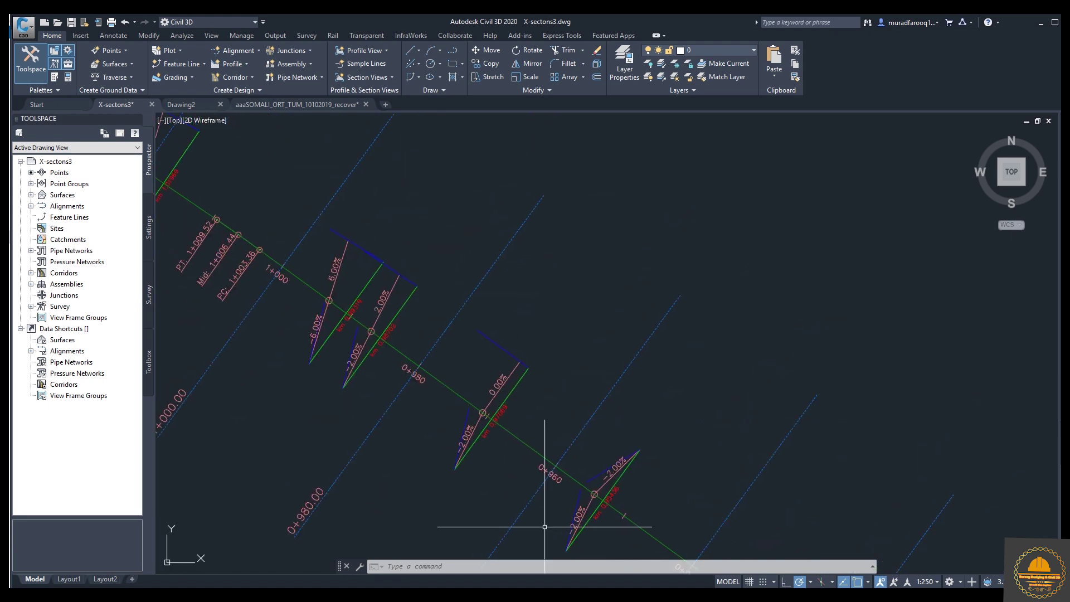
{"action": "mouse_move", "coordinate": [425, 388]}
{"action": "middle_mouse_down"}
{"action": "mouse_move", "coordinate": [450, 415]}
{"action": "mouse_move", "coordinate": [478, 418]}
{"action": "middle_mouse_up"}
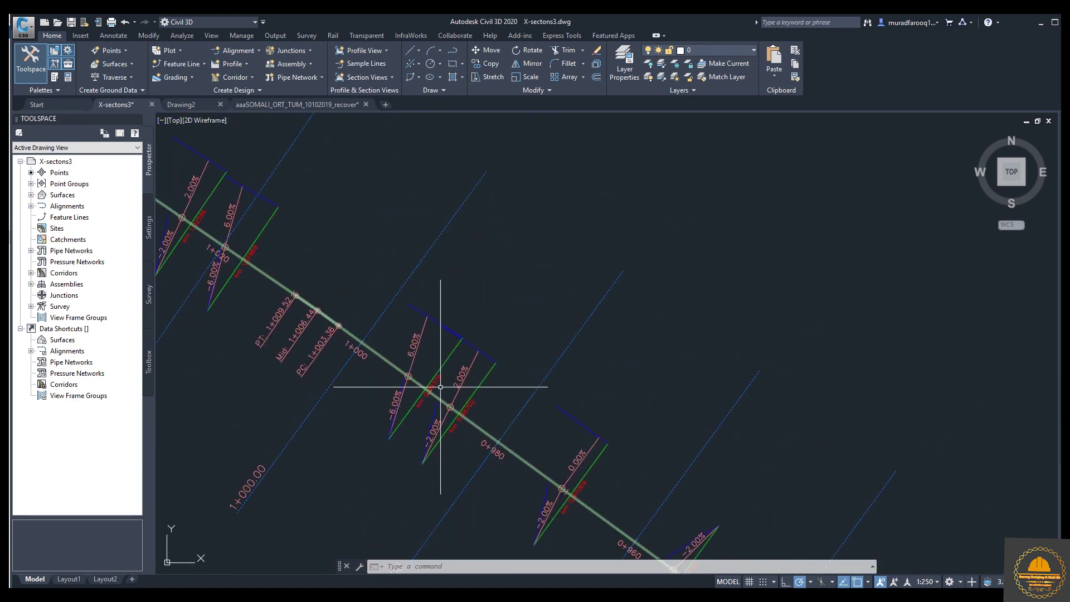
{"action": "scroll", "coordinate": [335, 355], "scroll_direction": "down", "scroll_amount": 4}
{"action": "middle_click_drag", "start_coordinate": [337, 363], "coordinate": [363, 346]}
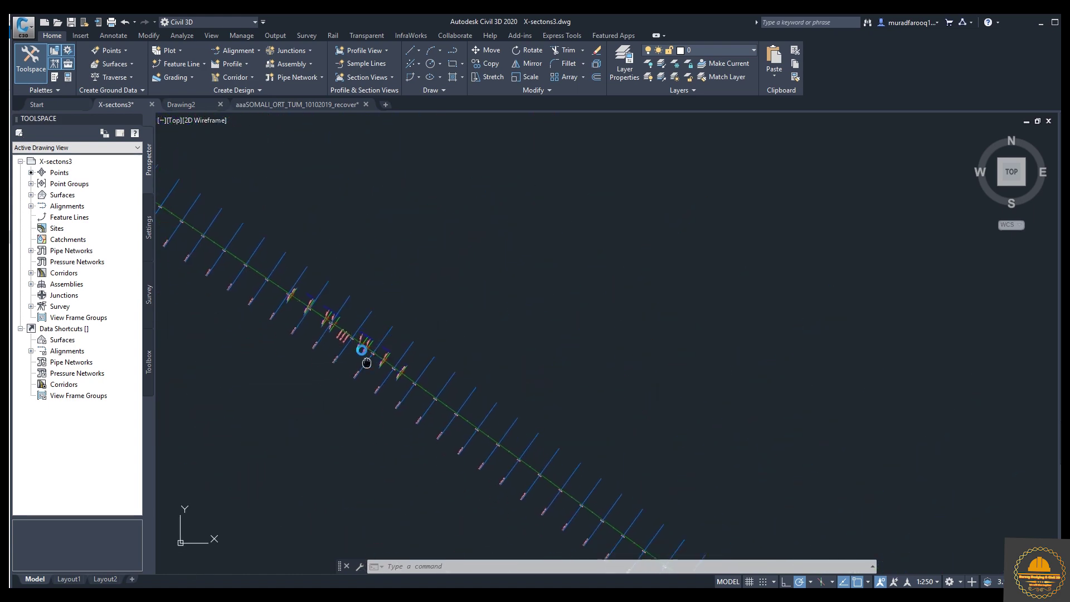
- Check the superelevation entry in the alignment label settings, opened from the label near chainage 0+960, then close the settings
{"action": "scroll", "coordinate": [353, 353], "scroll_direction": "up", "scroll_amount": 3}
{"action": "middle_click_drag", "start_coordinate": [365, 302], "coordinate": [394, 420]}
{"action": "scroll", "coordinate": [389, 334], "scroll_direction": "up", "scroll_amount": 4}
{"action": "middle_click_drag", "start_coordinate": [461, 442], "coordinate": [315, 292]}
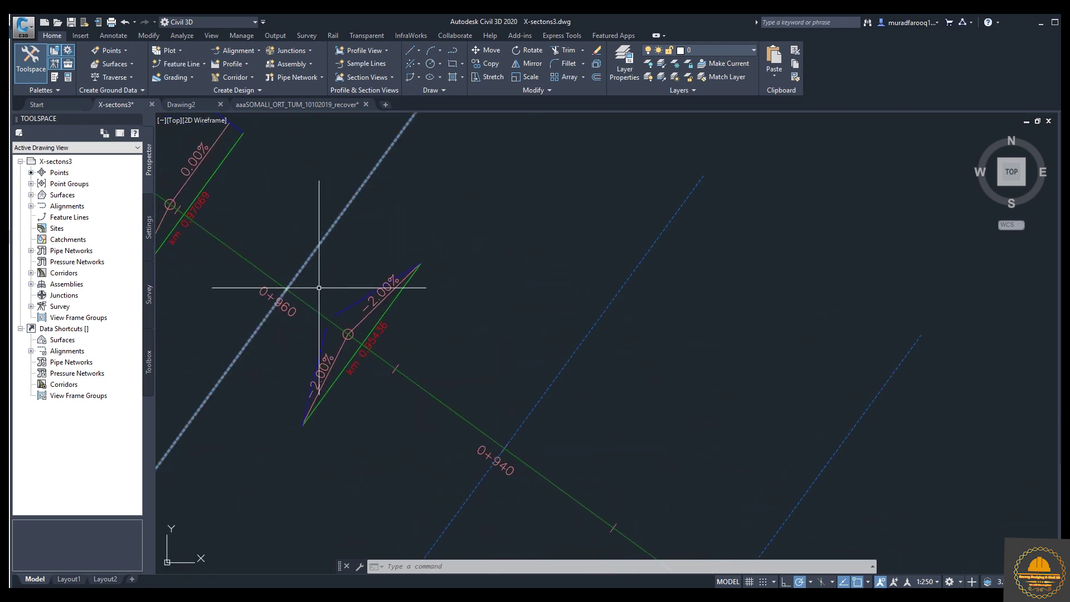
{"action": "left_click", "coordinate": [355, 303]}
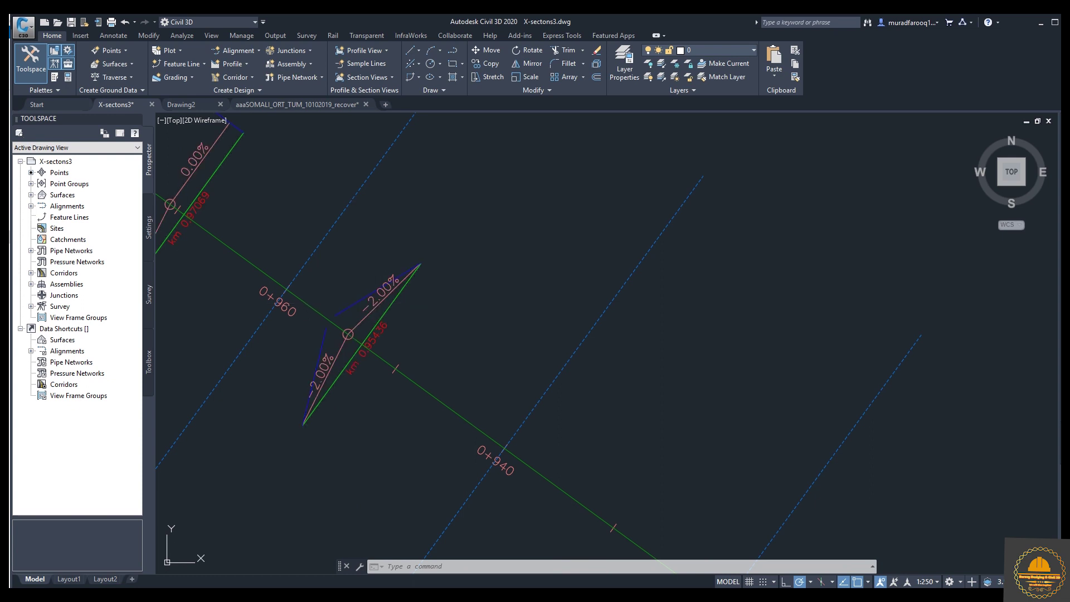
{"action": "right_click", "coordinate": [365, 306]}
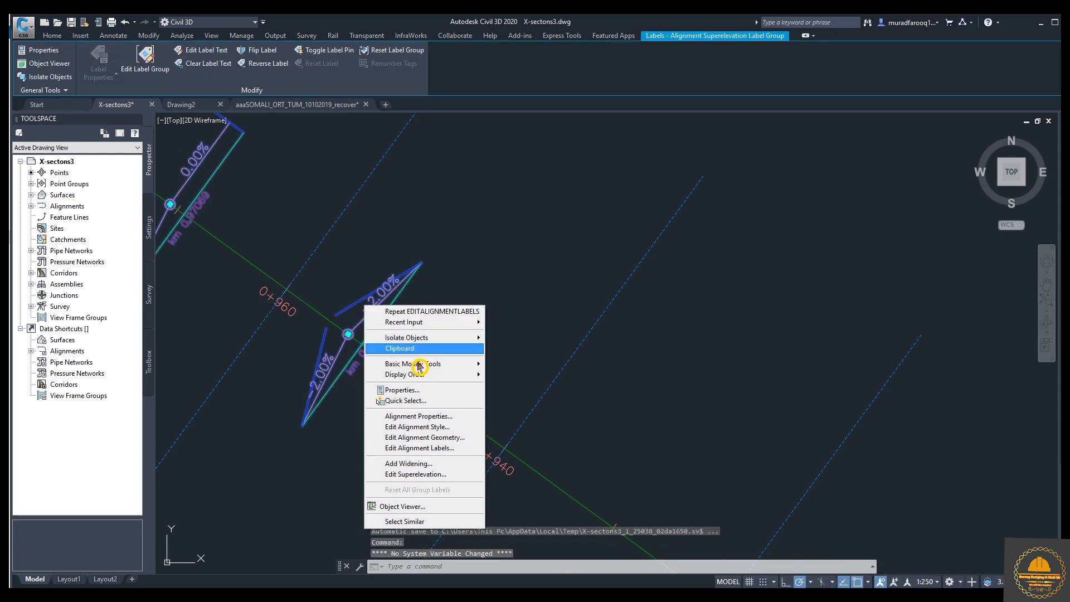
{"action": "left_click", "coordinate": [460, 452]}
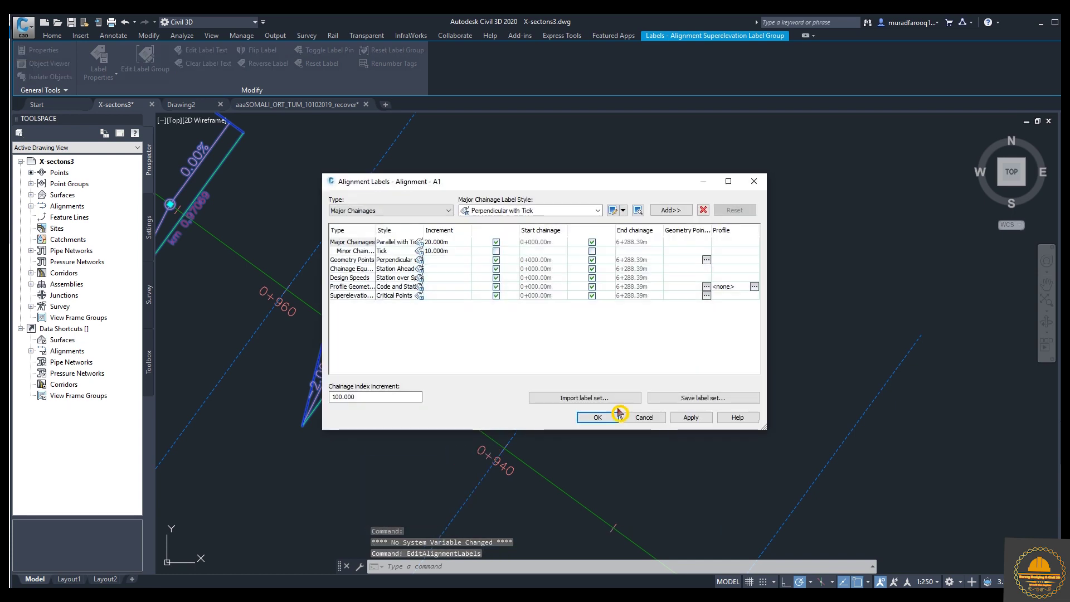
{"action": "left_click", "coordinate": [706, 297]}
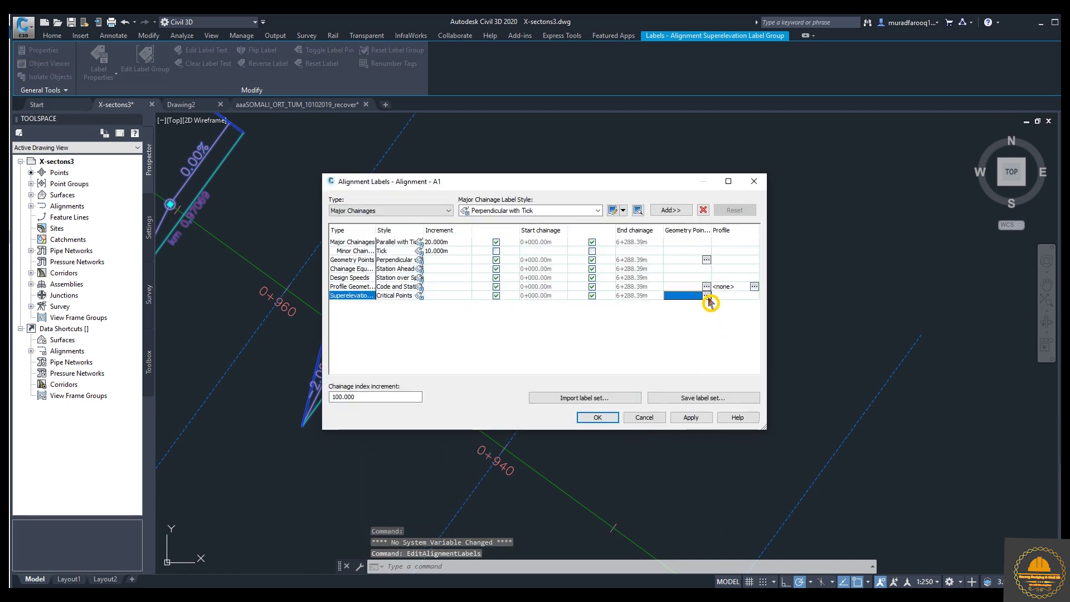
{"action": "left_click", "coordinate": [422, 300]}
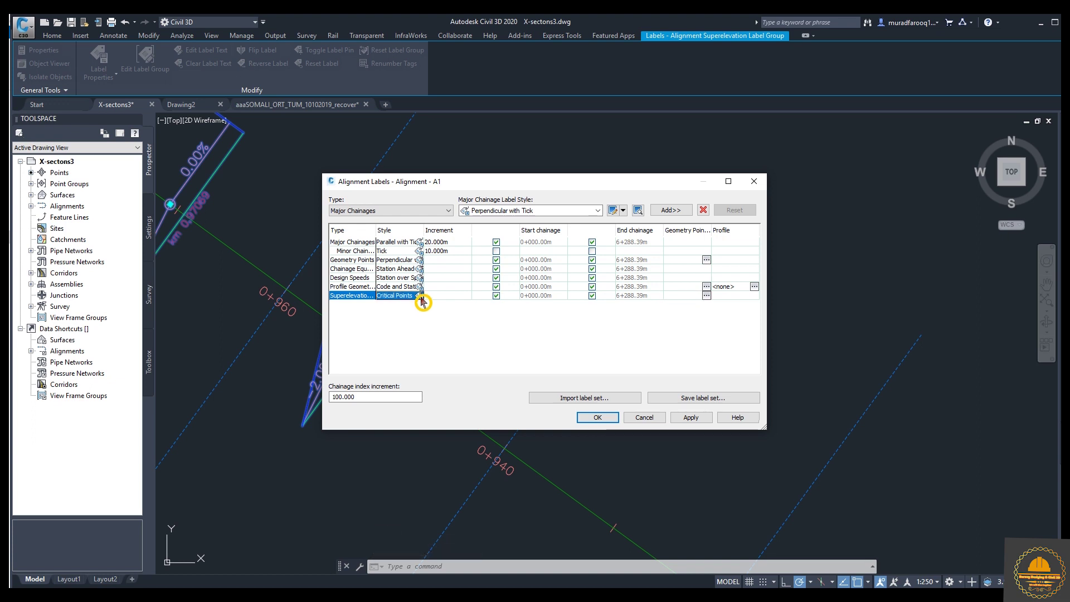
{"action": "key", "text": "Return"}
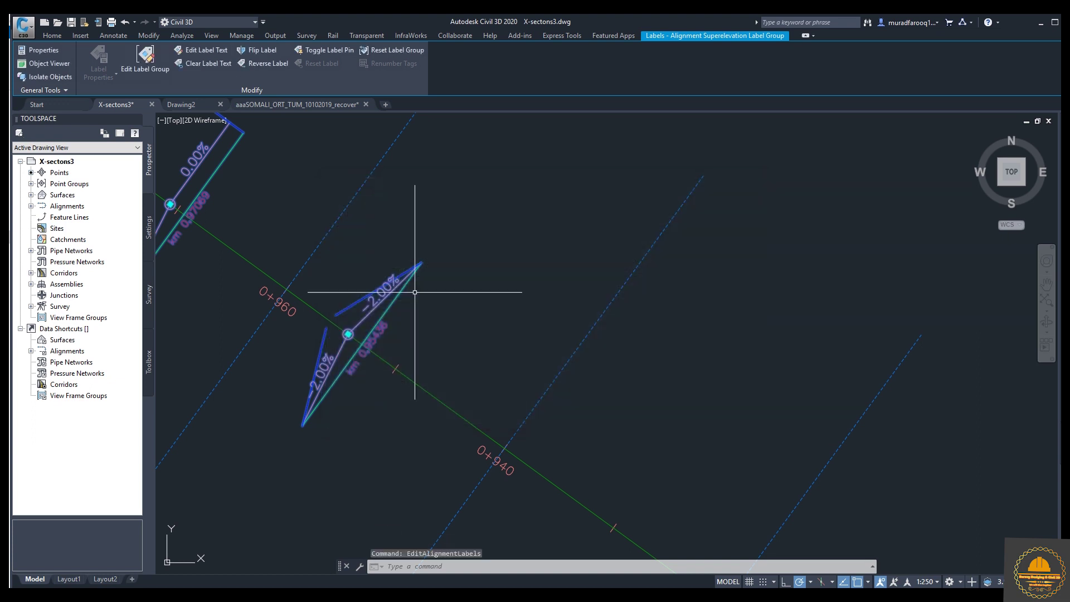
- Review the component list and settings of the Critical Points superelevation label style, reached from the alignment's label settings
{"action": "right_click", "coordinate": [393, 281]}
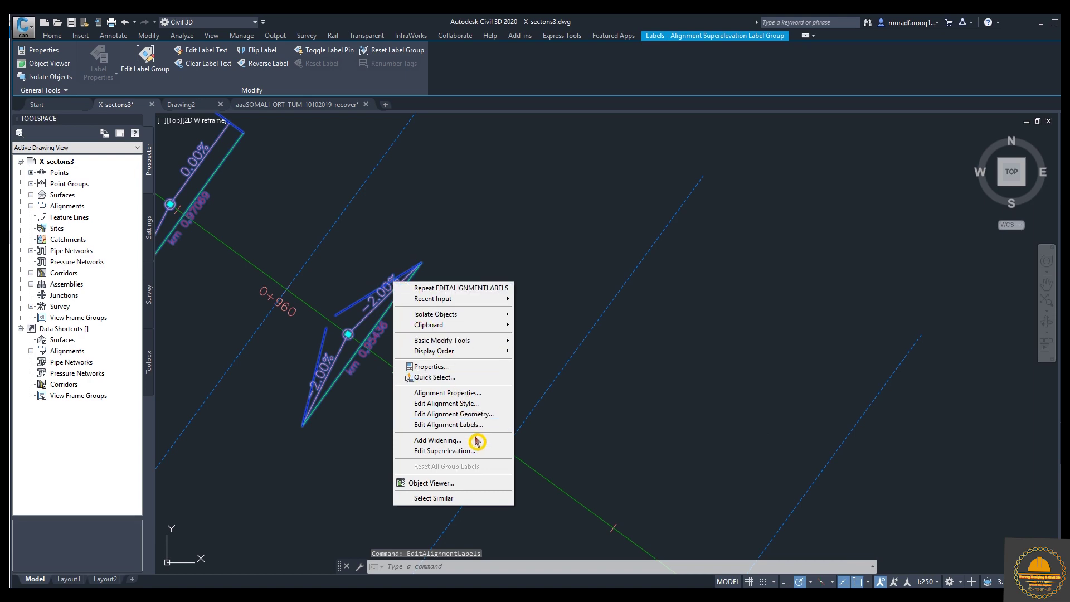
{"action": "left_click", "coordinate": [478, 430]}
{"action": "left_click", "coordinate": [421, 300]}
{"action": "left_click", "coordinate": [422, 298]}
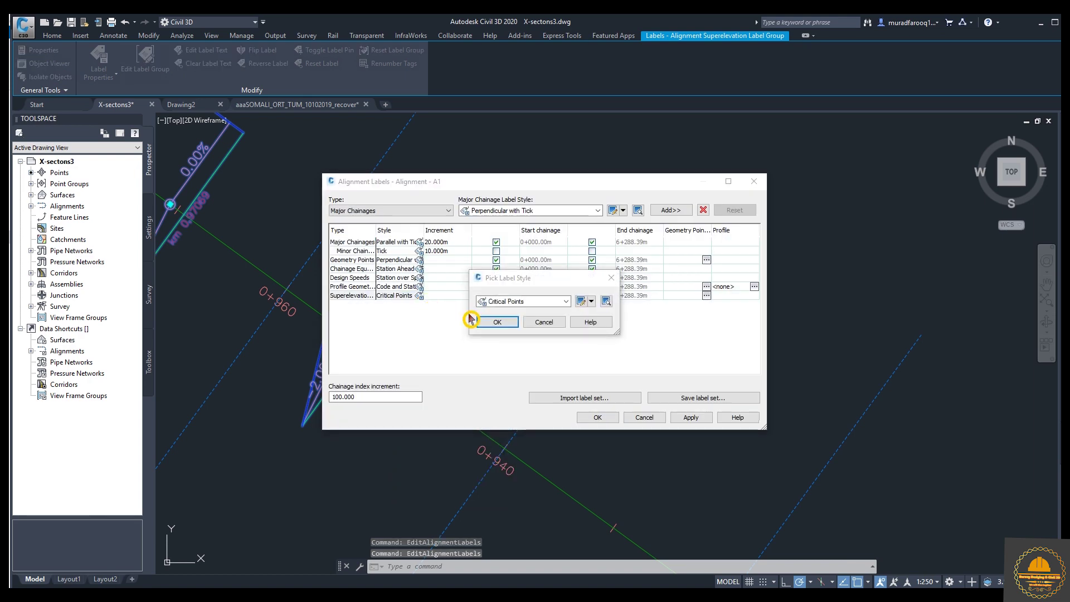
{"action": "left_click", "coordinate": [583, 304]}
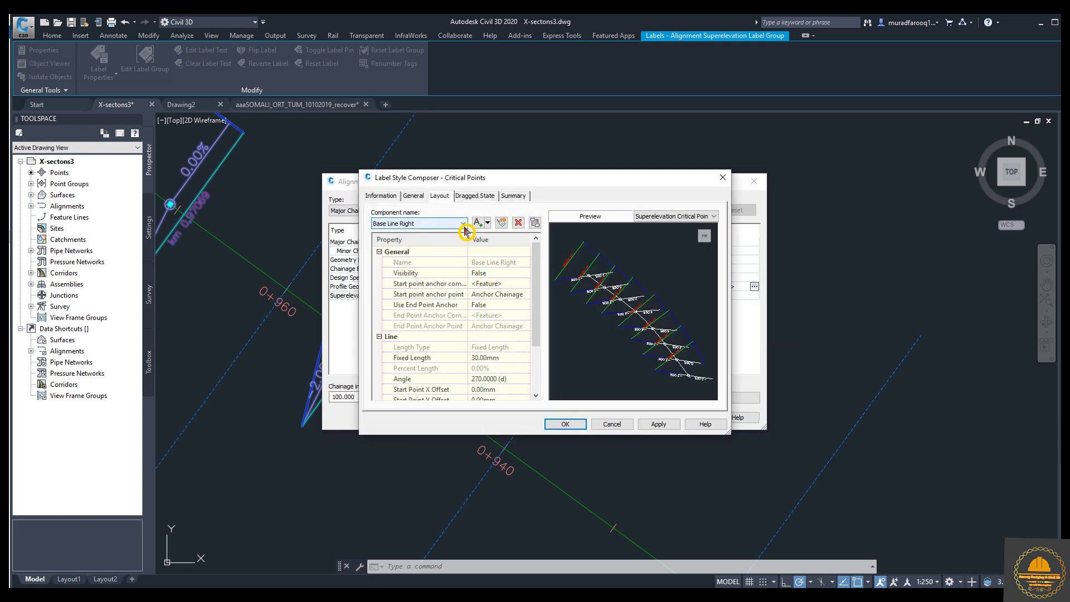
{"action": "left_click", "coordinate": [463, 223]}
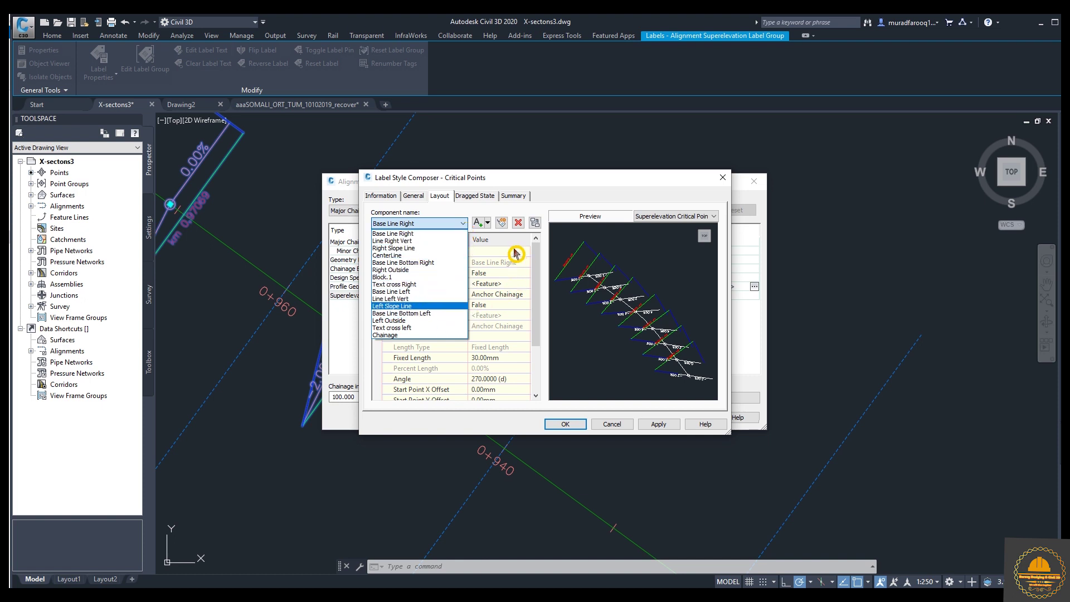
{"action": "left_click", "coordinate": [505, 245]}
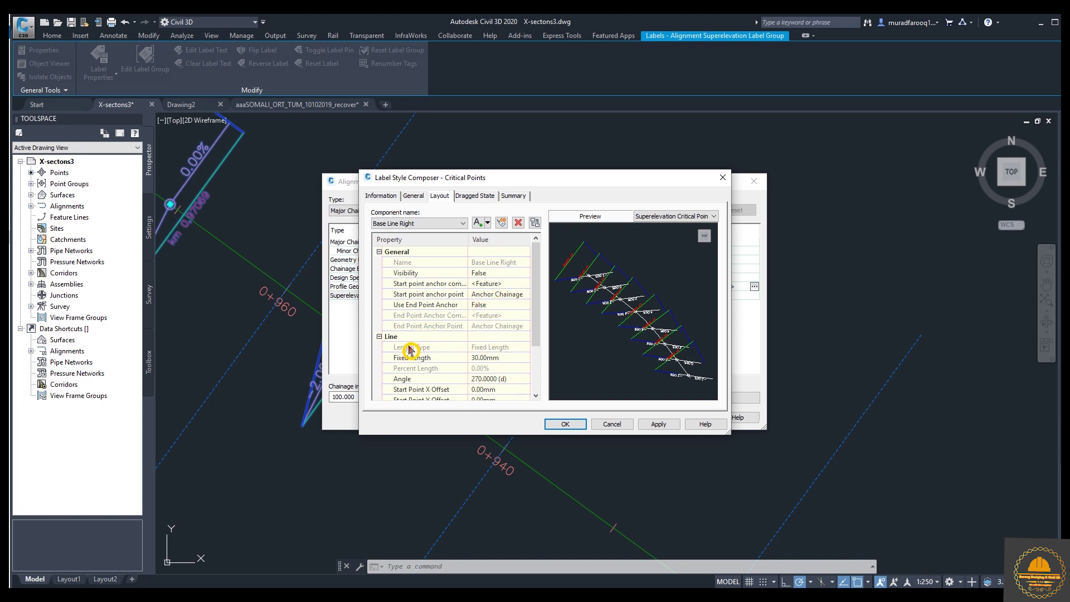
- Examine the properties available for a text component's contents in the Critical Points style, using a trial component and discarding it
{"action": "left_click", "coordinate": [488, 225]}
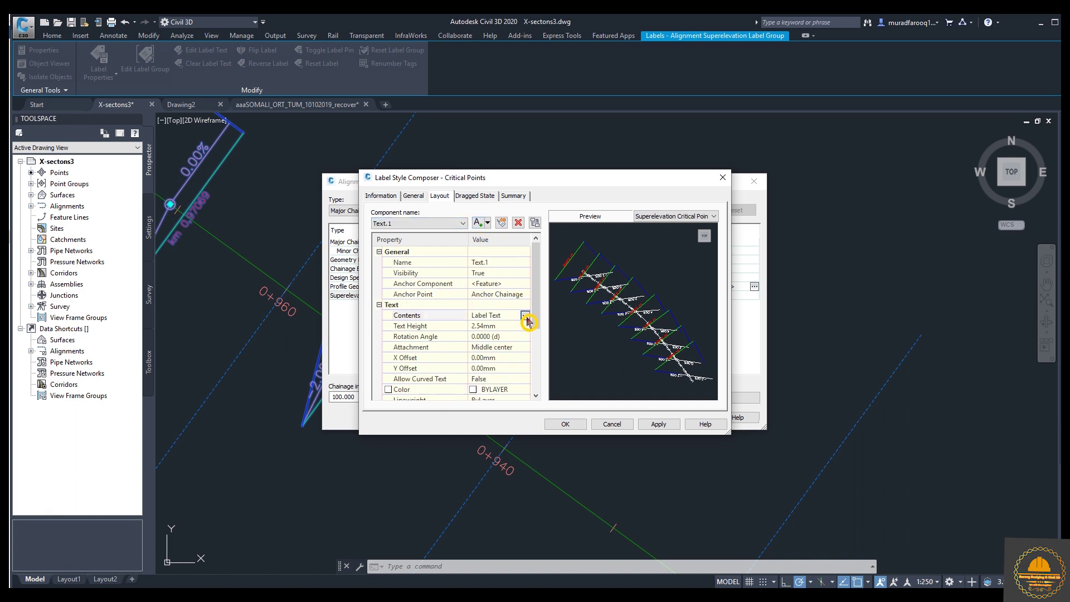
{"action": "left_click", "coordinate": [526, 317]}
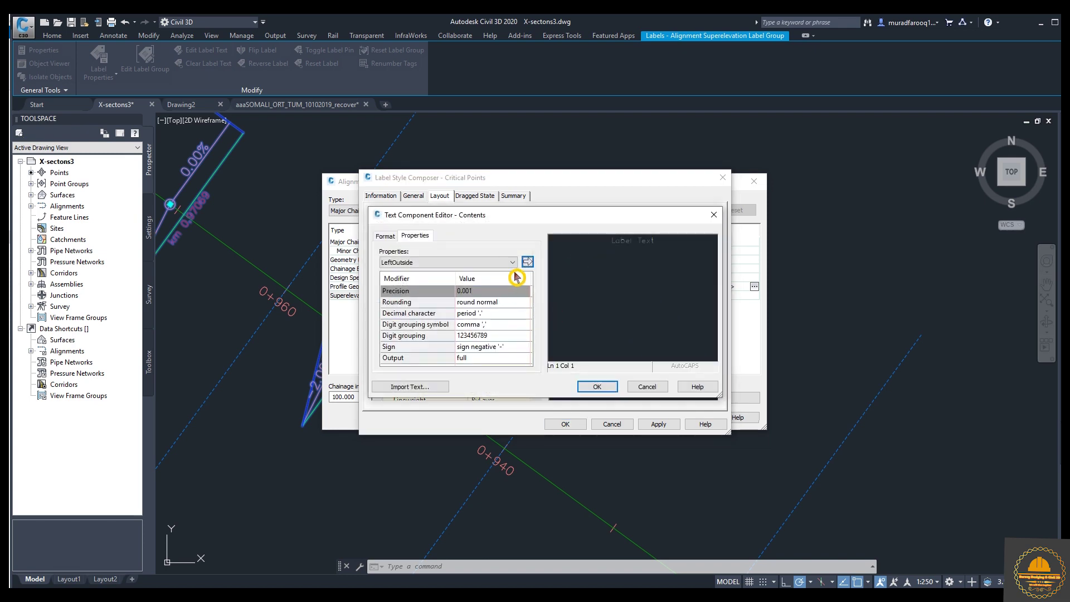
{"action": "left_click", "coordinate": [513, 263]}
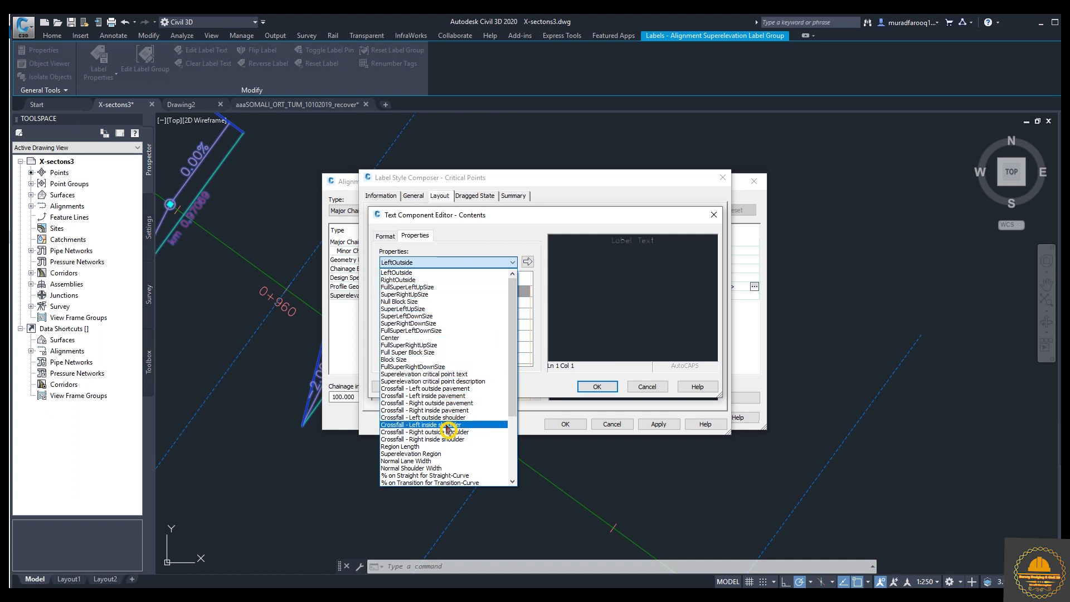
{"action": "left_click", "coordinate": [548, 391]}
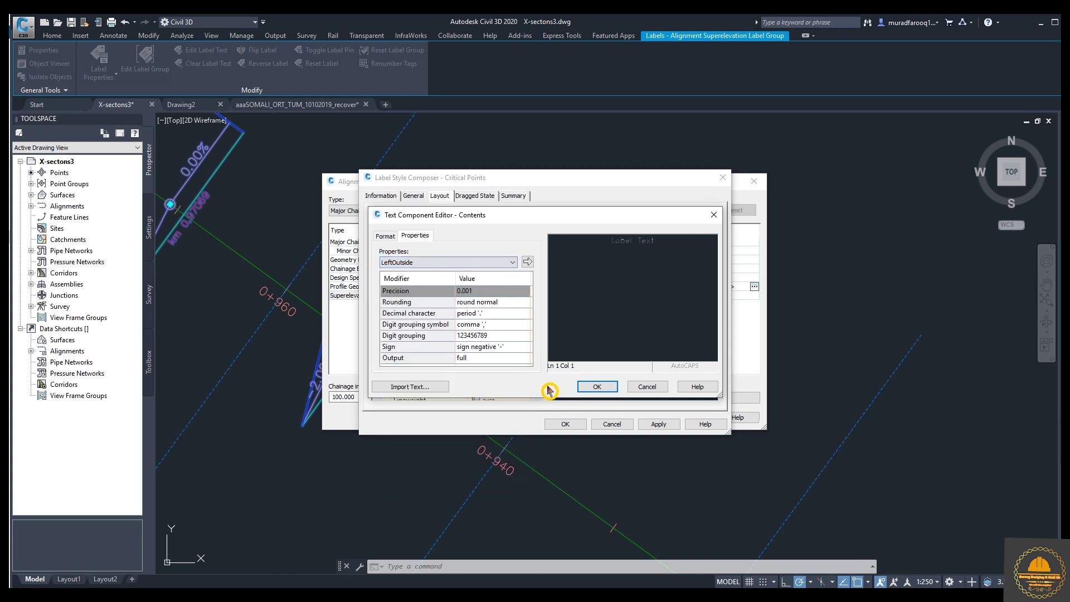
{"action": "left_click", "coordinate": [655, 390]}
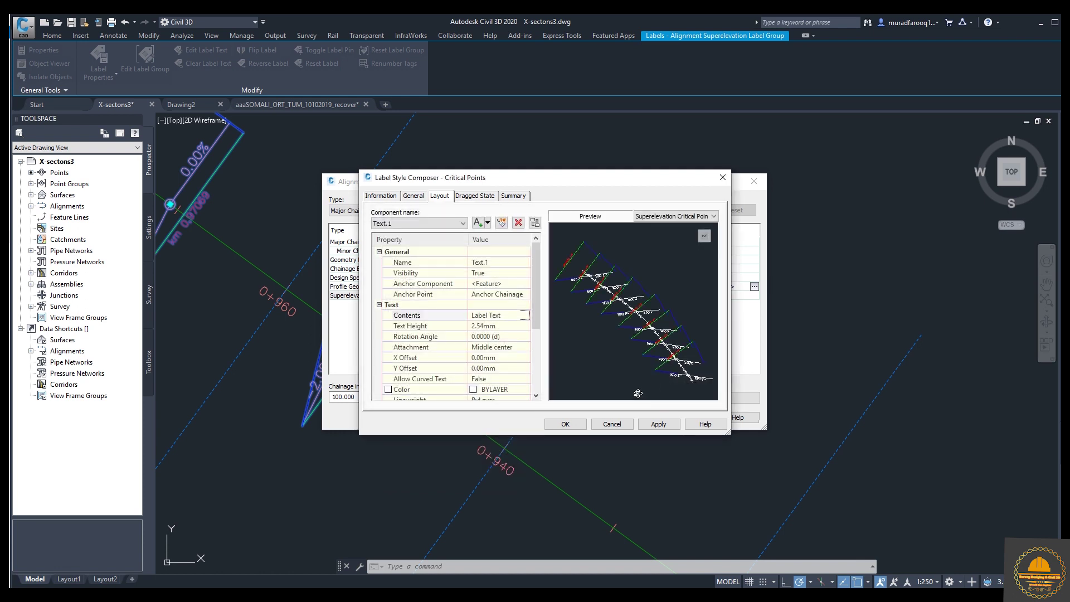
{"action": "left_click", "coordinate": [612, 426]}
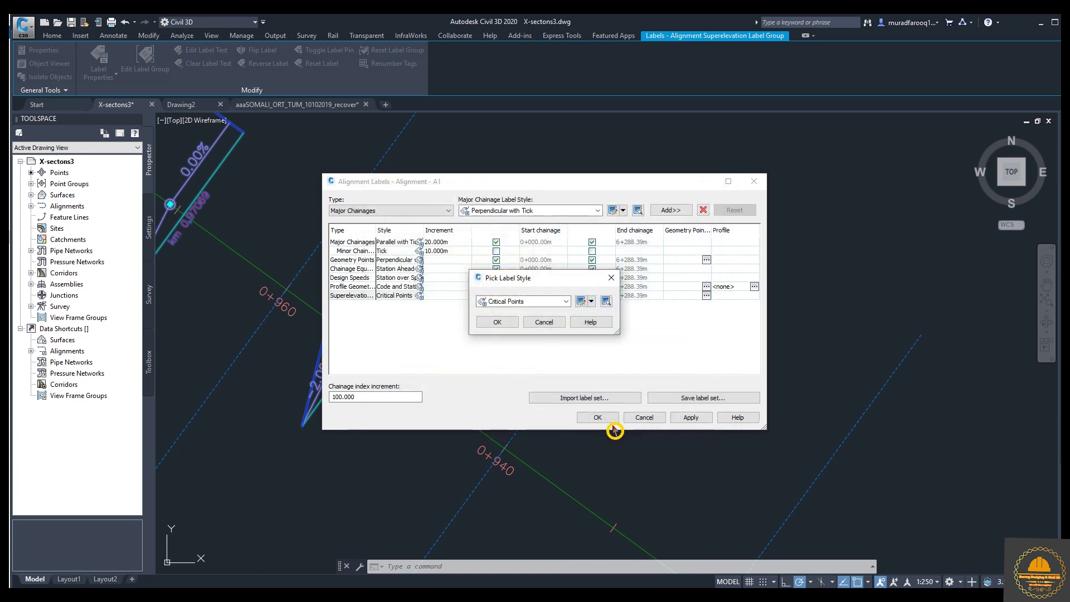
- Keep Critical Points as the superelevation label style, apply the label settings of Alignment - A1 and clear the label selection
{"action": "left_click", "coordinate": [502, 322]}
{"action": "left_click", "coordinate": [704, 290]}
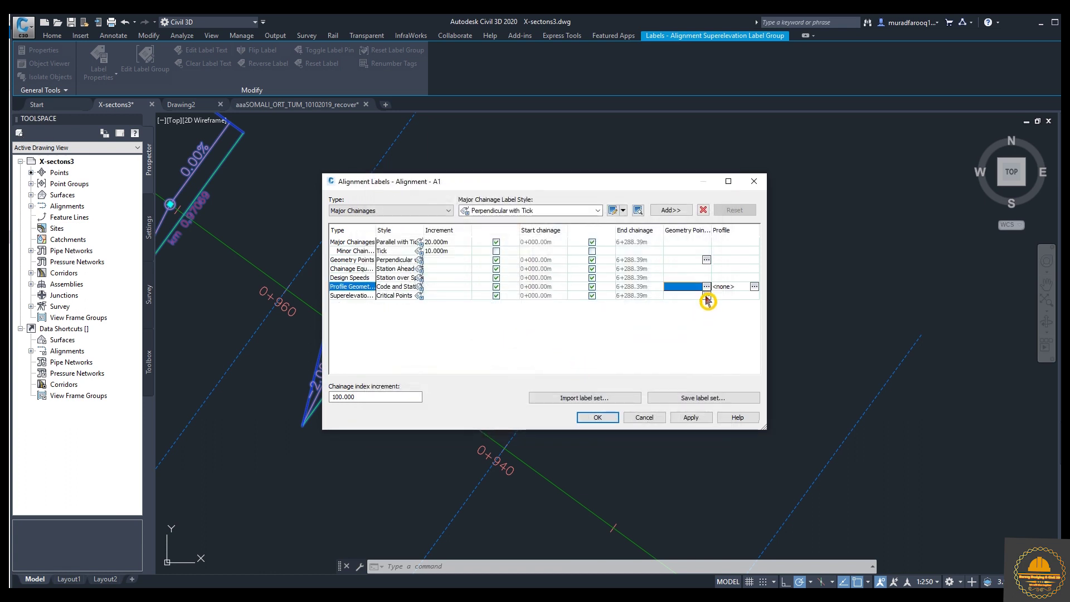
{"action": "left_click", "coordinate": [707, 297]}
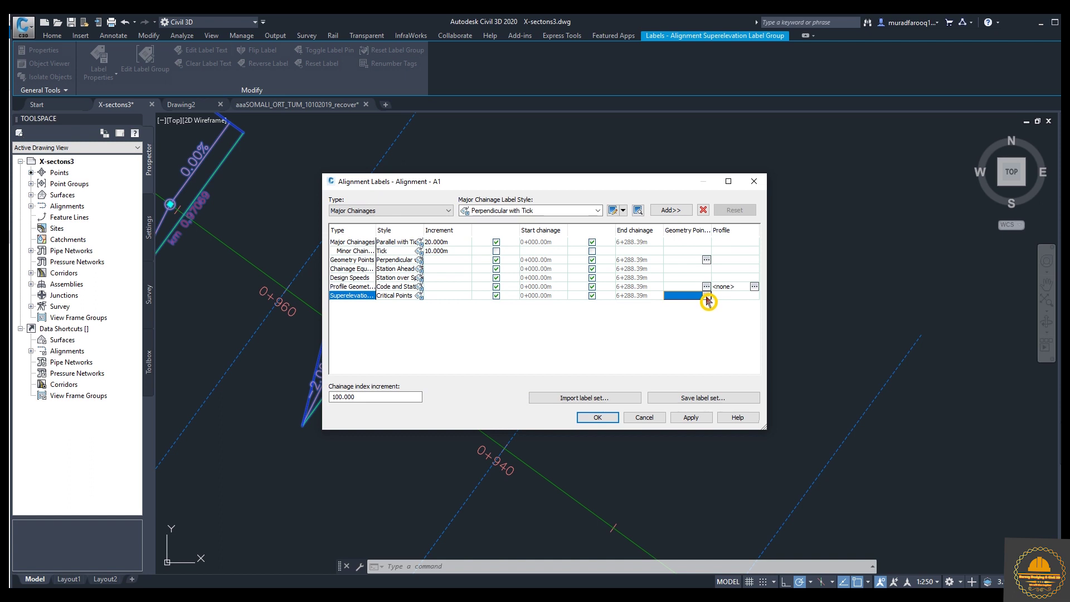
{"action": "left_click", "coordinate": [692, 419]}
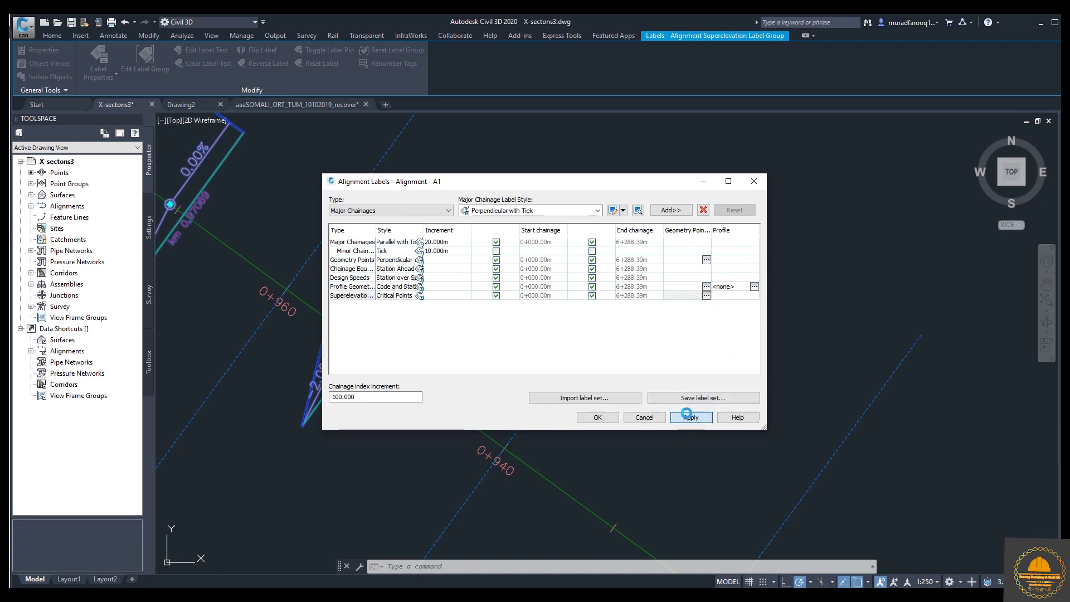
{"action": "left_click", "coordinate": [607, 421]}
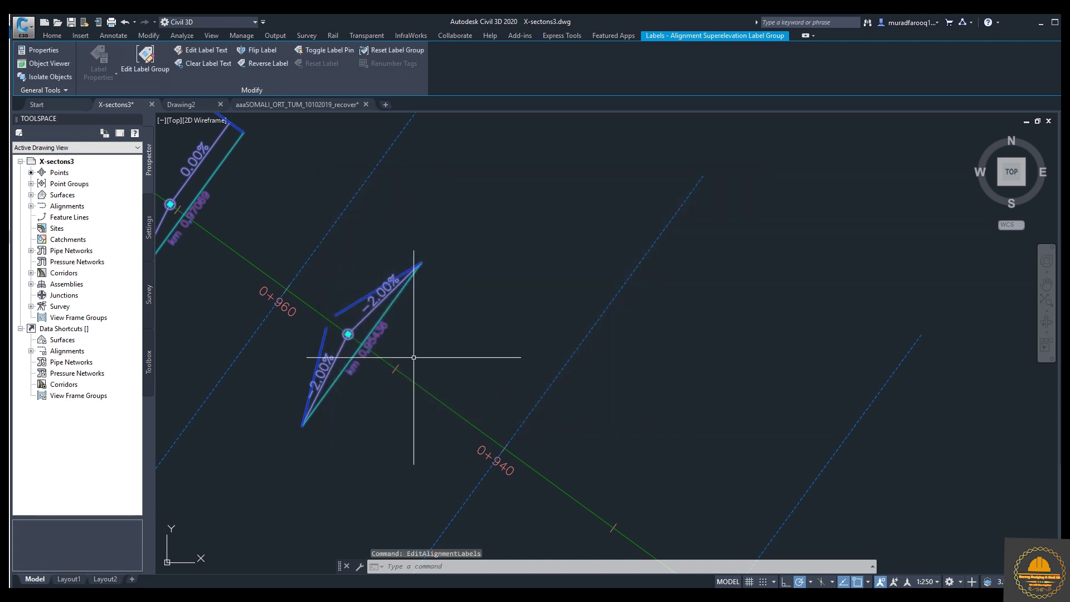
{"action": "key", "text": "Escape"}
- Start a new superelevation view from the alignment and name it Superelevation View -1
{"action": "scroll", "coordinate": [394, 334], "scroll_direction": "down", "scroll_amount": 5}
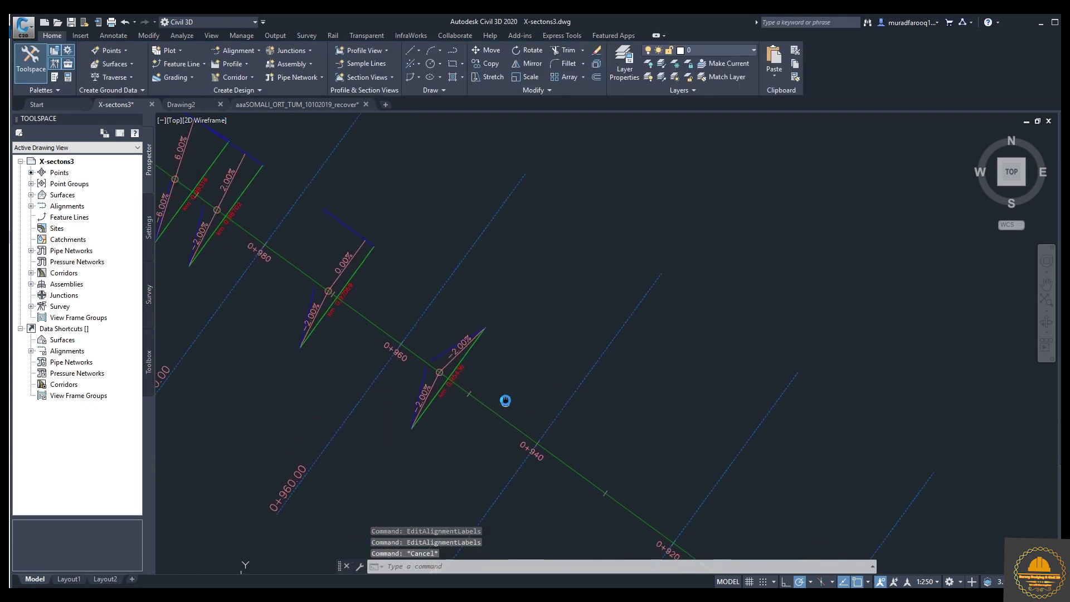
{"action": "middle_click_drag", "start_coordinate": [502, 367], "coordinate": [539, 382]}
{"action": "scroll", "coordinate": [513, 362], "scroll_direction": "down", "scroll_amount": 1}
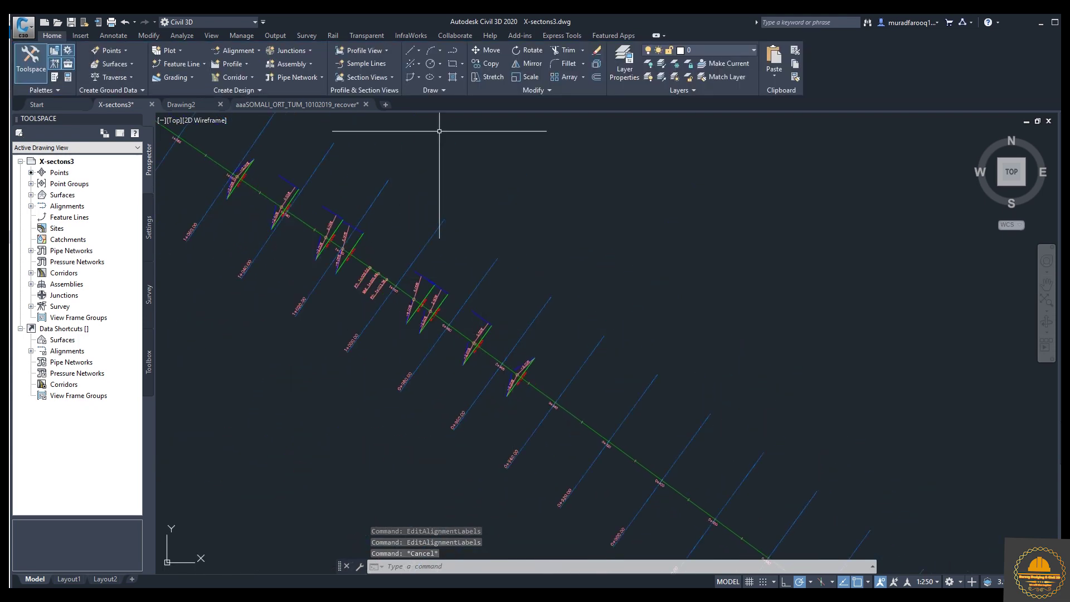
{"action": "scroll", "coordinate": [429, 226], "scroll_direction": "up", "scroll_amount": 3}
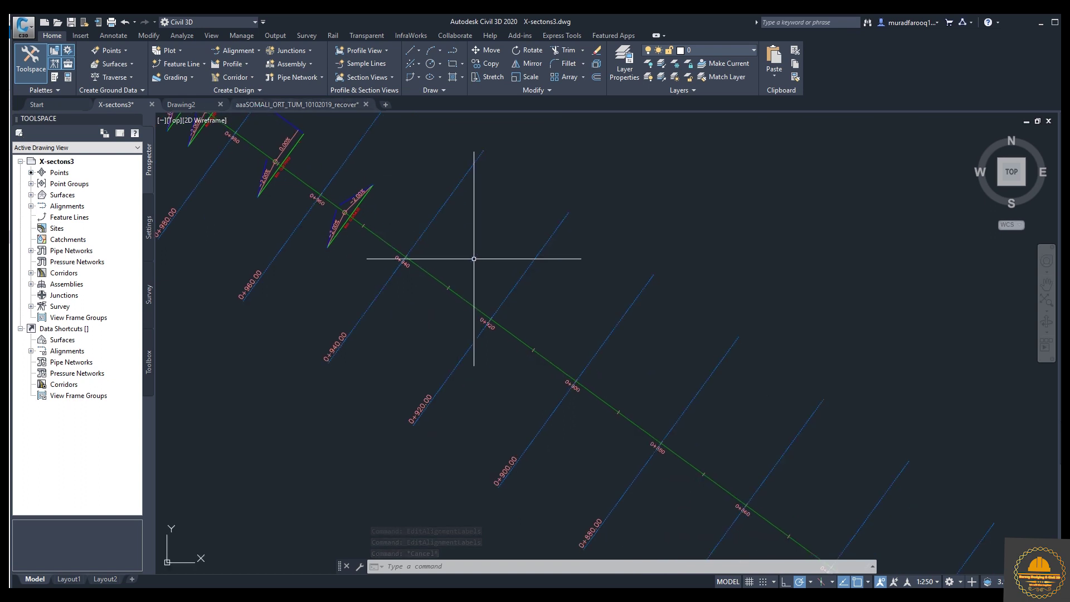
{"action": "left_click", "coordinate": [440, 283]}
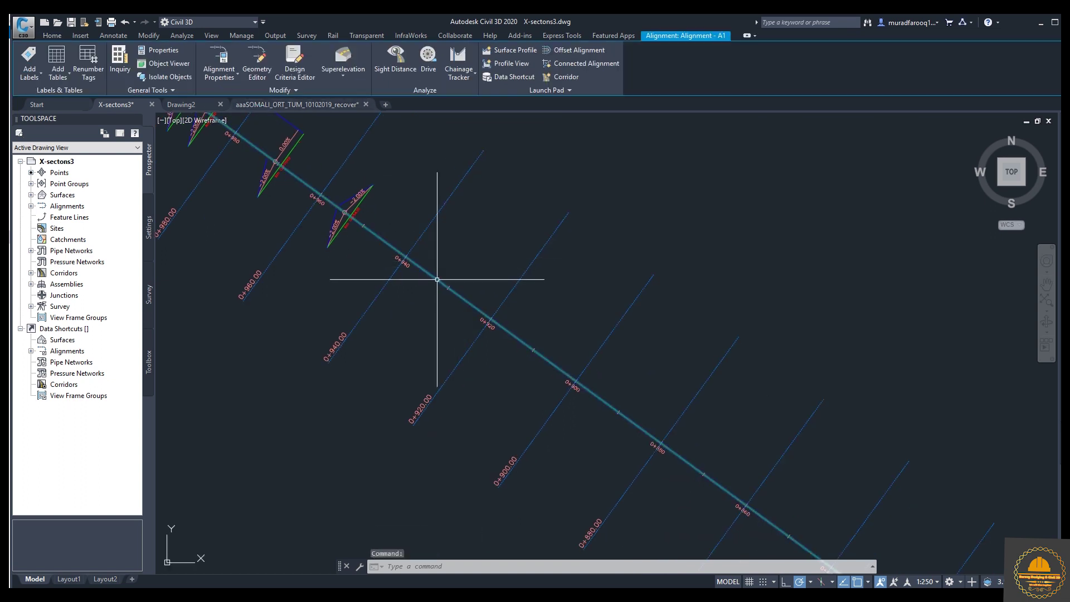
{"action": "left_click", "coordinate": [343, 83]}
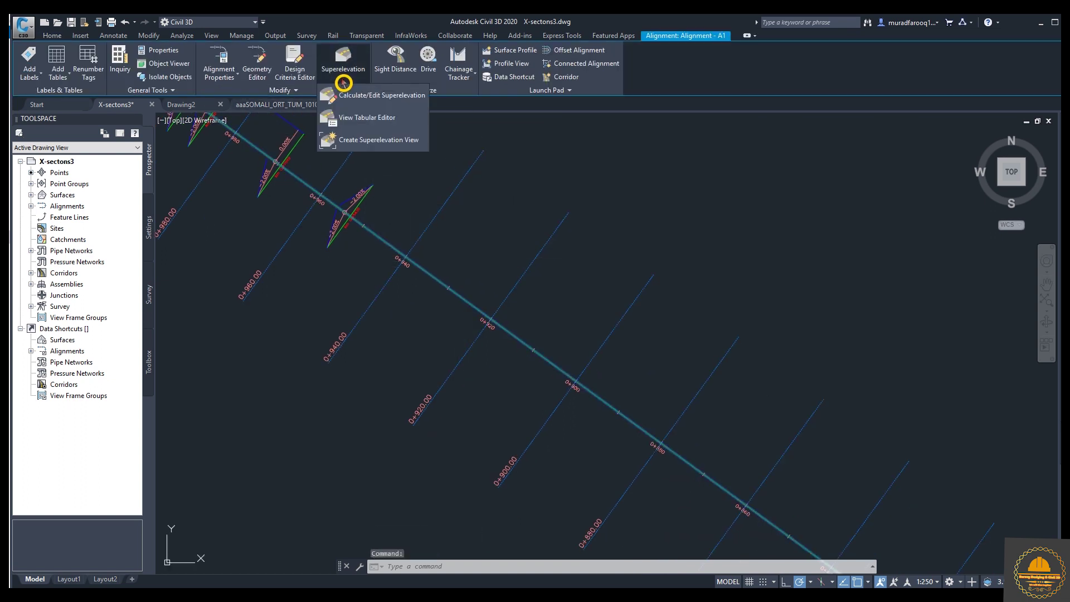
{"action": "left_click", "coordinate": [387, 146]}
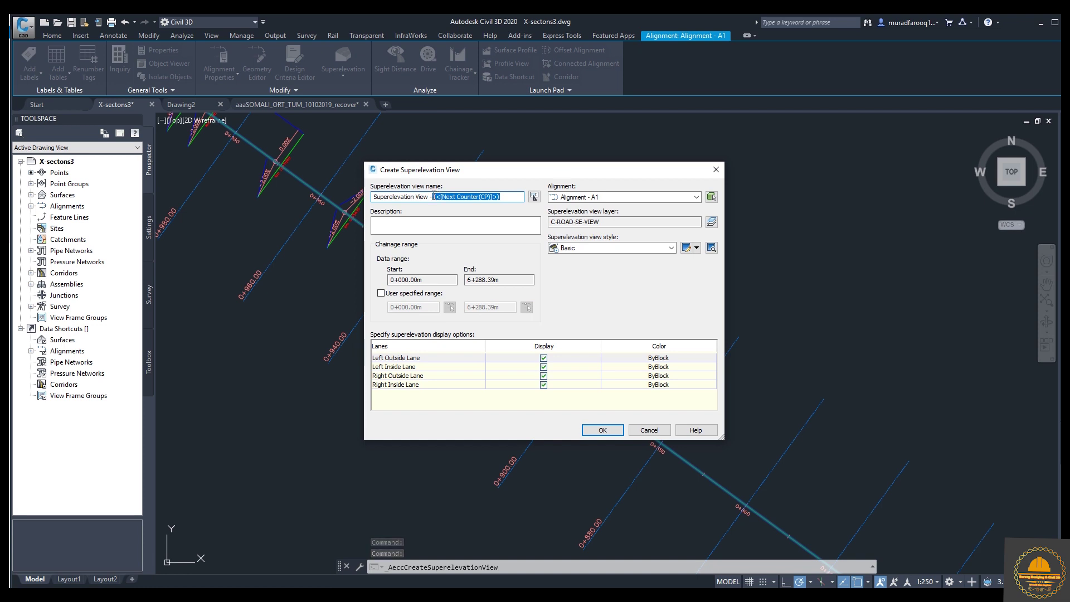
{"action": "left_click", "coordinate": [606, 431]}
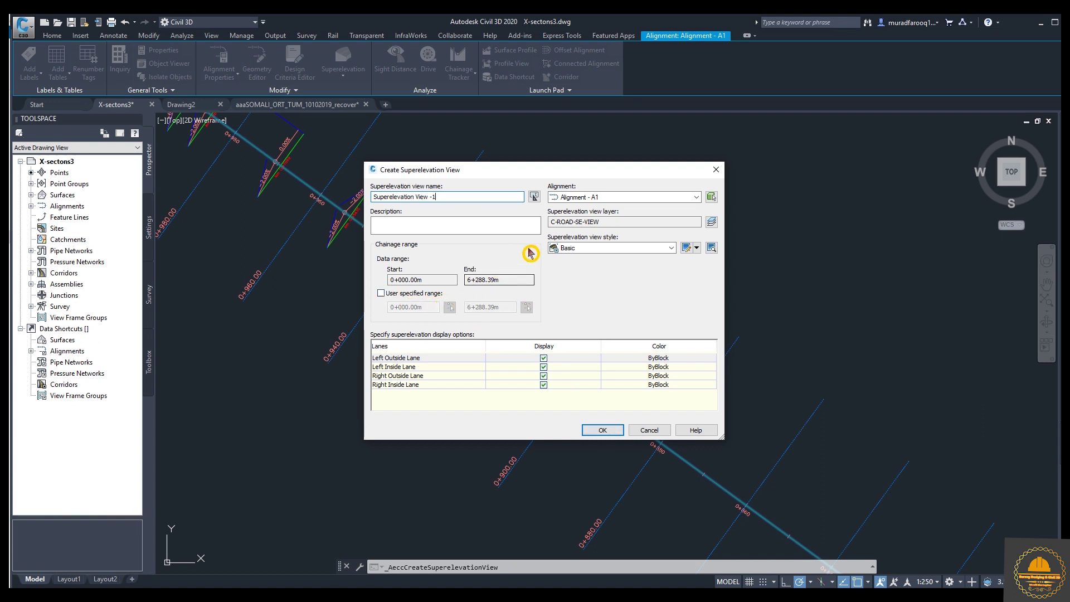
- Keep Alignment - A1, the Basic style, the full chainage range and all four lanes for the superelevation view, and accept the settings
{"action": "left_click", "coordinate": [664, 201]}
{"action": "left_click", "coordinate": [628, 213]}
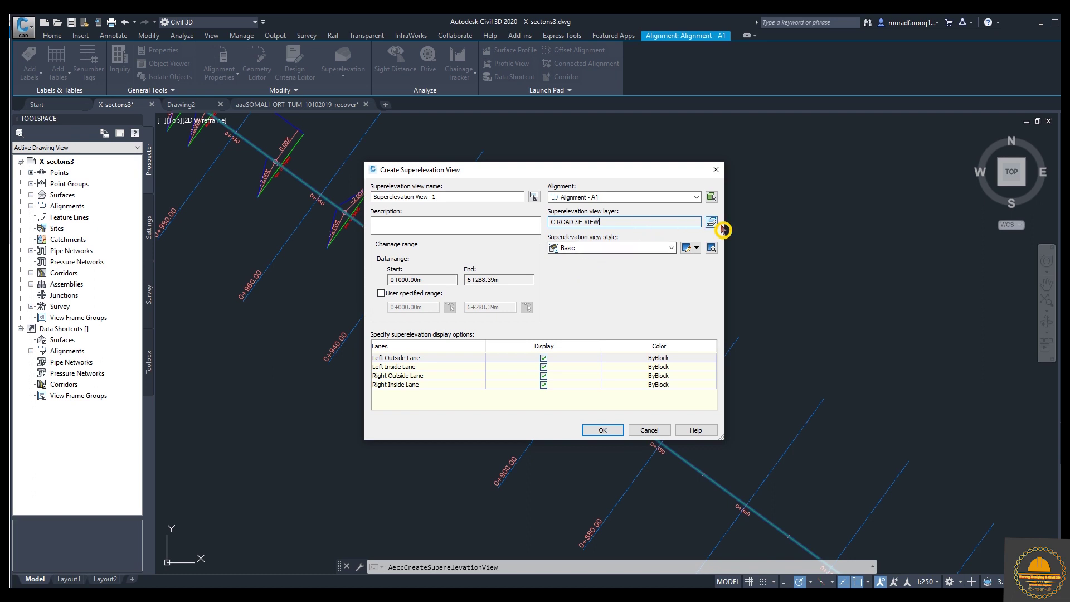
{"action": "left_click", "coordinate": [672, 247]}
{"action": "left_click", "coordinate": [638, 257]}
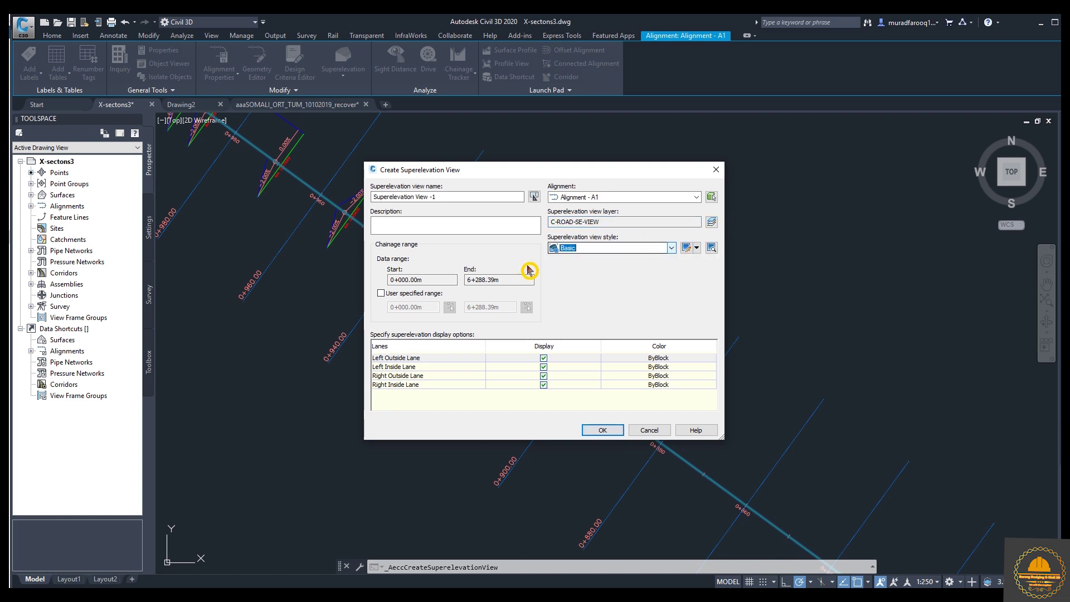
{"action": "left_click", "coordinate": [381, 293]}
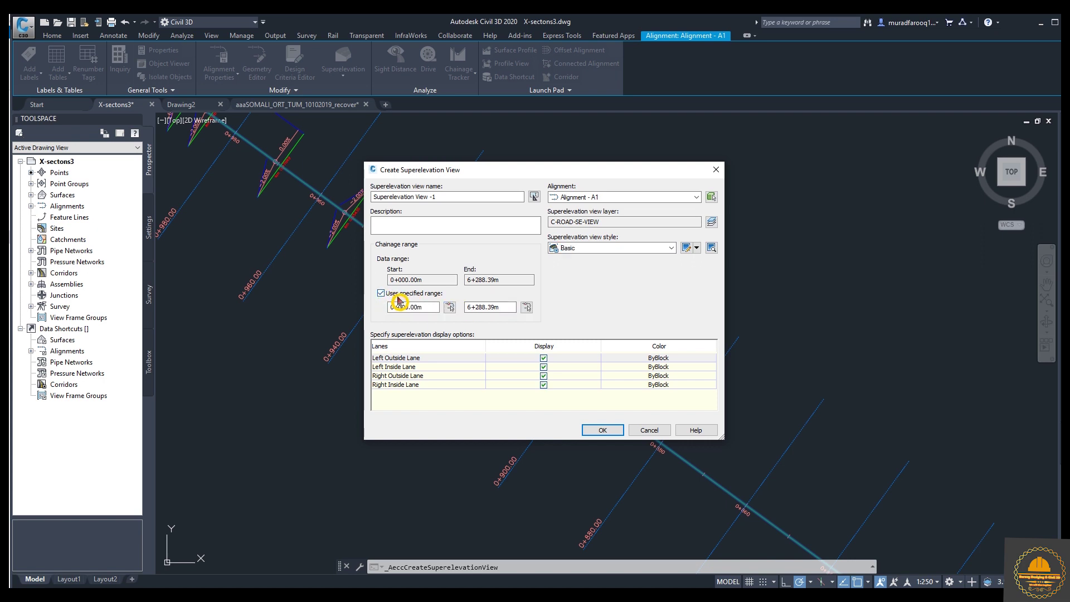
{"action": "left_click", "coordinate": [398, 295]}
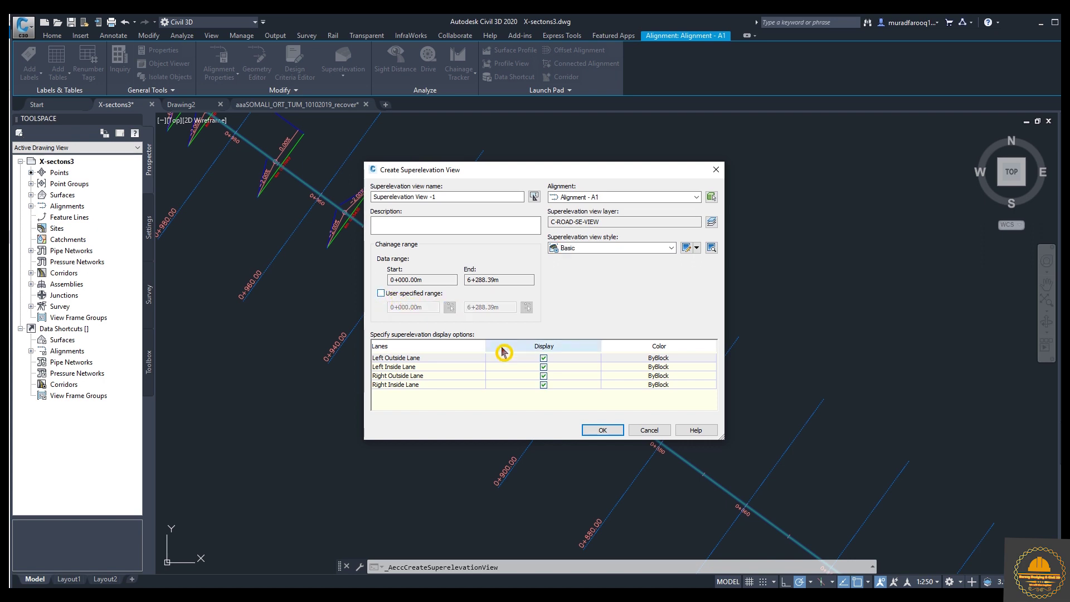
{"action": "left_click", "coordinate": [613, 430]}
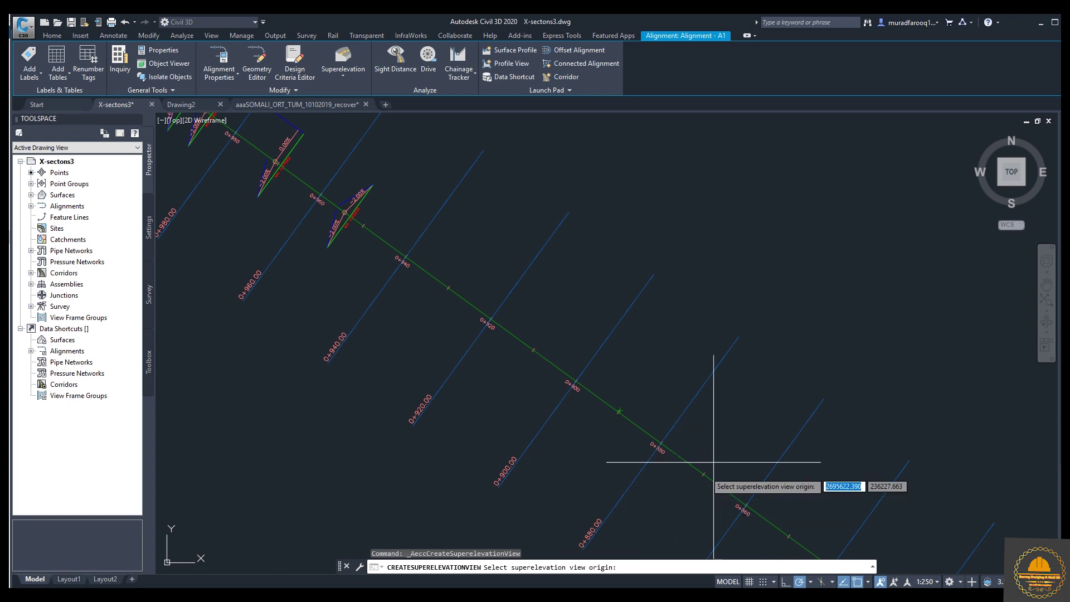
- Place the superelevation view's origin just below the start of the profile view
{"action": "scroll", "coordinate": [724, 424], "scroll_direction": "down", "scroll_amount": 6}
{"action": "scroll", "coordinate": [418, 298], "scroll_direction": "down", "scroll_amount": 5}
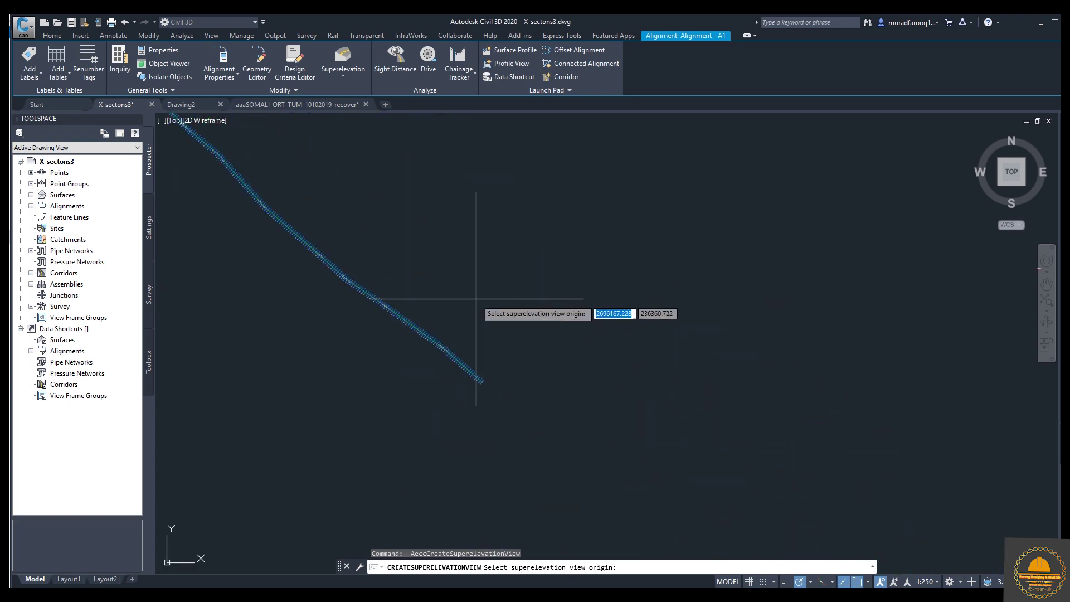
{"action": "scroll", "coordinate": [513, 294], "scroll_direction": "up", "scroll_amount": 5}
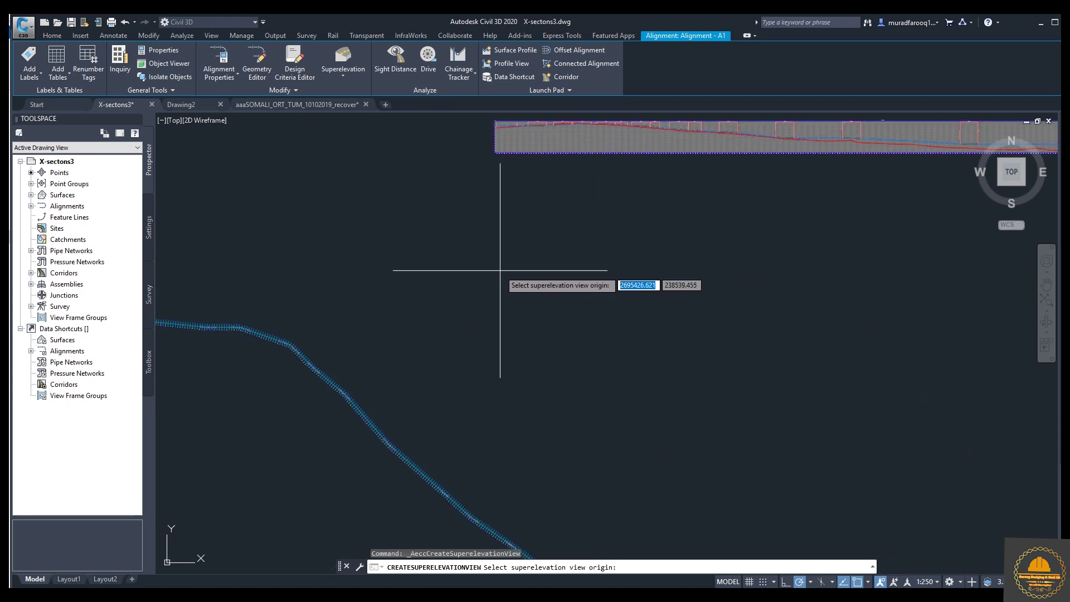
{"action": "left_click", "coordinate": [497, 269]}
{"action": "middle_click_drag", "start_coordinate": [662, 288], "coordinate": [594, 299]}
{"action": "scroll", "coordinate": [557, 301], "scroll_direction": "up", "scroll_amount": 3}
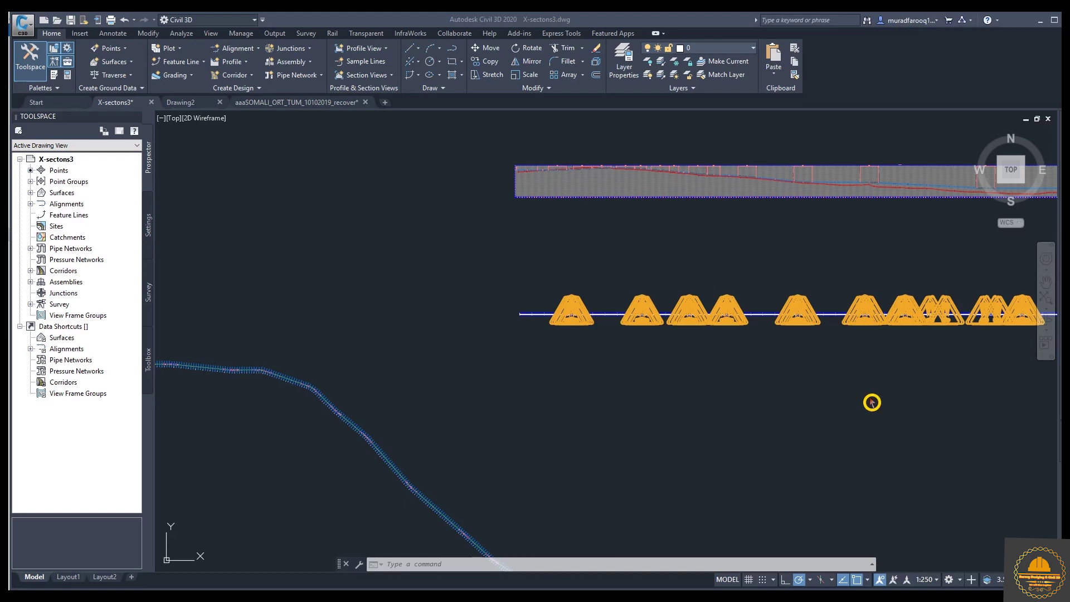
{"action": "scroll", "coordinate": [592, 418], "scroll_direction": "down", "scroll_amount": 5}
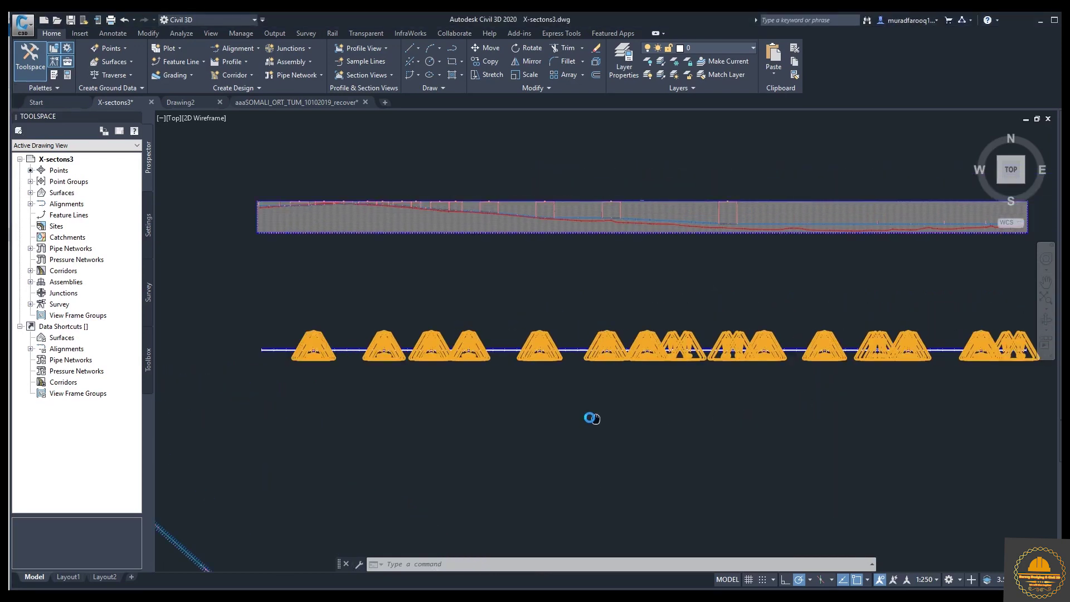
{"action": "middle_click_drag", "start_coordinate": [505, 385], "coordinate": [460, 388]}
{"action": "left_click_drag", "start_coordinate": [330, 353], "coordinate": [688, 395]}
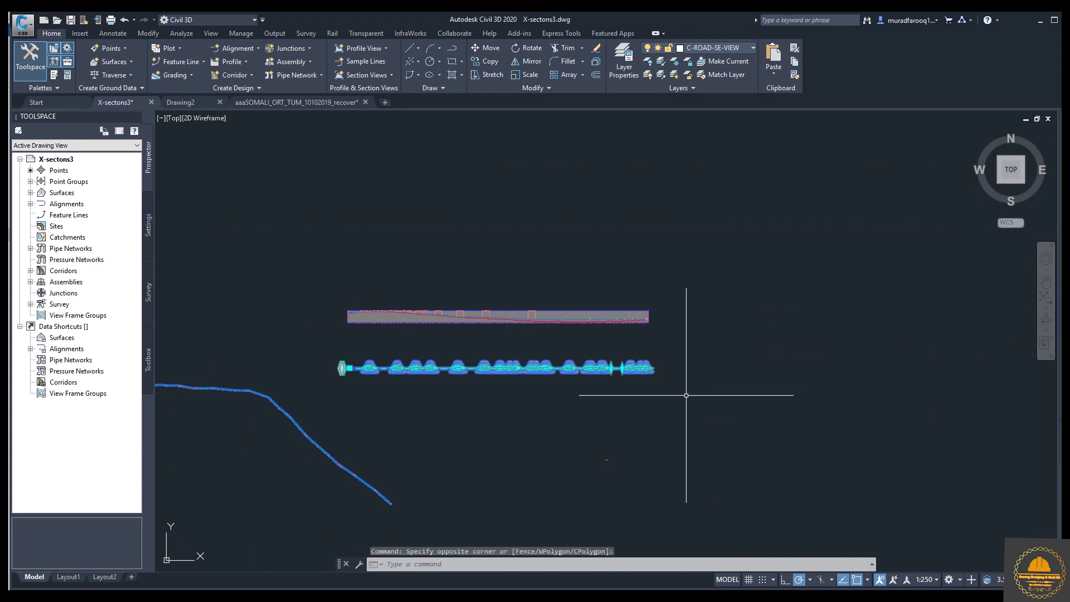
{"action": "type", "text": "EX"}
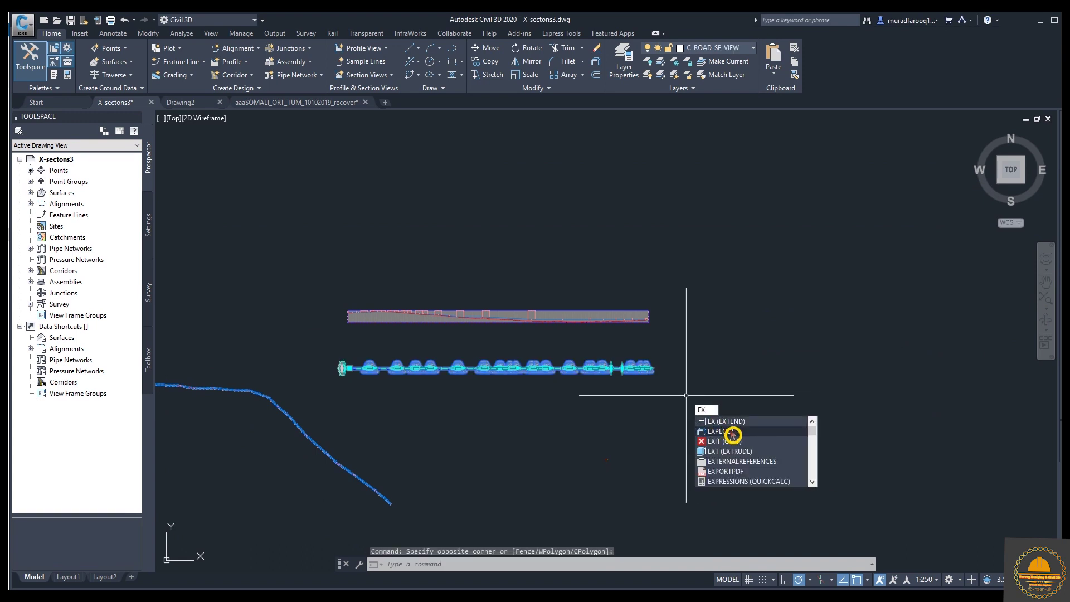
{"action": "left_click", "coordinate": [731, 434]}
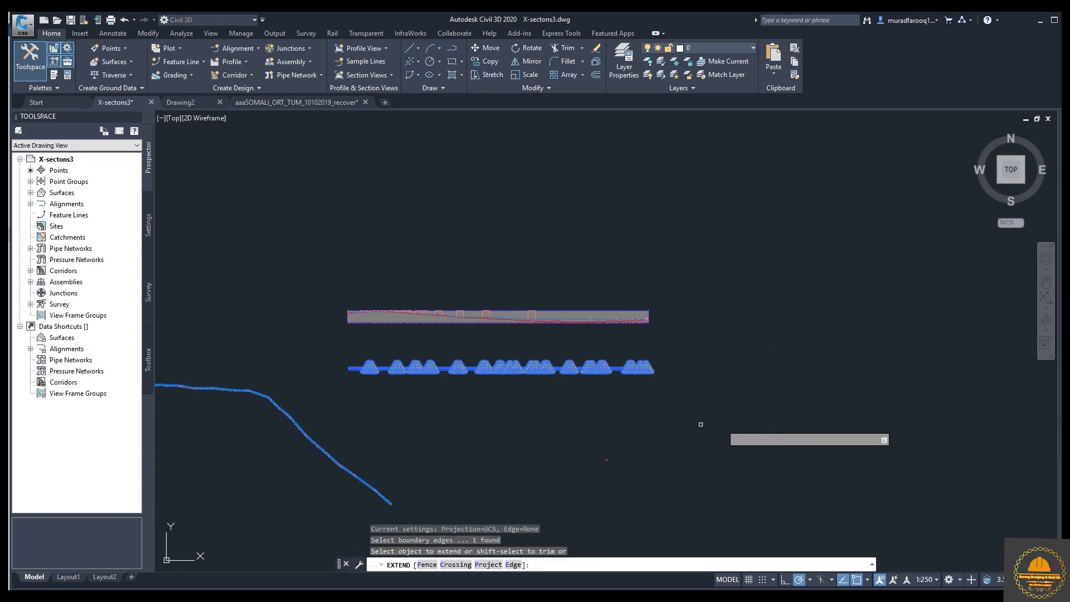
{"action": "key", "text": "Escape"}
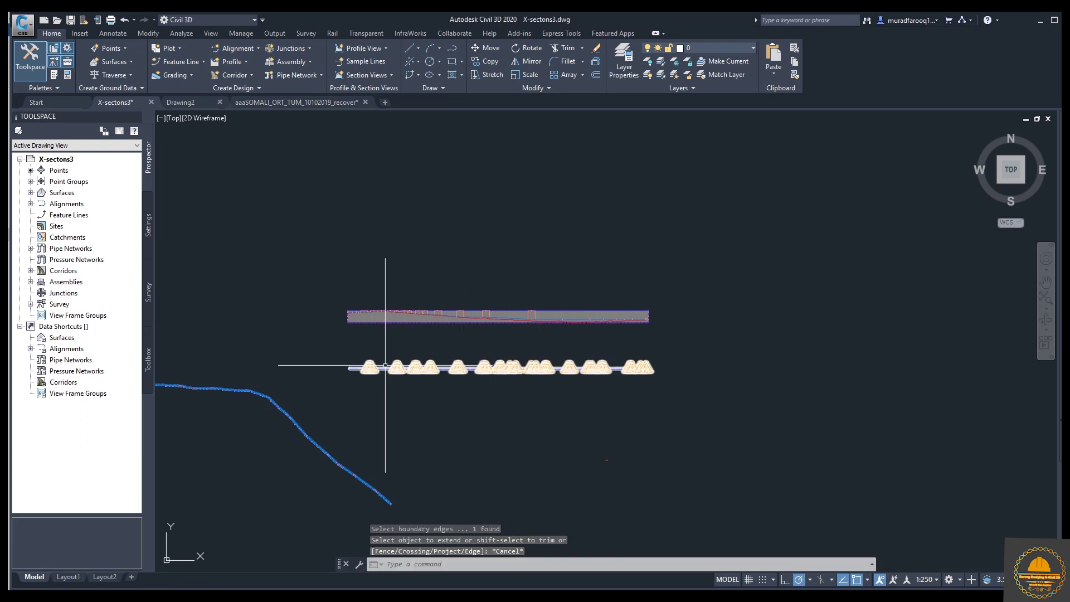
- Explode the superelevation view placed below the profile view
{"action": "left_click_drag", "start_coordinate": [341, 347], "coordinate": [682, 379]}
{"action": "right_click", "coordinate": [682, 390]}
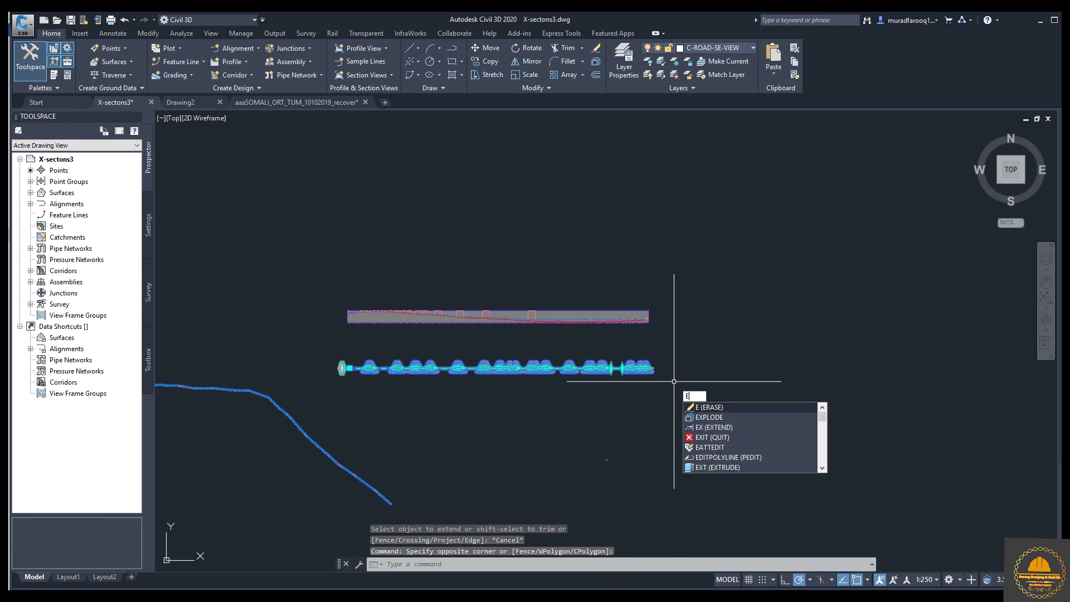
{"action": "left_click", "coordinate": [697, 420]}
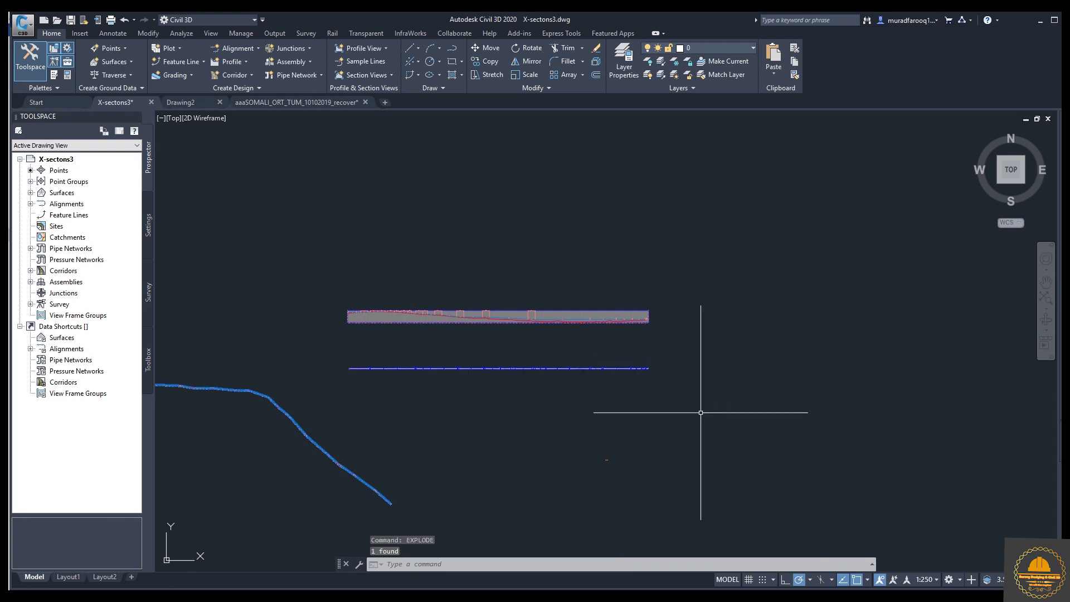
- Examine the exploded superelevation view's percentage slope scale at the starting chainage 0+000.00m
{"action": "scroll", "coordinate": [492, 362], "scroll_direction": "up", "scroll_amount": 4}
{"action": "scroll", "coordinate": [484, 380], "scroll_direction": "up", "scroll_amount": 5}
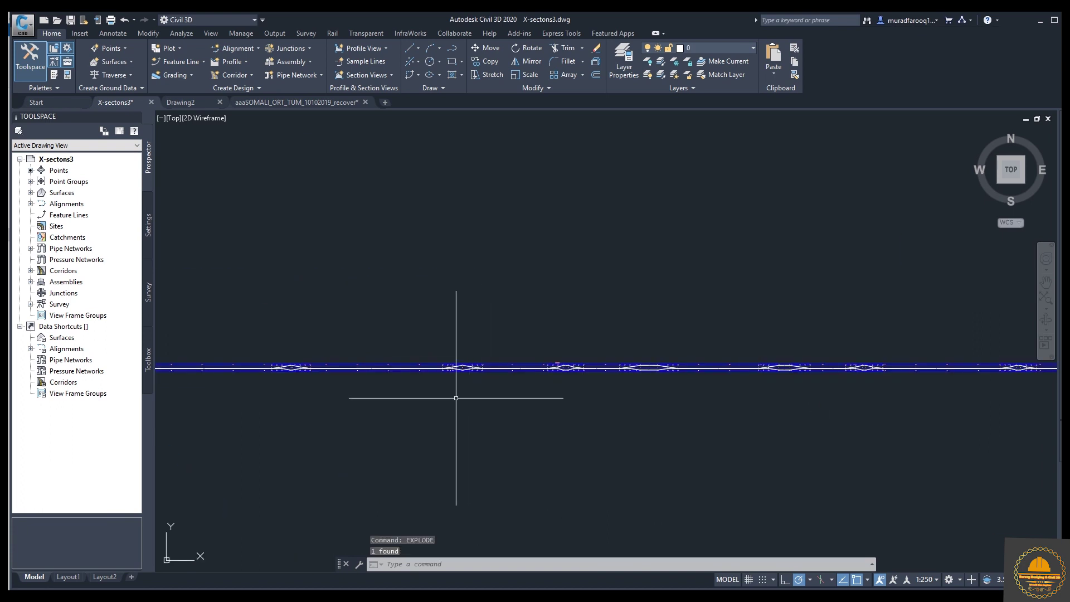
{"action": "middle_click_drag", "start_coordinate": [667, 363], "coordinate": [680, 389]}
{"action": "scroll", "coordinate": [552, 389], "scroll_direction": "up", "scroll_amount": 3}
{"action": "scroll", "coordinate": [826, 389], "scroll_direction": "down", "scroll_amount": 5}
{"action": "scroll", "coordinate": [826, 389], "scroll_direction": "down", "scroll_amount": 2}
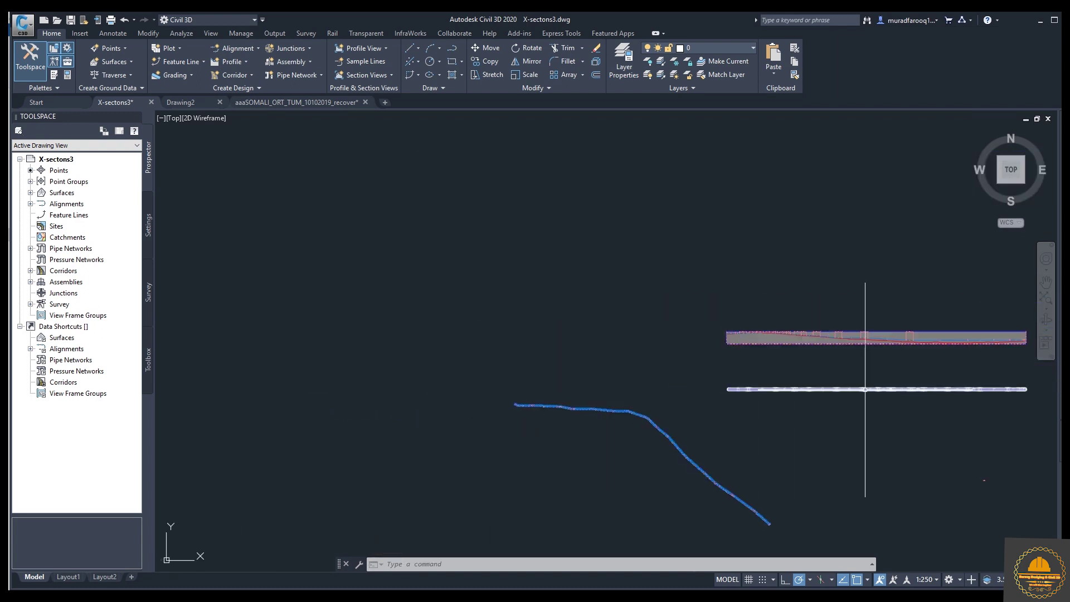
{"action": "scroll", "coordinate": [747, 384], "scroll_direction": "up", "scroll_amount": 6}
{"action": "scroll", "coordinate": [768, 377], "scroll_direction": "up", "scroll_amount": 8}
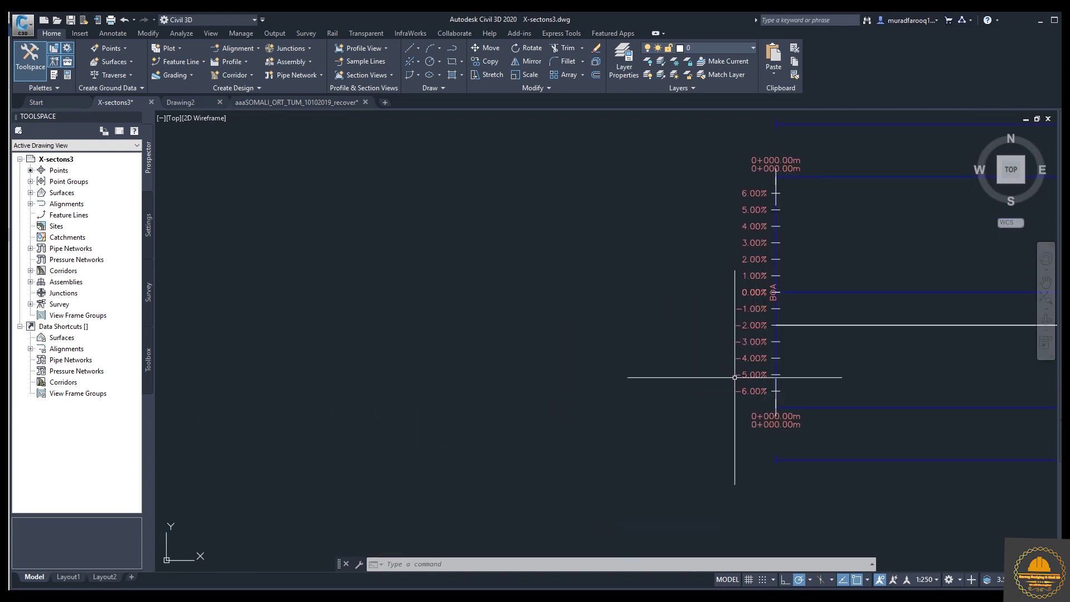
{"action": "scroll", "coordinate": [544, 439], "scroll_direction": "down", "scroll_amount": 1}
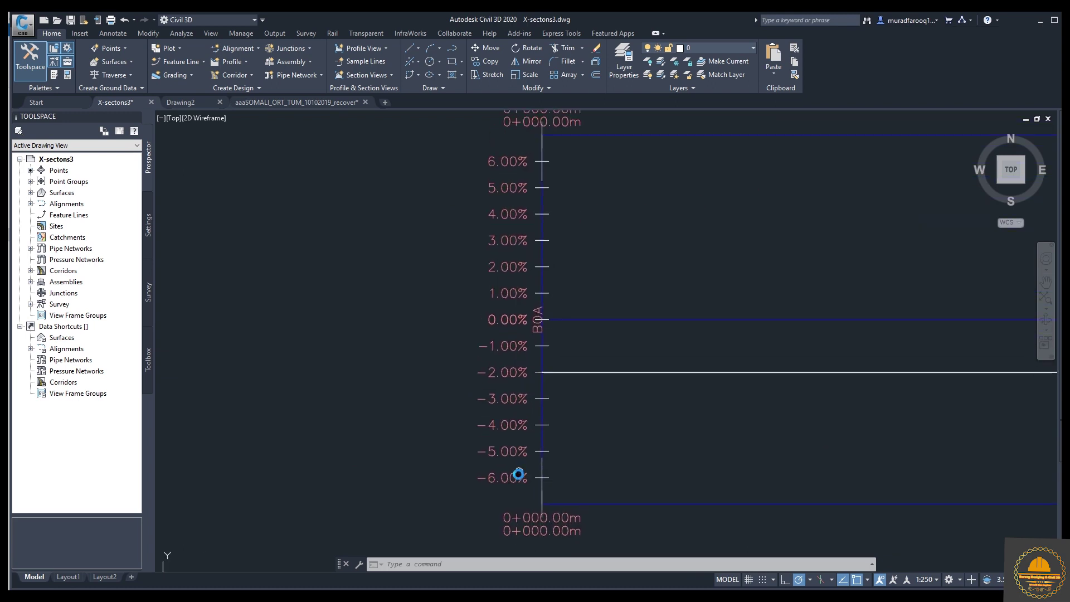
{"action": "scroll", "coordinate": [525, 399], "scroll_direction": "up", "scroll_amount": 1}
{"action": "scroll", "coordinate": [535, 363], "scroll_direction": "down", "scroll_amount": 1}
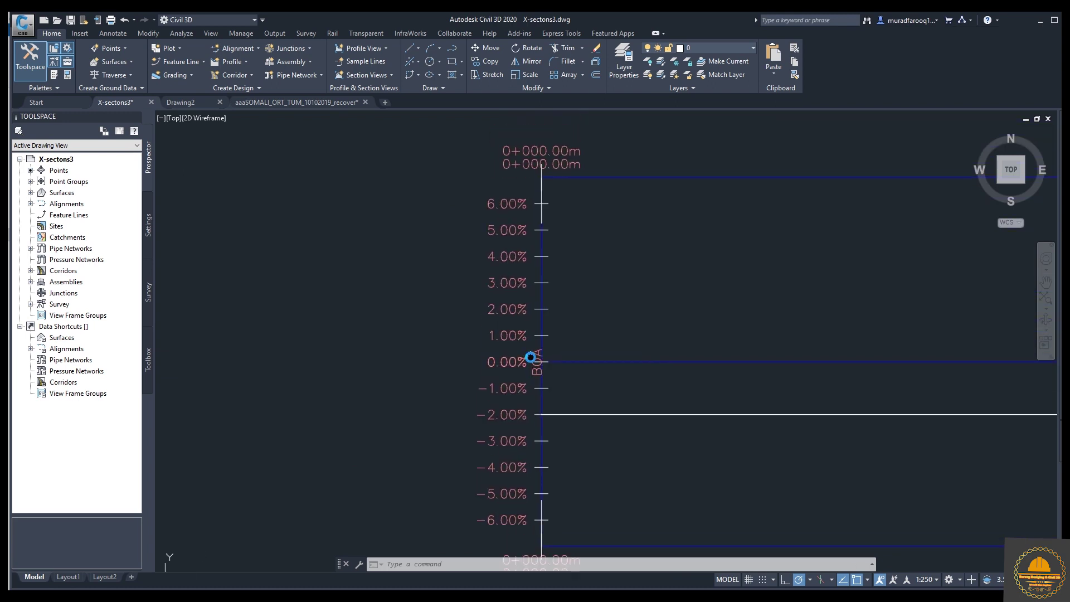
{"action": "scroll", "coordinate": [504, 430], "scroll_direction": "up", "scroll_amount": 1}
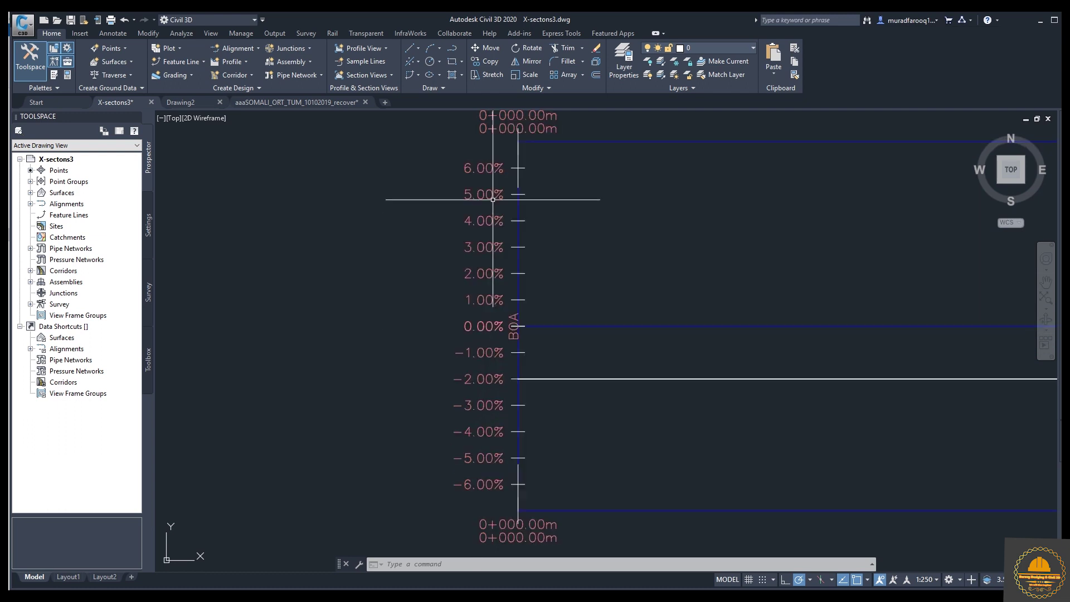
- Look along the superelevation diagram from its start through the first curves
{"action": "scroll", "coordinate": [499, 206], "scroll_direction": "down", "scroll_amount": 4}
{"action": "scroll", "coordinate": [724, 315], "scroll_direction": "down", "scroll_amount": 1}
{"action": "middle_click_drag", "start_coordinate": [788, 310], "coordinate": [334, 366]}
{"action": "scroll", "coordinate": [466, 370], "scroll_direction": "down", "scroll_amount": 4}
{"action": "middle_click_drag", "start_coordinate": [658, 373], "coordinate": [370, 375]}
{"action": "middle_click_drag", "start_coordinate": [769, 371], "coordinate": [585, 398]}
{"action": "scroll", "coordinate": [513, 387], "scroll_direction": "up", "scroll_amount": 3}
{"action": "middle_click_drag", "start_coordinate": [513, 387], "coordinate": [641, 415]}
{"action": "scroll", "coordinate": [554, 398], "scroll_direction": "down", "scroll_amount": 3}
{"action": "scroll", "coordinate": [657, 401], "scroll_direction": "down", "scroll_amount": 4}
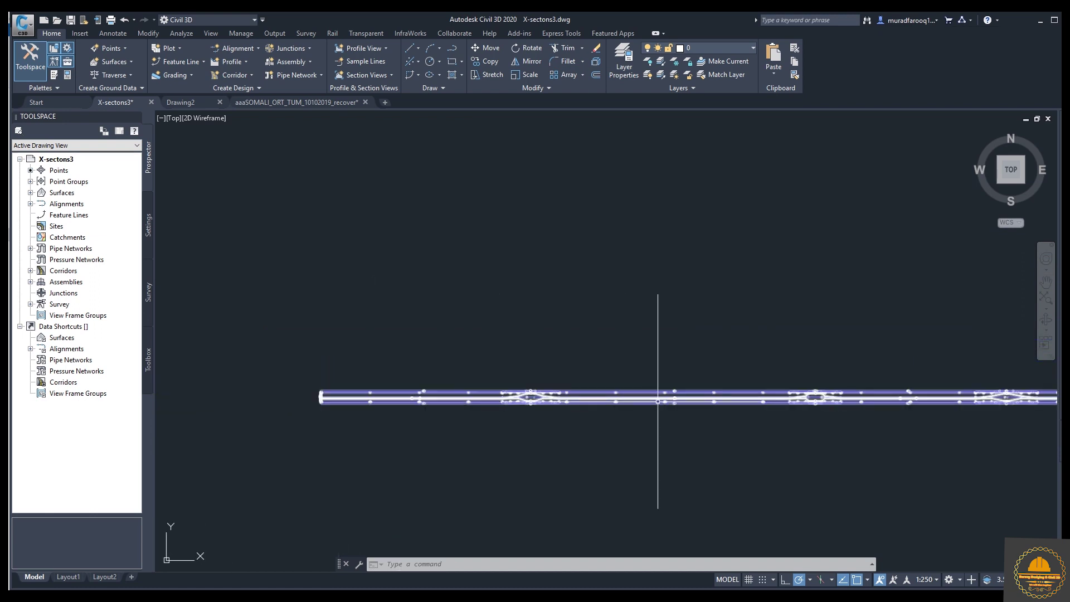
- Examine the superelevation diagrams of the curves farther along, including the full-superelevation stretch from 1+392.94m to 1+398.19m
{"action": "middle_click_drag", "start_coordinate": [717, 402], "coordinate": [294, 358]}
{"action": "scroll", "coordinate": [552, 375], "scroll_direction": "up", "scroll_amount": 2}
{"action": "scroll", "coordinate": [759, 375], "scroll_direction": "up", "scroll_amount": 2}
{"action": "scroll", "coordinate": [722, 373], "scroll_direction": "up", "scroll_amount": 3}
{"action": "scroll", "coordinate": [652, 383], "scroll_direction": "up", "scroll_amount": 6}
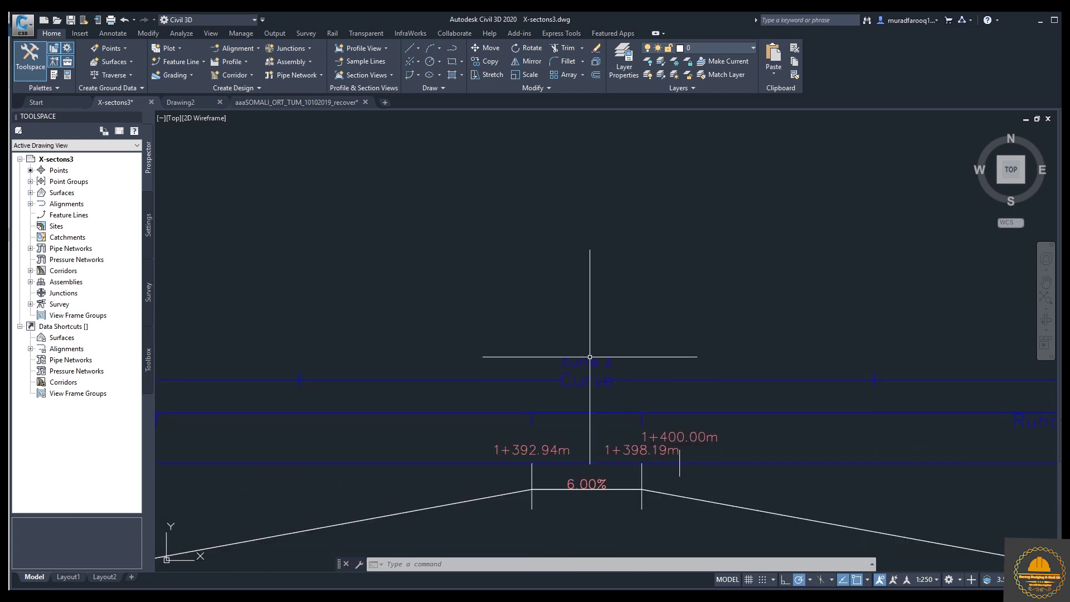
{"action": "scroll", "coordinate": [593, 376], "scroll_direction": "up", "scroll_amount": 4}
{"action": "scroll", "coordinate": [593, 376], "scroll_direction": "down", "scroll_amount": 5}
{"action": "scroll", "coordinate": [669, 385], "scroll_direction": "down", "scroll_amount": 2}
{"action": "middle_click_drag", "start_coordinate": [263, 345], "coordinate": [685, 402]}
{"action": "scroll", "coordinate": [641, 385], "scroll_direction": "up", "scroll_amount": 6}
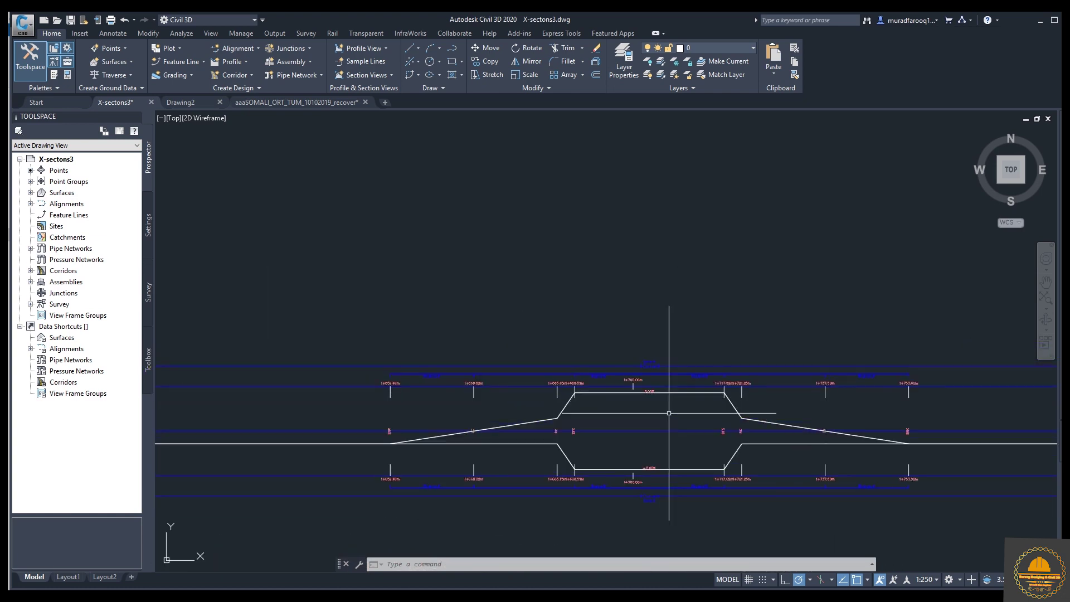
{"action": "scroll", "coordinate": [699, 307], "scroll_direction": "down", "scroll_amount": 6}
{"action": "scroll", "coordinate": [699, 307], "scroll_direction": "down", "scroll_amount": 6}
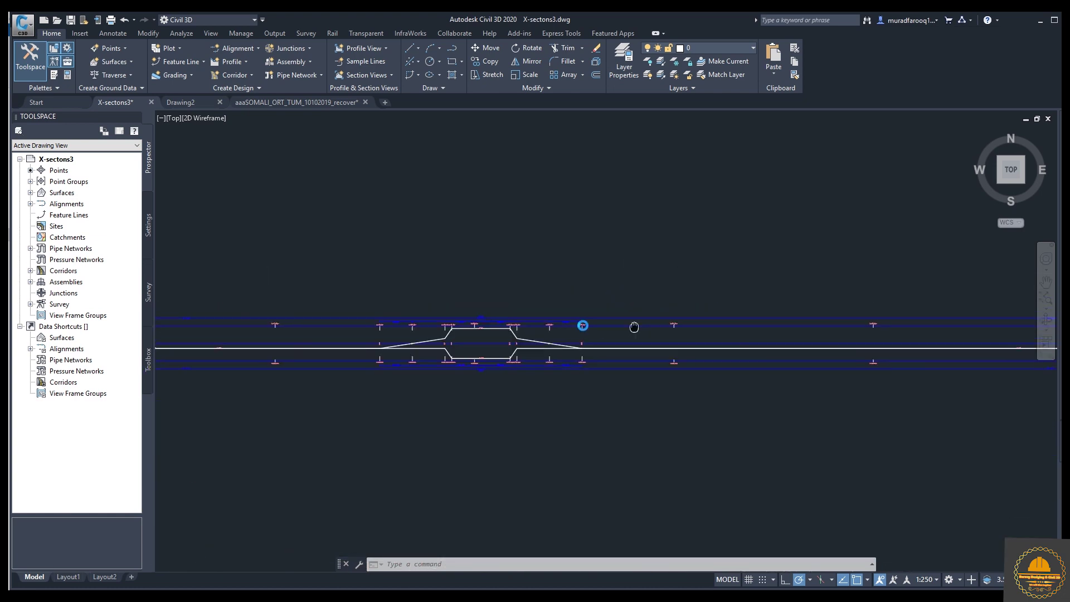
{"action": "middle_click_drag", "start_coordinate": [750, 267], "coordinate": [472, 400]}
{"action": "scroll", "coordinate": [591, 390], "scroll_direction": "up", "scroll_amount": 8}
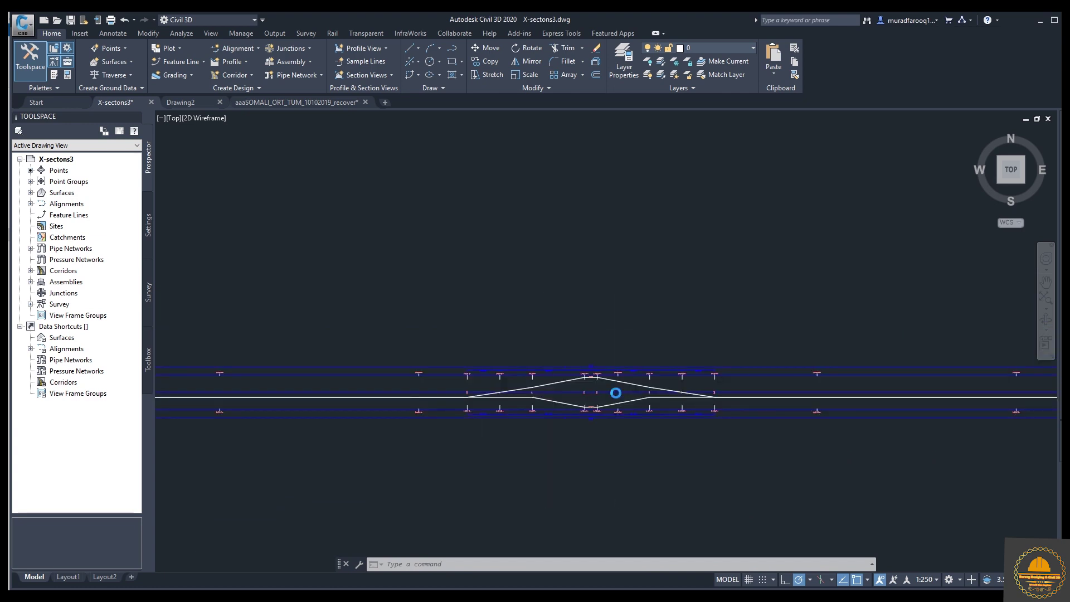
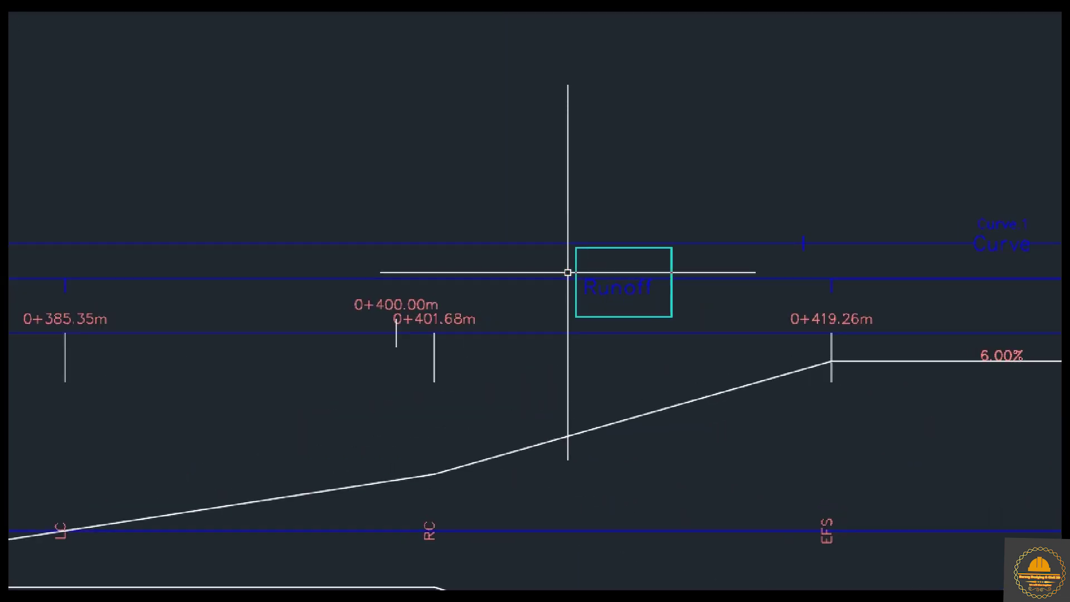
- Examine the first curve's runout and runoff zones and its BNC point at chainage 0+484.60m
{"action": "scroll", "coordinate": [568, 273], "scroll_direction": "down", "scroll_amount": 3}
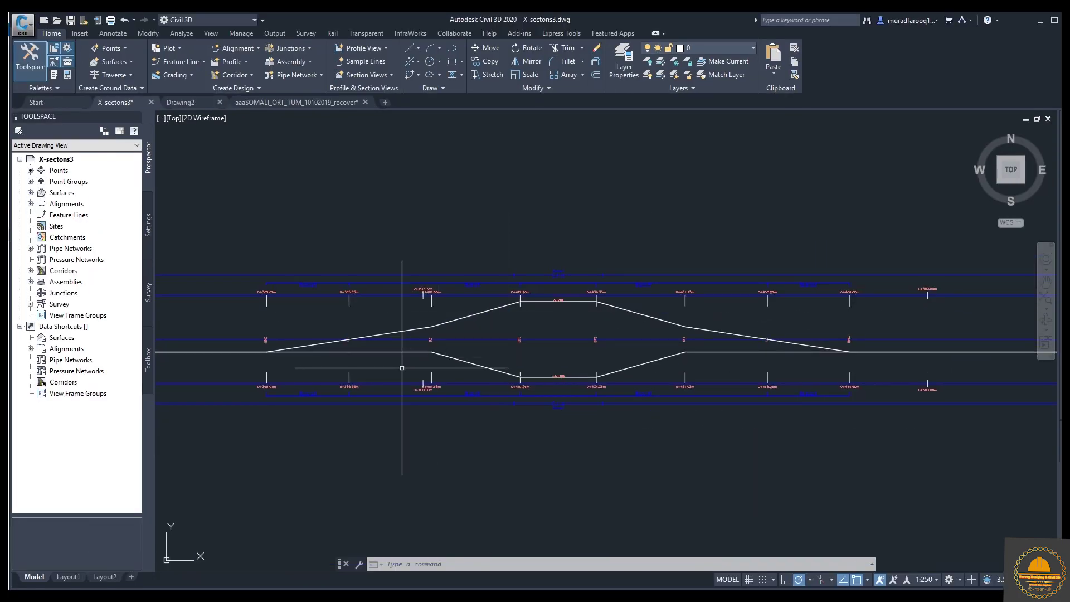
{"action": "scroll", "coordinate": [368, 351], "scroll_direction": "up", "scroll_amount": 5}
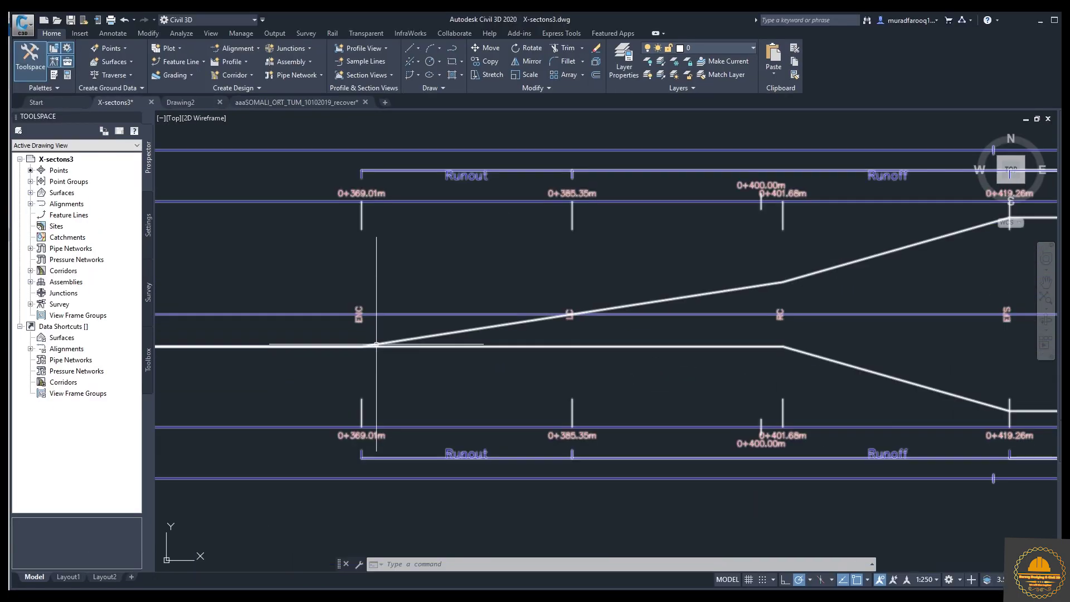
{"action": "scroll", "coordinate": [377, 345], "scroll_direction": "down", "scroll_amount": 3}
{"action": "scroll", "coordinate": [549, 356], "scroll_direction": "down", "scroll_amount": 2}
{"action": "middle_click_drag", "start_coordinate": [550, 356], "coordinate": [377, 375]}
{"action": "scroll", "coordinate": [532, 364], "scroll_direction": "up", "scroll_amount": 2}
{"action": "scroll", "coordinate": [442, 375], "scroll_direction": "up", "scroll_amount": 2}
{"action": "scroll", "coordinate": [394, 353], "scroll_direction": "up", "scroll_amount": 4}
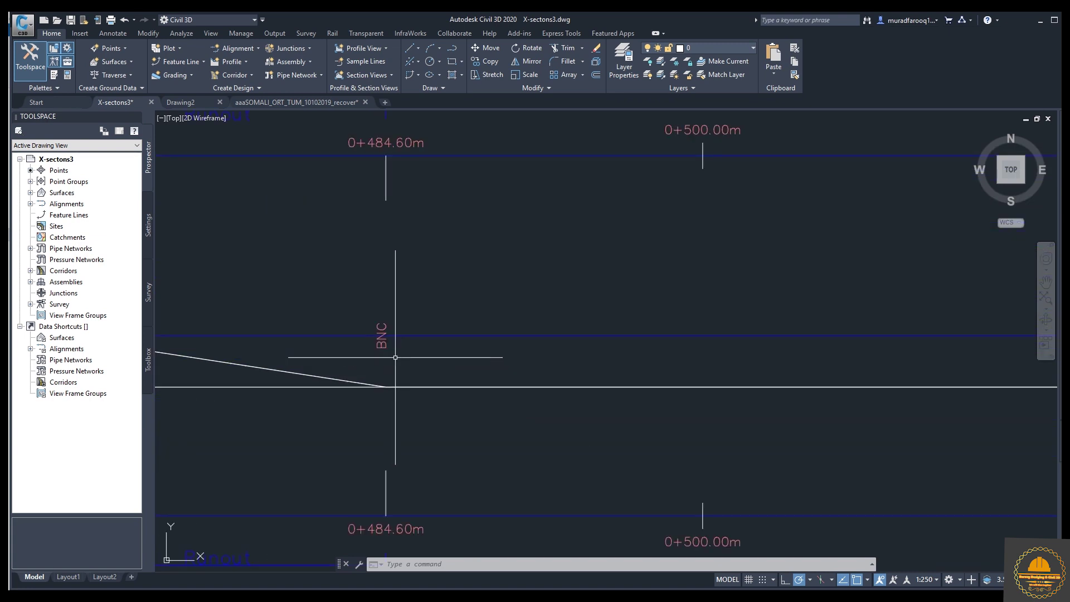
{"action": "middle_click_drag", "start_coordinate": [395, 357], "coordinate": [487, 363]}
{"action": "scroll", "coordinate": [453, 329], "scroll_direction": "up", "scroll_amount": 2}
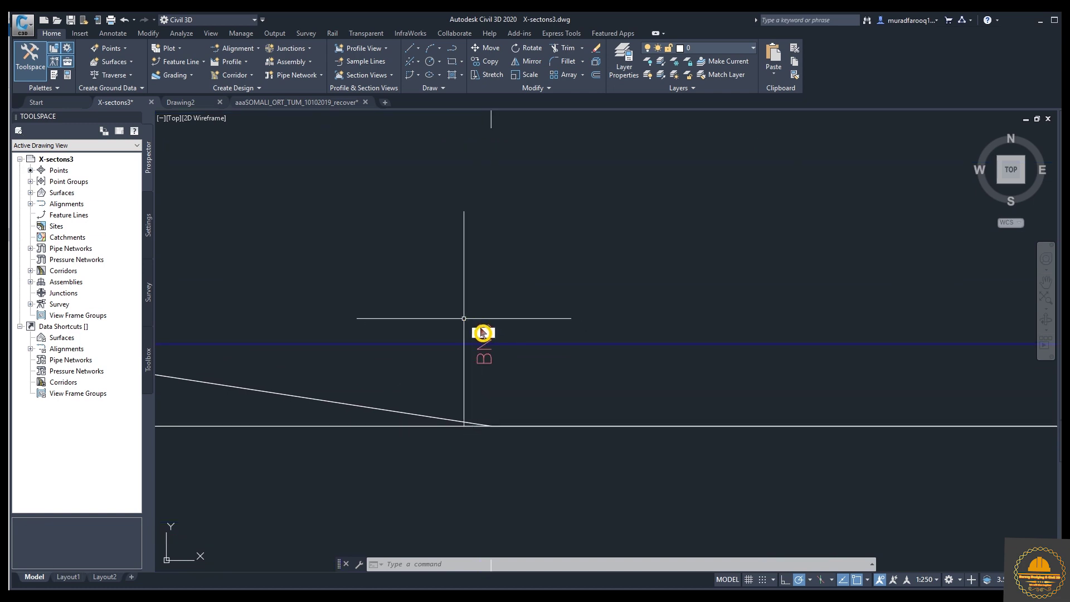
{"action": "key", "text": "Escape"}
{"action": "scroll", "coordinate": [487, 343], "scroll_direction": "up", "scroll_amount": 3}
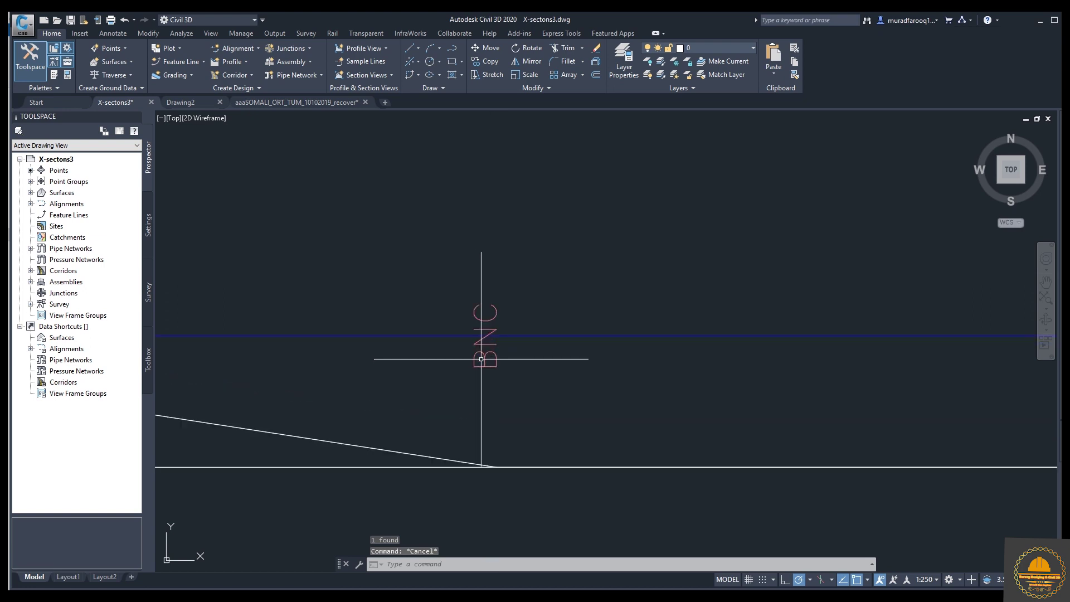
{"action": "scroll", "coordinate": [486, 344], "scroll_direction": "down", "scroll_amount": 3}
{"action": "middle_click_drag", "start_coordinate": [485, 351], "coordinate": [361, 346]}
{"action": "scroll", "coordinate": [390, 351], "scroll_direction": "up", "scroll_amount": 2}
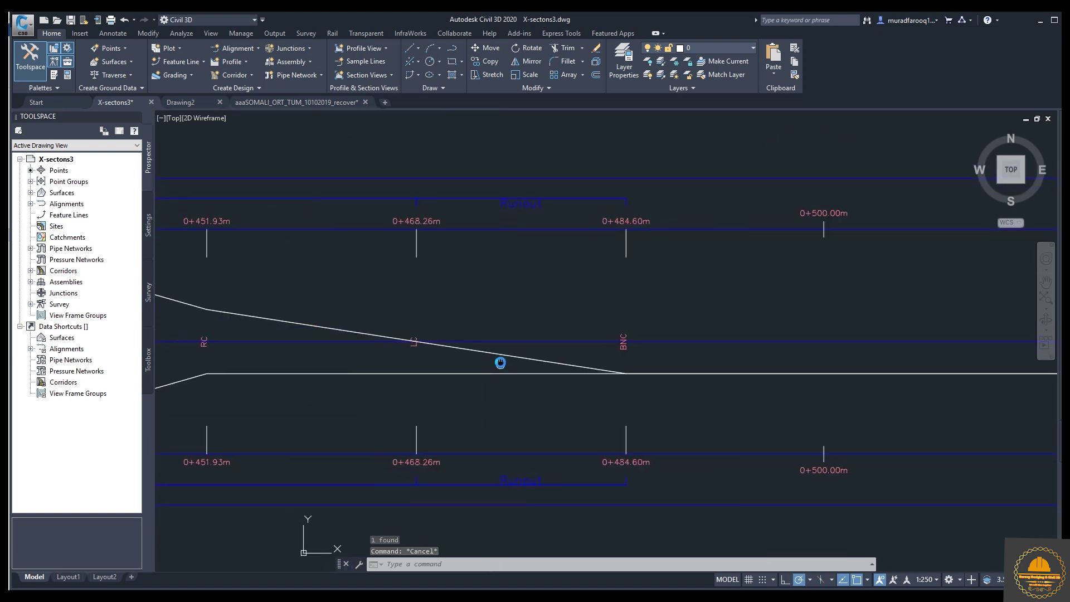
- Examine the LC and RC critical points at 0+468.26m and 0+451.93m on the first curve's exit transition
{"action": "scroll", "coordinate": [413, 346], "scroll_direction": "up", "scroll_amount": 2}
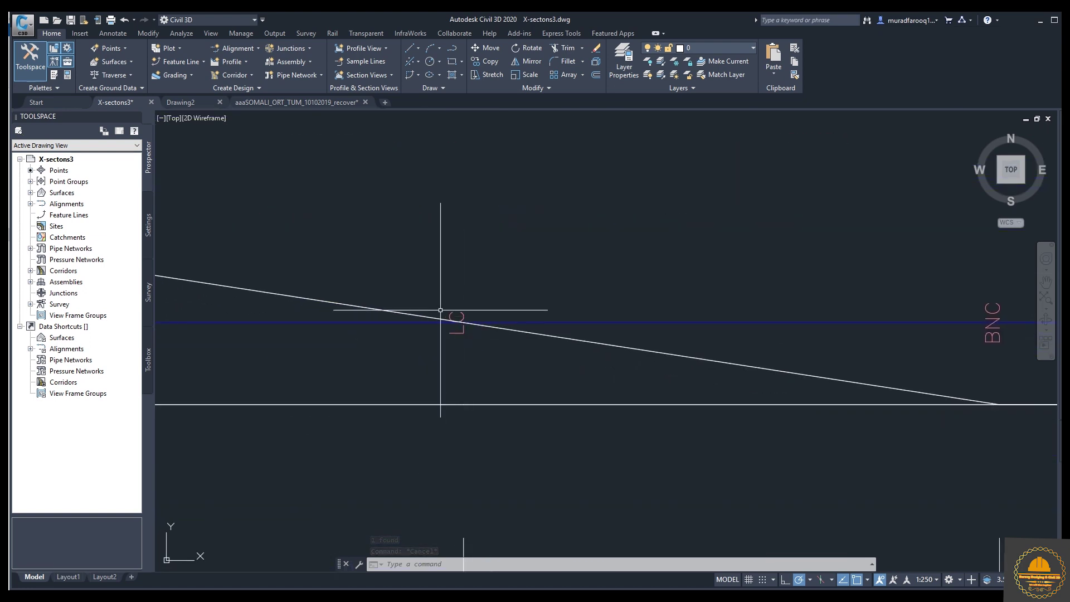
{"action": "scroll", "coordinate": [457, 374], "scroll_direction": "down", "scroll_amount": 3}
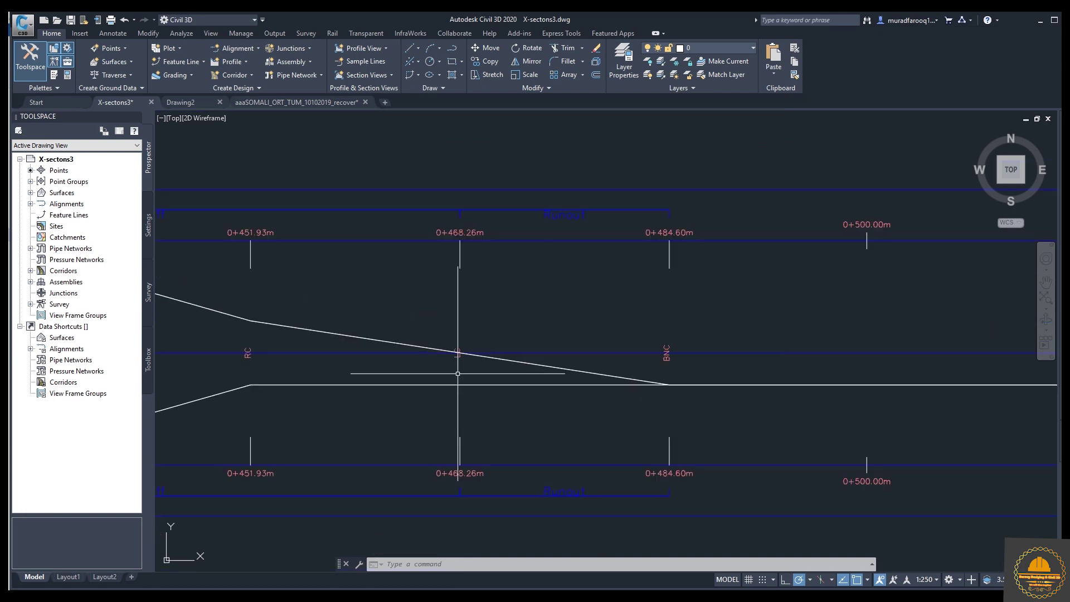
{"action": "middle_click_drag", "start_coordinate": [404, 381], "coordinate": [625, 370]}
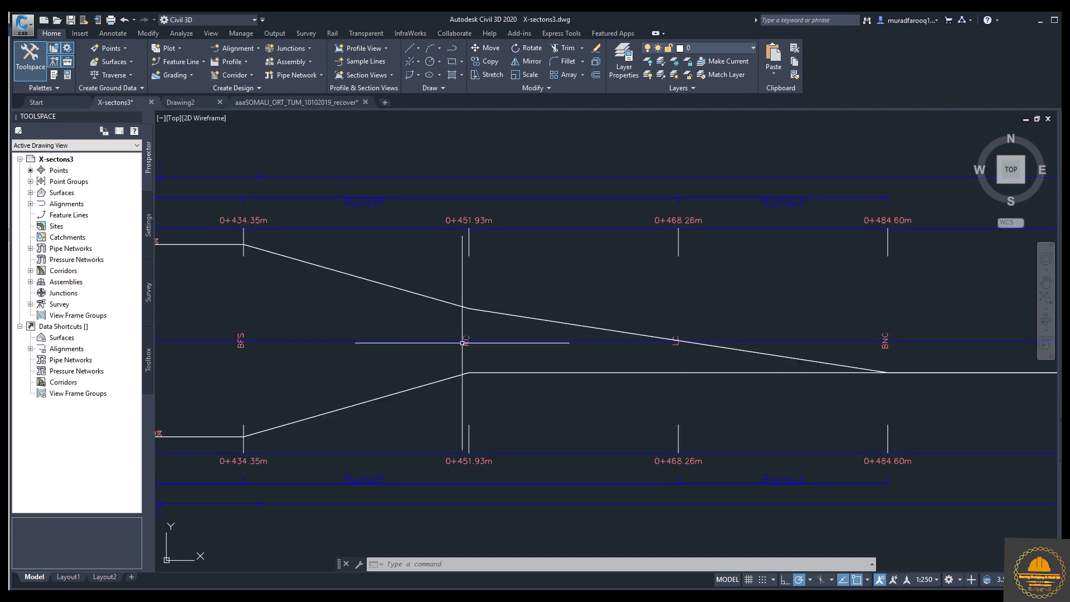
{"action": "scroll", "coordinate": [468, 341], "scroll_direction": "up", "scroll_amount": 5}
{"action": "scroll", "coordinate": [468, 341], "scroll_direction": "down", "scroll_amount": 5}
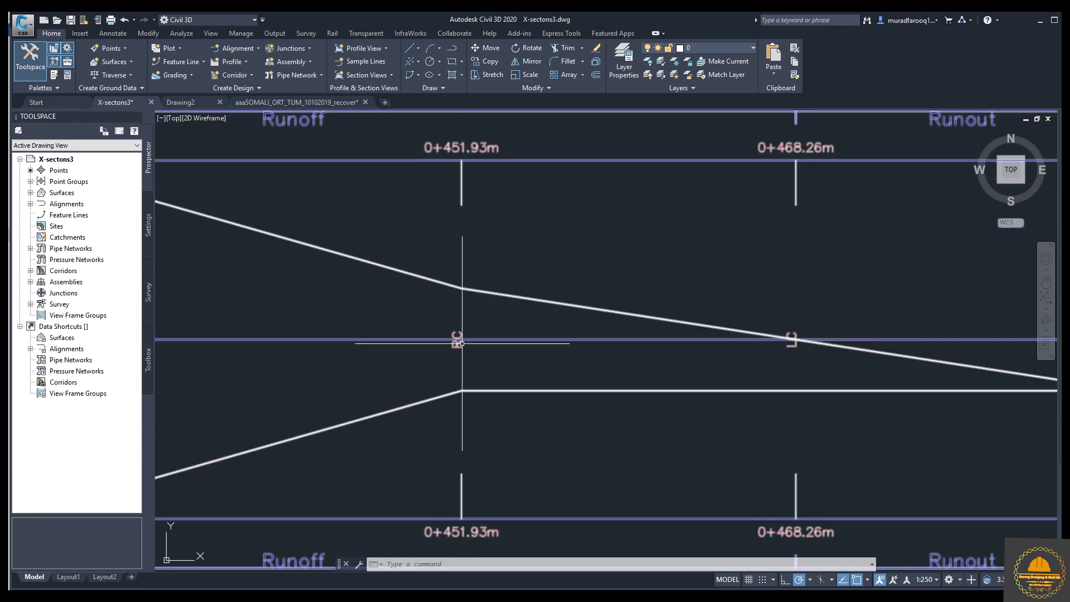
{"action": "scroll", "coordinate": [555, 340], "scroll_direction": "up", "scroll_amount": 3}
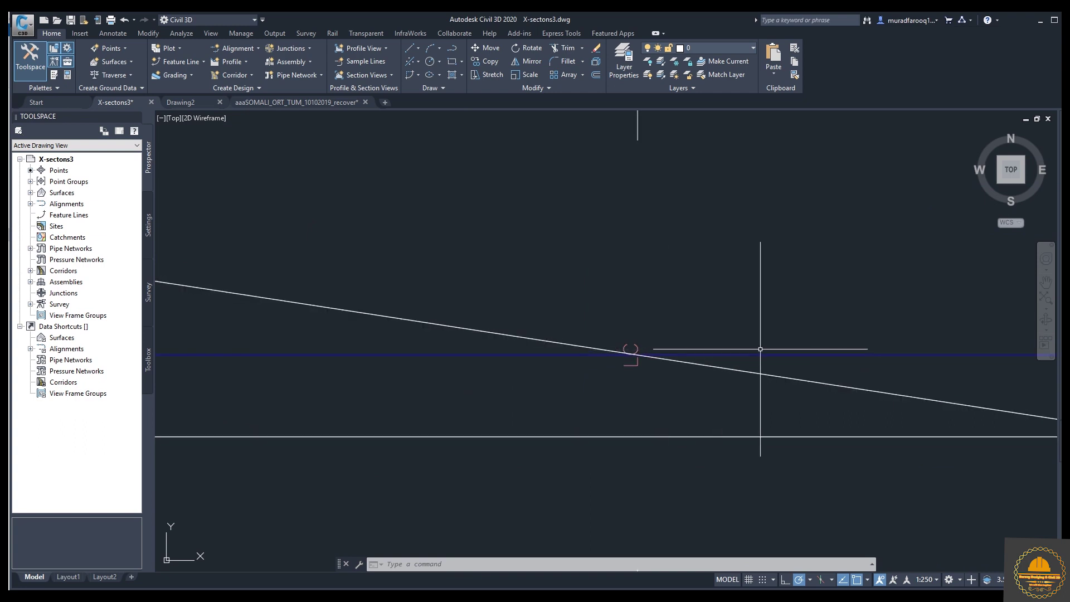
{"action": "scroll", "coordinate": [595, 358], "scroll_direction": "down", "scroll_amount": 3}
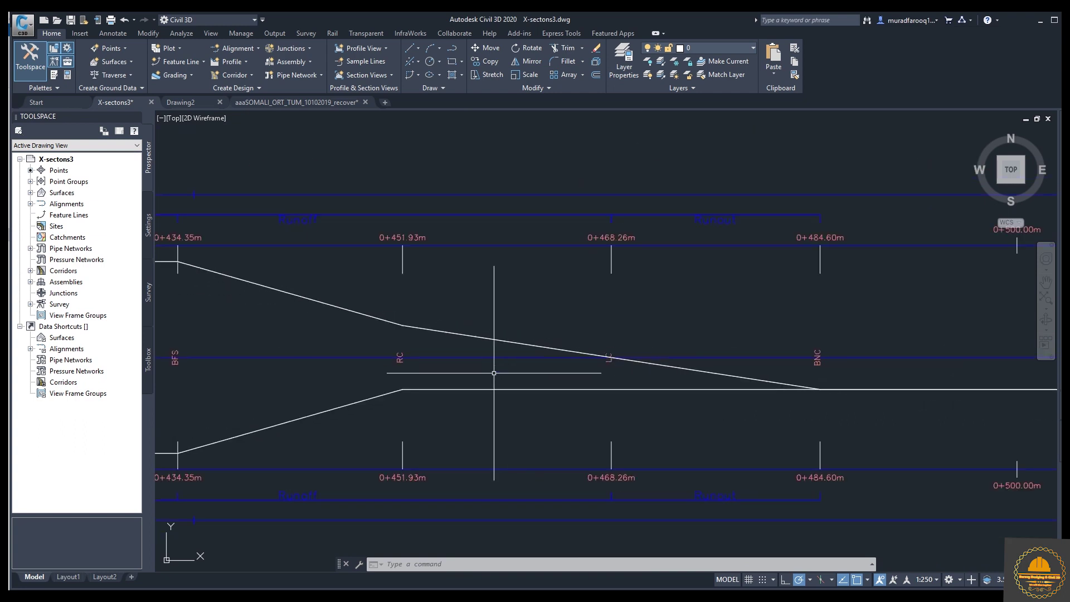
{"action": "middle_click_drag", "start_coordinate": [423, 394], "coordinate": [532, 386]}
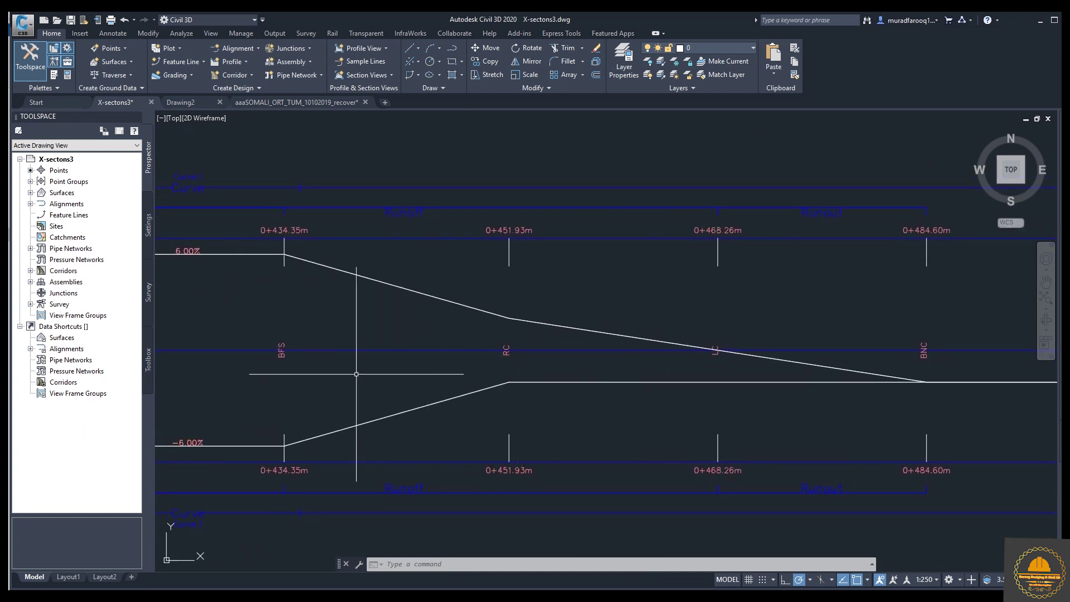
- Examine the first curve's BFS and EFS points around the full-superelevation section and the RC point at 0+401.68m
{"action": "middle_click_drag", "start_coordinate": [376, 374], "coordinate": [474, 375]}
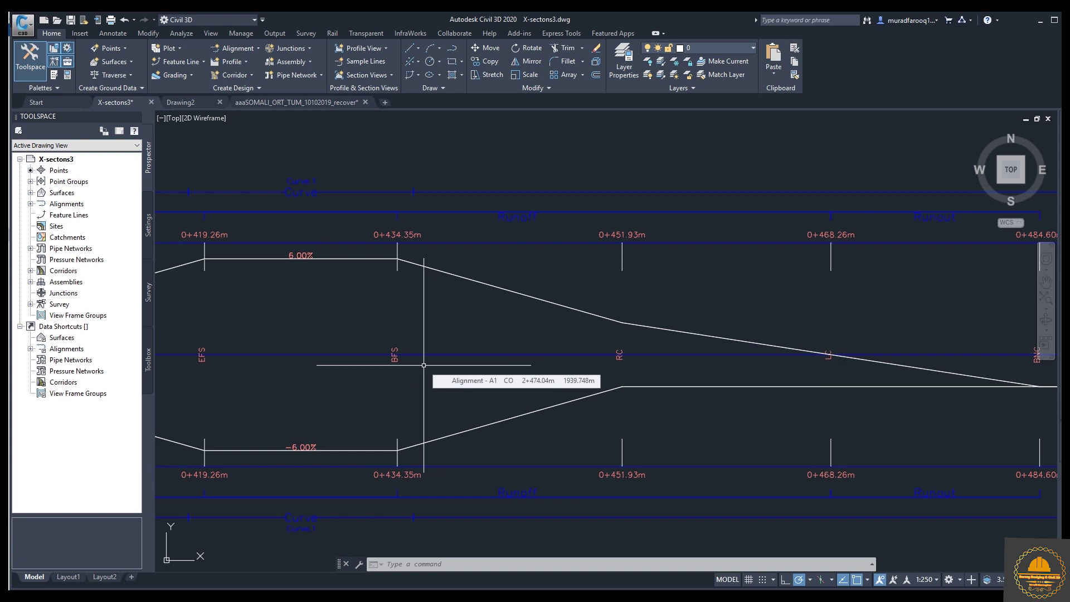
{"action": "scroll", "coordinate": [424, 365], "scroll_direction": "up", "scroll_amount": 2}
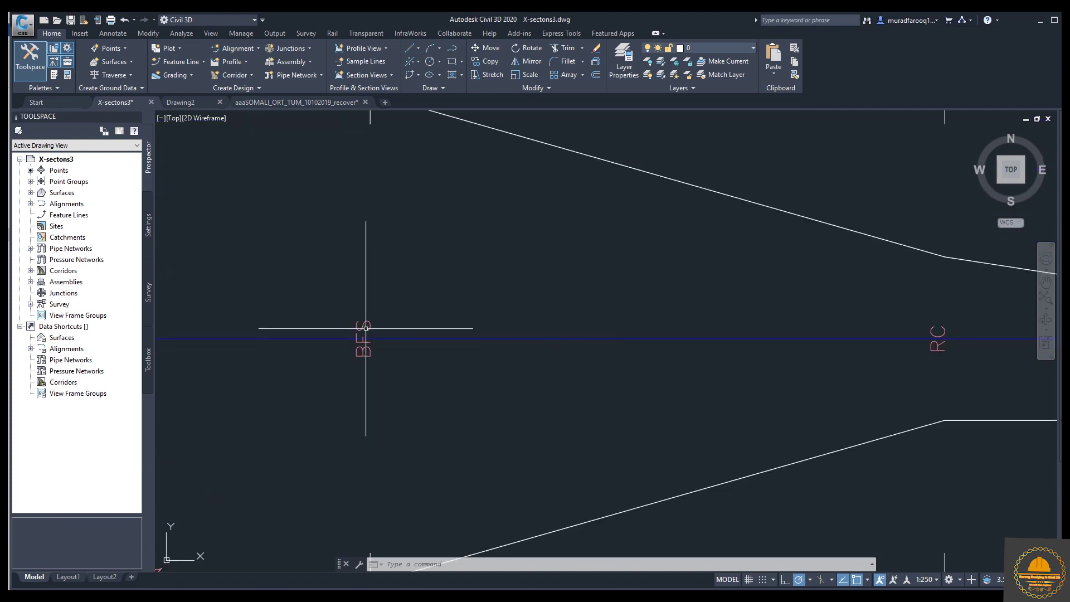
{"action": "scroll", "coordinate": [393, 352], "scroll_direction": "down", "scroll_amount": 4}
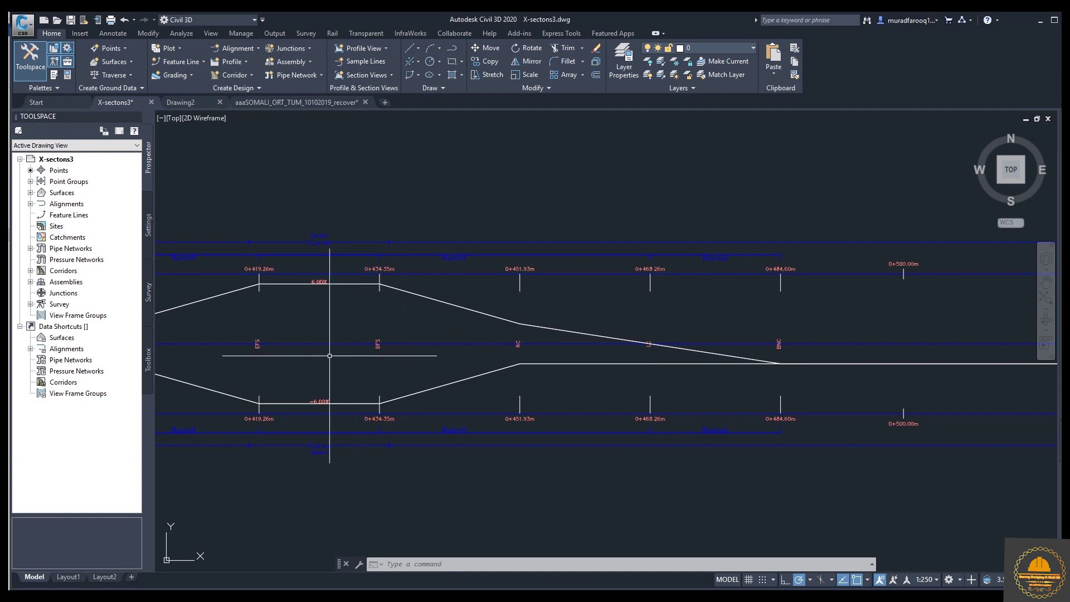
{"action": "middle_click_drag", "start_coordinate": [304, 366], "coordinate": [434, 362]}
{"action": "scroll", "coordinate": [438, 397], "scroll_direction": "up", "scroll_amount": 2}
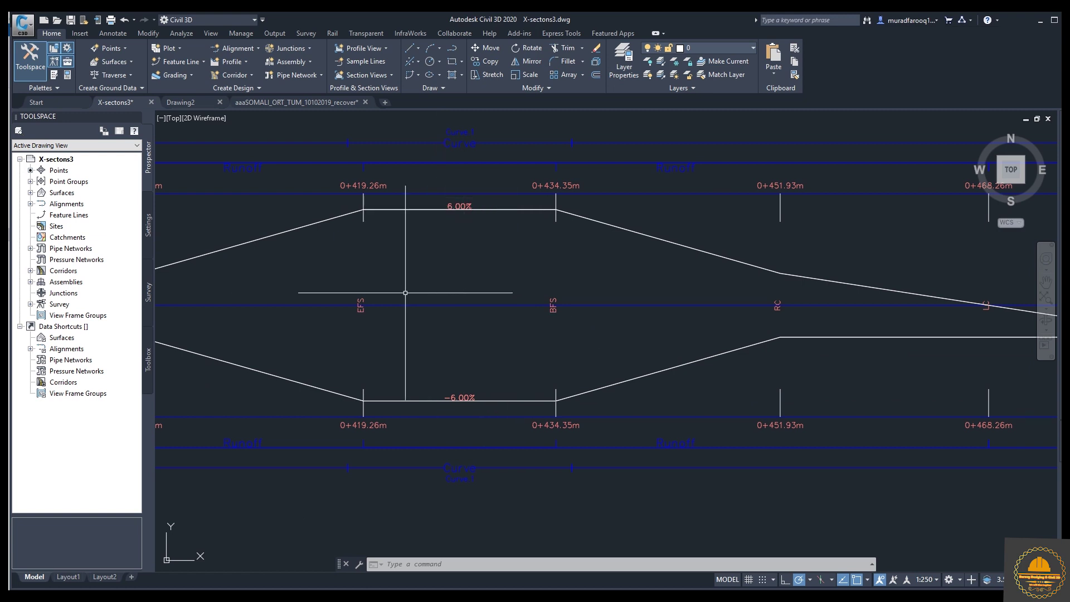
{"action": "middle_click_drag", "start_coordinate": [403, 298], "coordinate": [454, 301]}
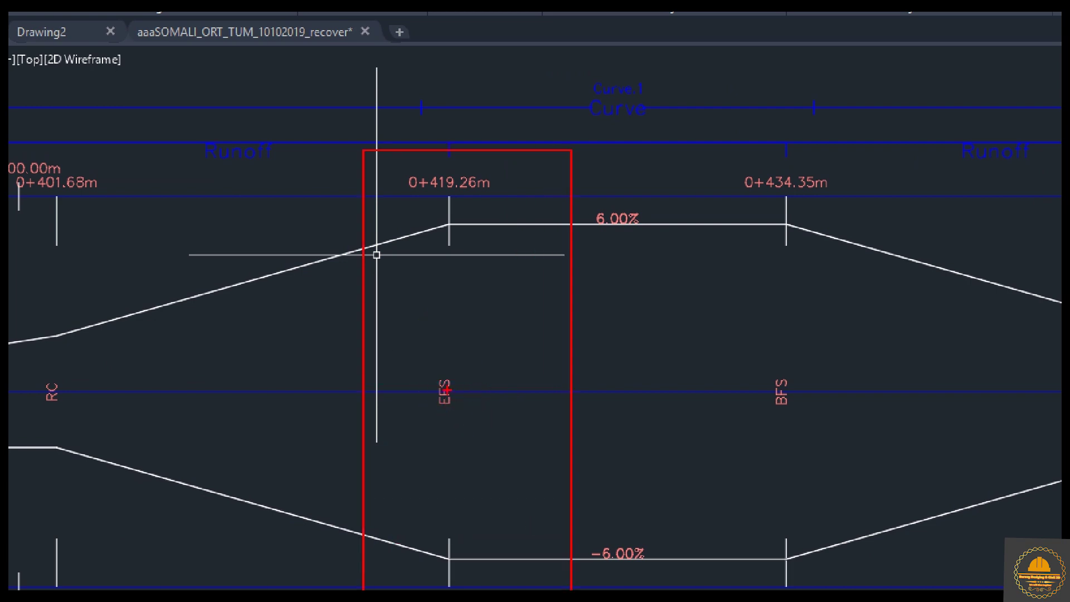
{"action": "scroll", "coordinate": [411, 303], "scroll_direction": "down", "scroll_amount": 3}
{"action": "mouse_move", "coordinate": [342, 312]}
{"action": "middle_mouse_down"}
{"action": "mouse_move", "coordinate": [379, 346]}
{"action": "mouse_move", "coordinate": [406, 334]}
{"action": "middle_mouse_up"}
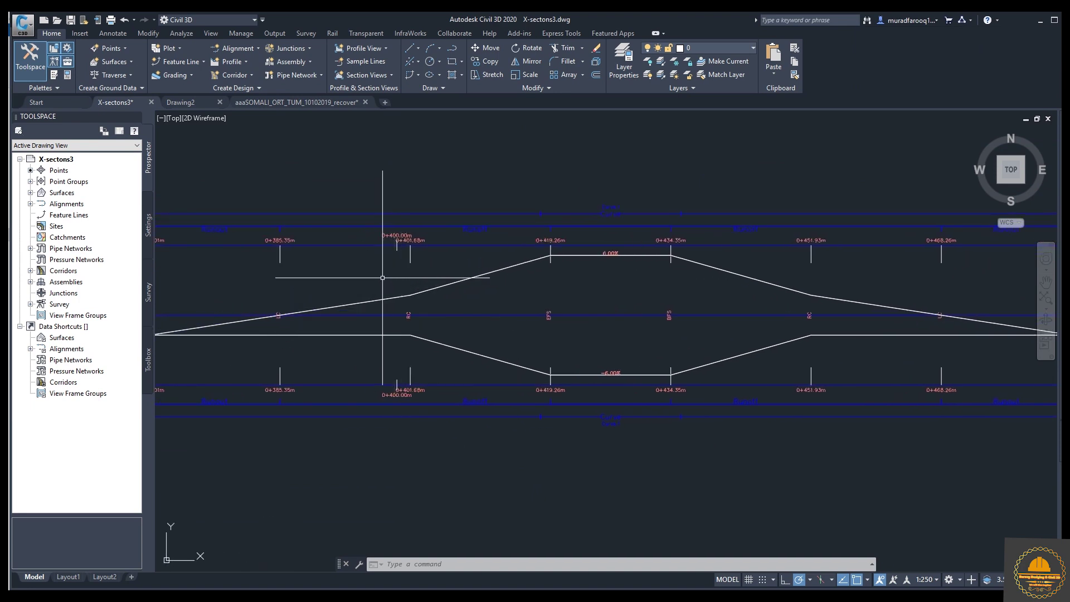
{"action": "left_click_drag", "start_coordinate": [436, 402], "coordinate": [438, 413]}
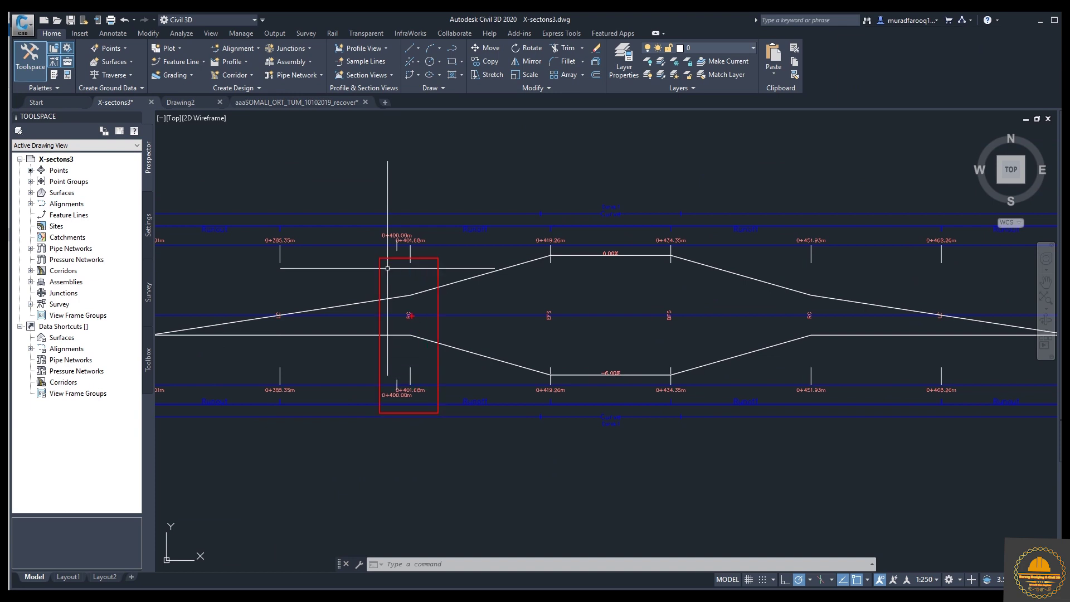
{"action": "scroll", "coordinate": [409, 301], "scroll_direction": "up", "scroll_amount": 4}
{"action": "scroll", "coordinate": [411, 312], "scroll_direction": "down", "scroll_amount": 4}
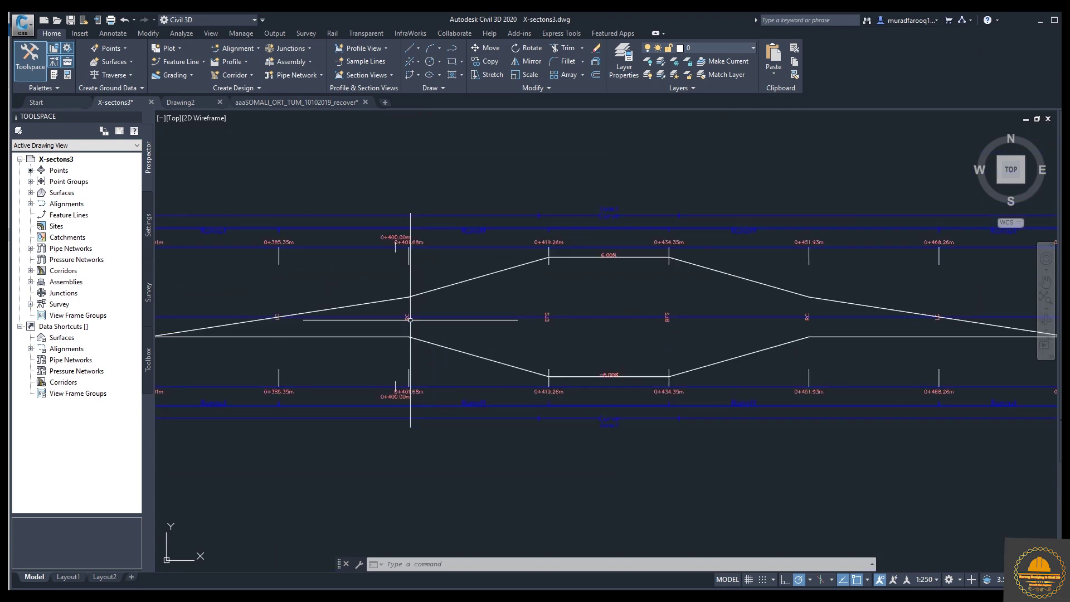
- Examine the first curve's entry transition at the LC point at 0+385.35m and the ENC point at 0+369.01m
{"action": "scroll", "coordinate": [390, 313], "scroll_direction": "up", "scroll_amount": 5}
{"action": "middle_click_drag", "start_coordinate": [358, 306], "coordinate": [456, 321]}
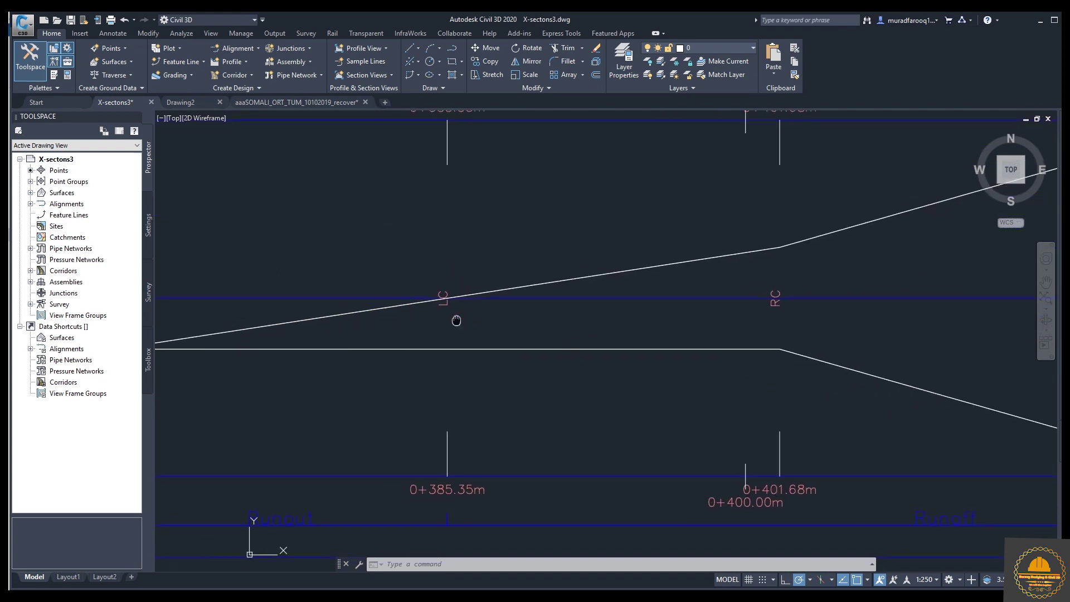
{"action": "scroll", "coordinate": [443, 303], "scroll_direction": "down", "scroll_amount": 3}
{"action": "scroll", "coordinate": [452, 298], "scroll_direction": "up", "scroll_amount": 3}
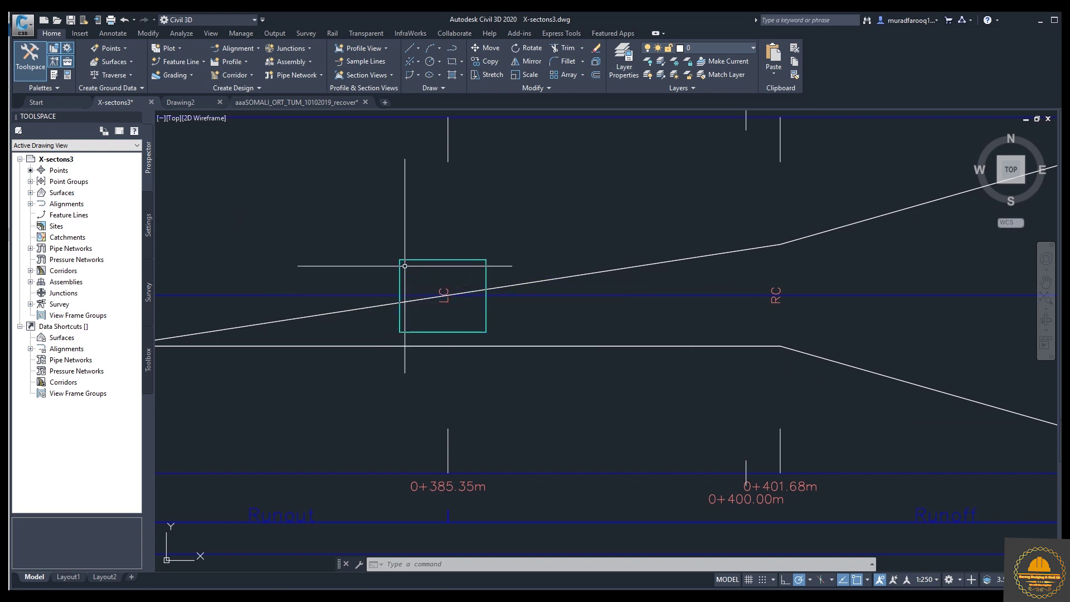
{"action": "mouse_move", "coordinate": [366, 342]}
{"action": "middle_mouse_down"}
{"action": "mouse_move", "coordinate": [597, 279]}
{"action": "mouse_move", "coordinate": [512, 348]}
{"action": "middle_mouse_up"}
{"action": "scroll", "coordinate": [597, 279], "scroll_direction": "down", "scroll_amount": 2}
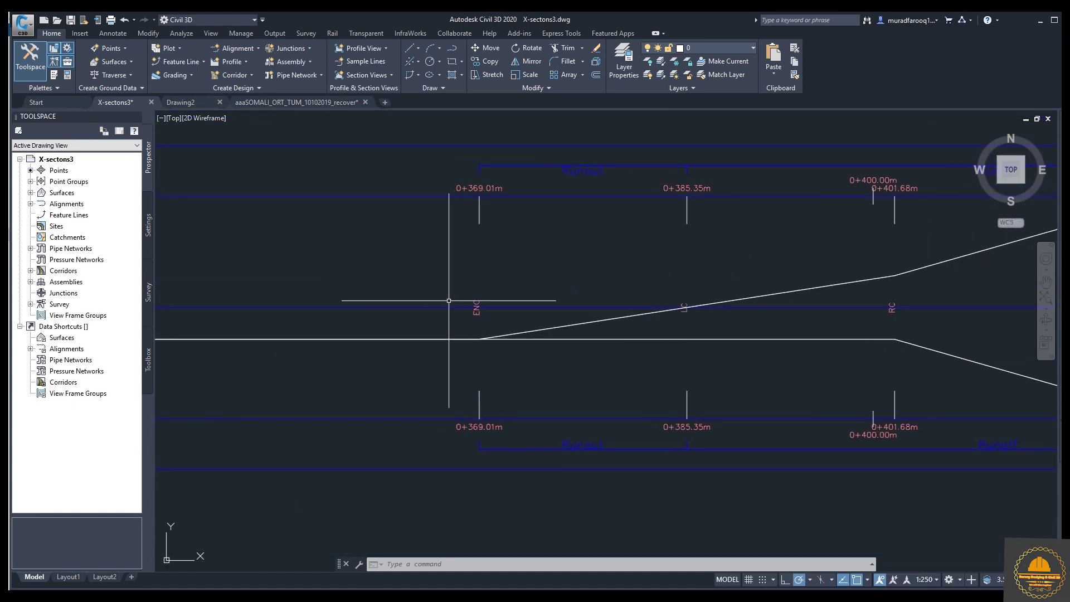
{"action": "scroll", "coordinate": [466, 311], "scroll_direction": "up", "scroll_amount": 2}
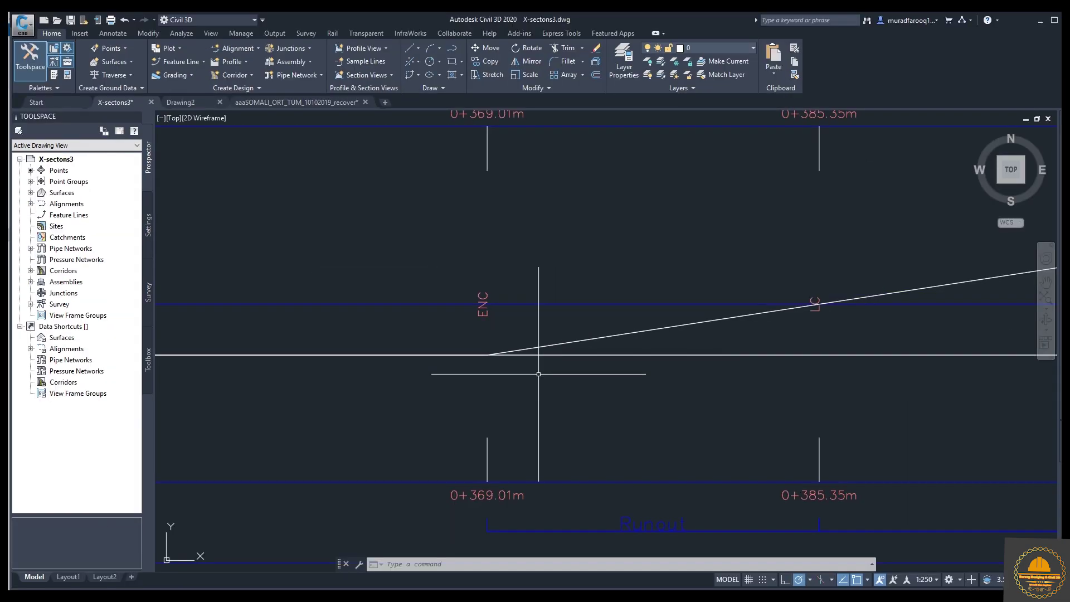
- Review the first curve's whole superelevation diagram and the normal-crown stretch that follows it
{"action": "scroll", "coordinate": [538, 374], "scroll_direction": "down", "scroll_amount": 2}
{"action": "scroll", "coordinate": [538, 374], "scroll_direction": "down", "scroll_amount": 3}
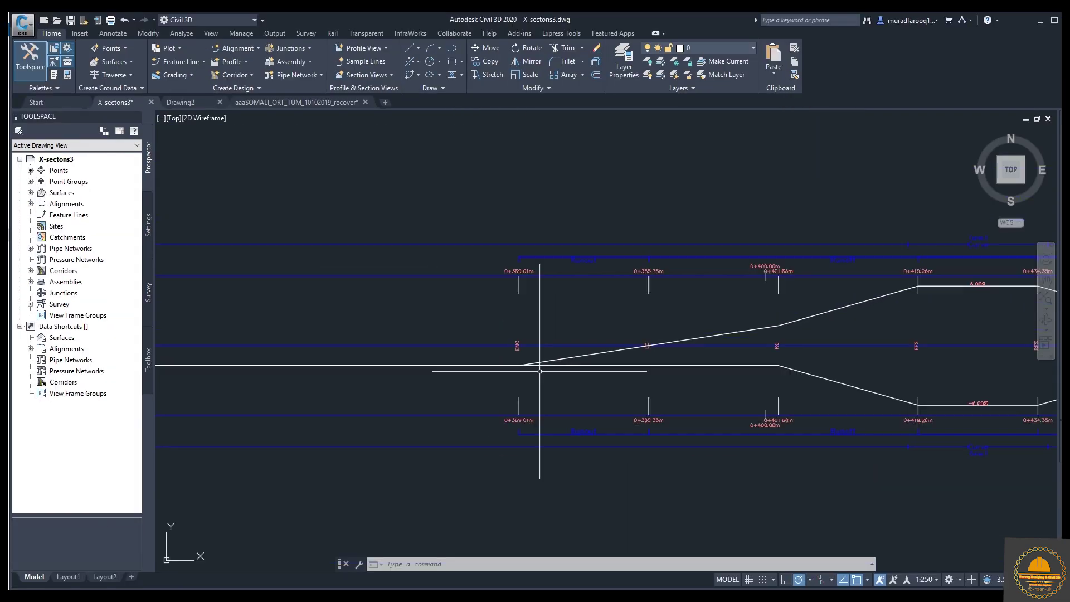
{"action": "middle_click_drag", "start_coordinate": [628, 334], "coordinate": [442, 333]}
{"action": "scroll", "coordinate": [580, 340], "scroll_direction": "down", "scroll_amount": 2}
{"action": "scroll", "coordinate": [554, 370], "scroll_direction": "down", "scroll_amount": 1}
{"action": "scroll", "coordinate": [601, 320], "scroll_direction": "up", "scroll_amount": 1}
{"action": "scroll", "coordinate": [747, 390], "scroll_direction": "down", "scroll_amount": 2}
{"action": "middle_click_drag", "start_coordinate": [747, 394], "coordinate": [637, 396]}
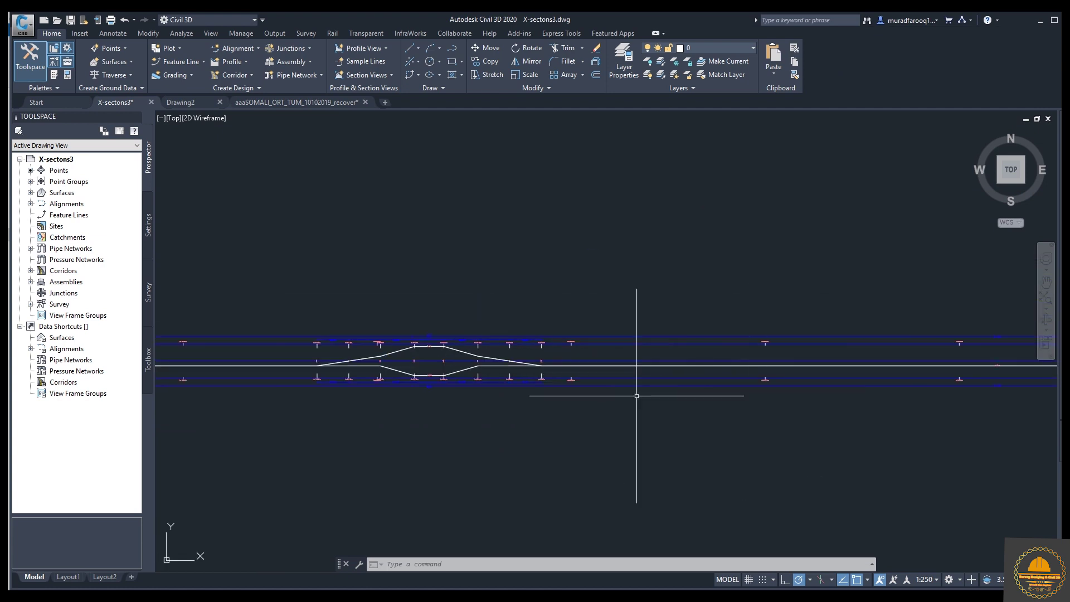